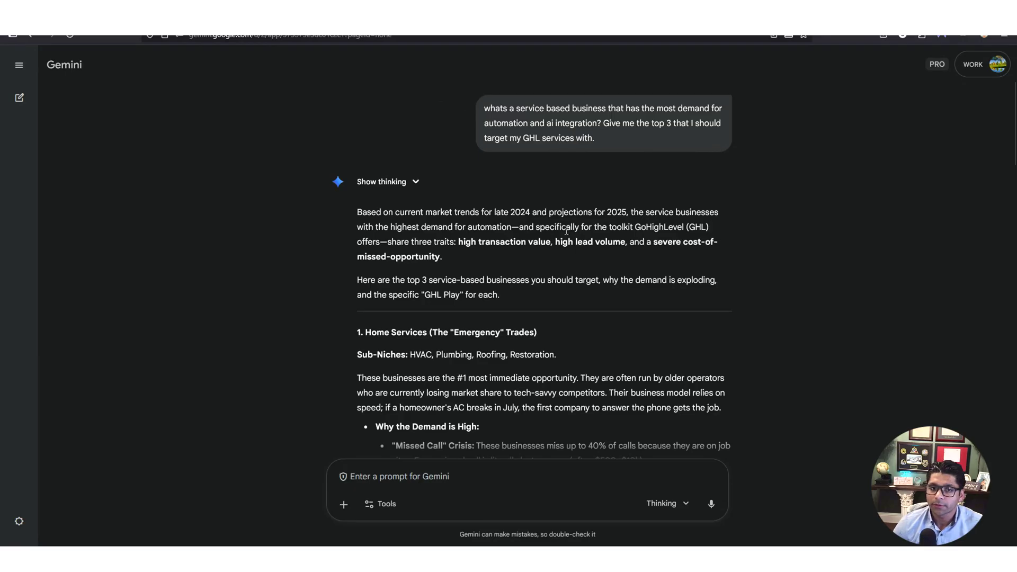
Review Gemini's niche analysis, highlighting the missed-call revenue, healthcare sub-niches and Botox lifetime value
{"action": "scroll", "coordinate": [578, 260], "scroll_direction": "down", "scroll_amount": 4}
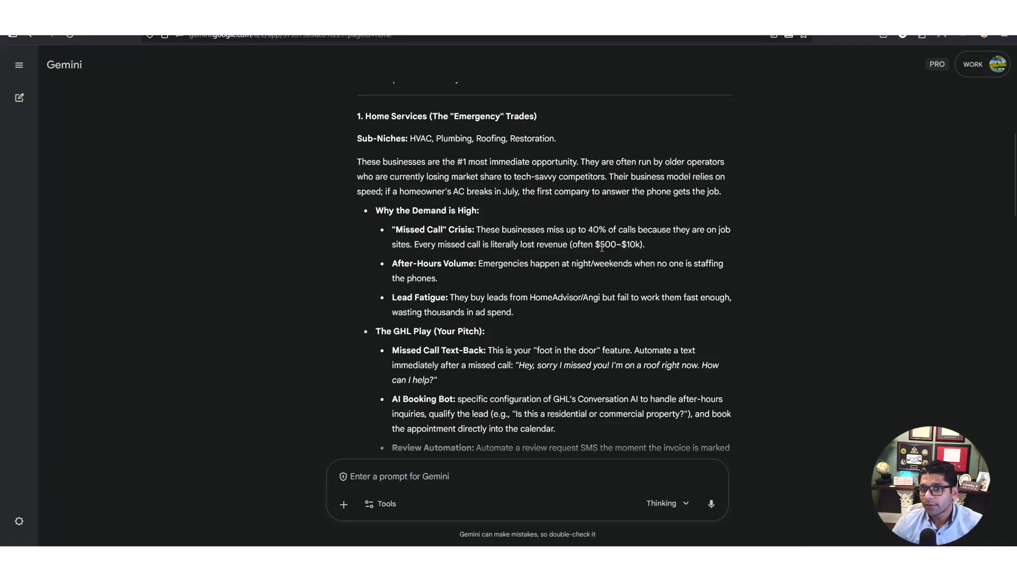
{"action": "left_click_drag", "start_coordinate": [599, 245], "coordinate": [643, 245]}
{"action": "left_click", "coordinate": [757, 285]}
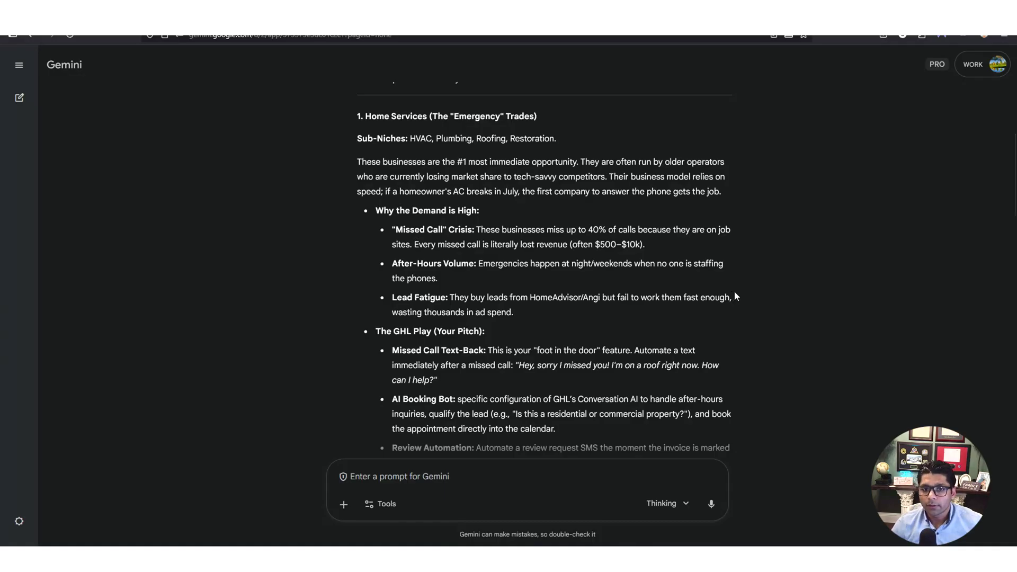
{"action": "scroll", "coordinate": [734, 297], "scroll_direction": "down", "scroll_amount": 6}
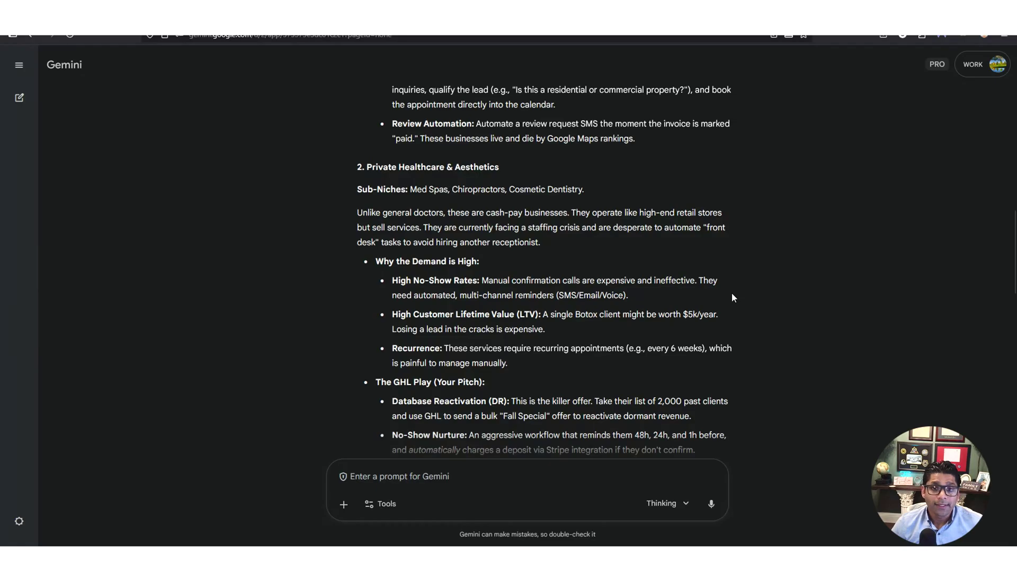
{"action": "left_click_drag", "start_coordinate": [407, 190], "coordinate": [514, 190]}
{"action": "left_click", "coordinate": [514, 190]}
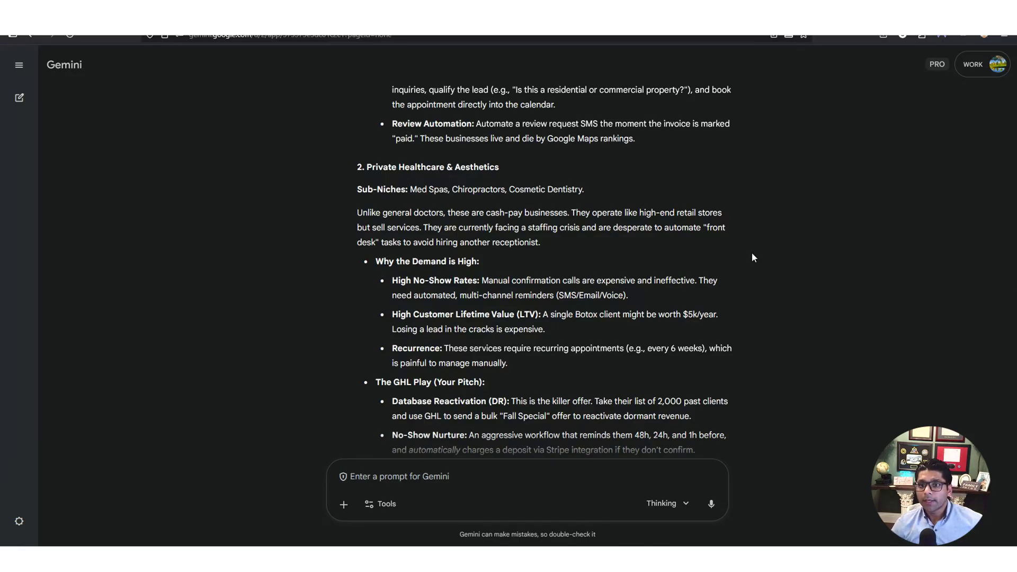
{"action": "left_click_drag", "start_coordinate": [577, 317], "coordinate": [613, 315]}
{"action": "left_click", "coordinate": [612, 314]}
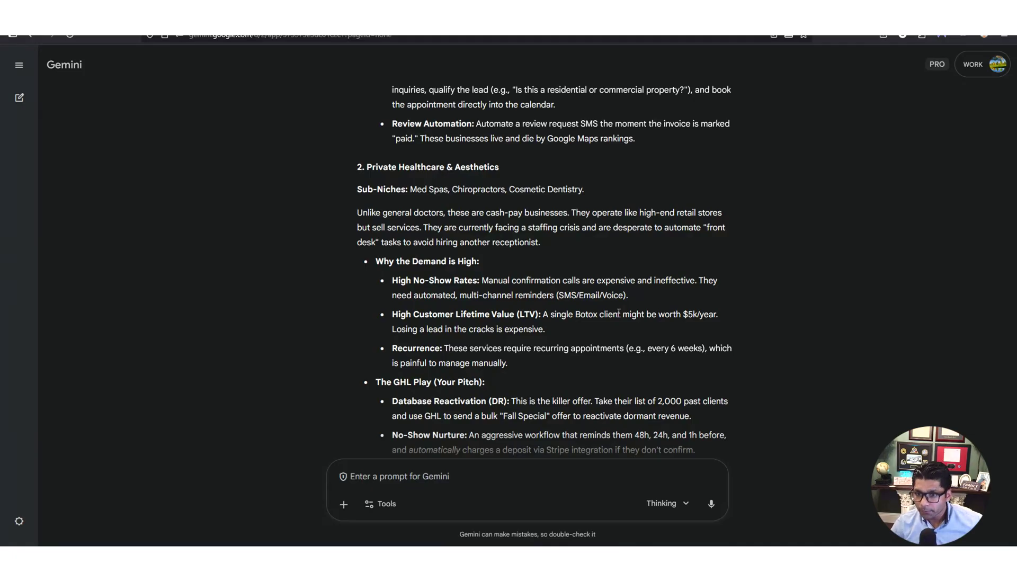
{"action": "left_click", "coordinate": [738, 307]}
Highlight Med Spas as the chosen niche and open a new private browser window
{"action": "scroll", "coordinate": [739, 308], "scroll_direction": "down", "scroll_amount": 1}
{"action": "scroll", "coordinate": [738, 308], "scroll_direction": "down", "scroll_amount": 6}
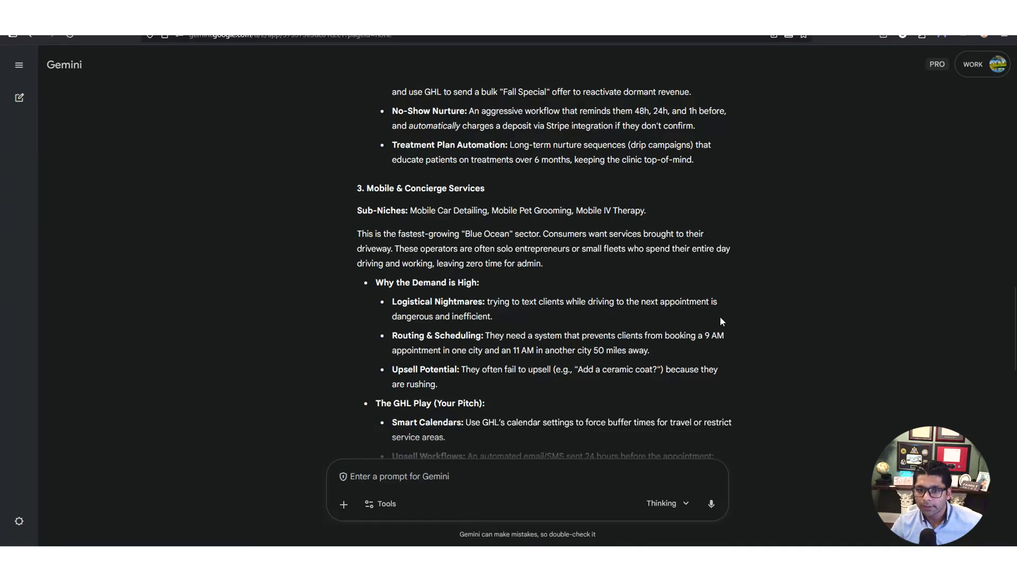
{"action": "scroll", "coordinate": [720, 320], "scroll_direction": "down", "scroll_amount": 2}
{"action": "scroll", "coordinate": [721, 320], "scroll_direction": "up", "scroll_amount": 10}
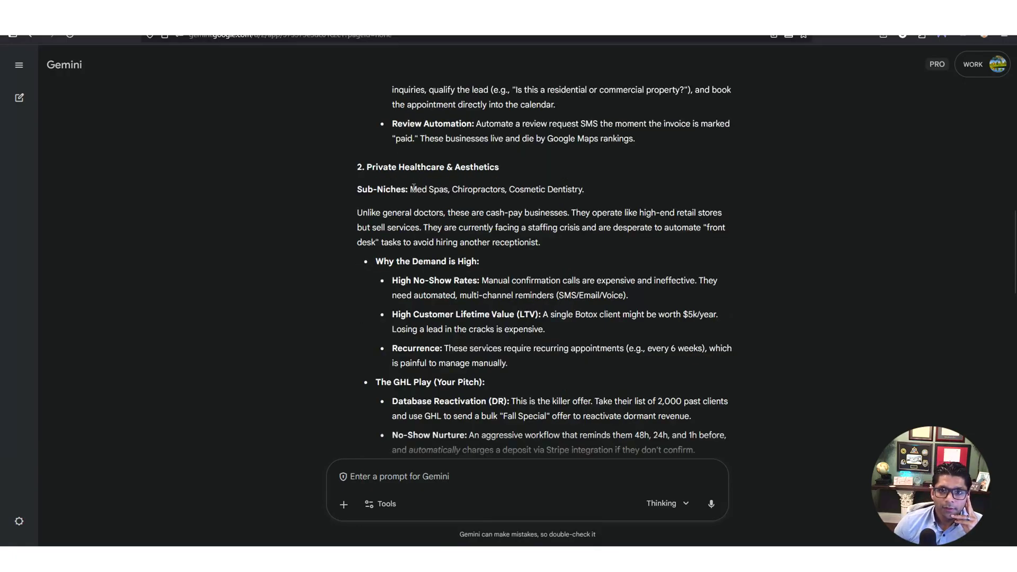
{"action": "left_click_drag", "start_coordinate": [411, 189], "coordinate": [448, 189]}
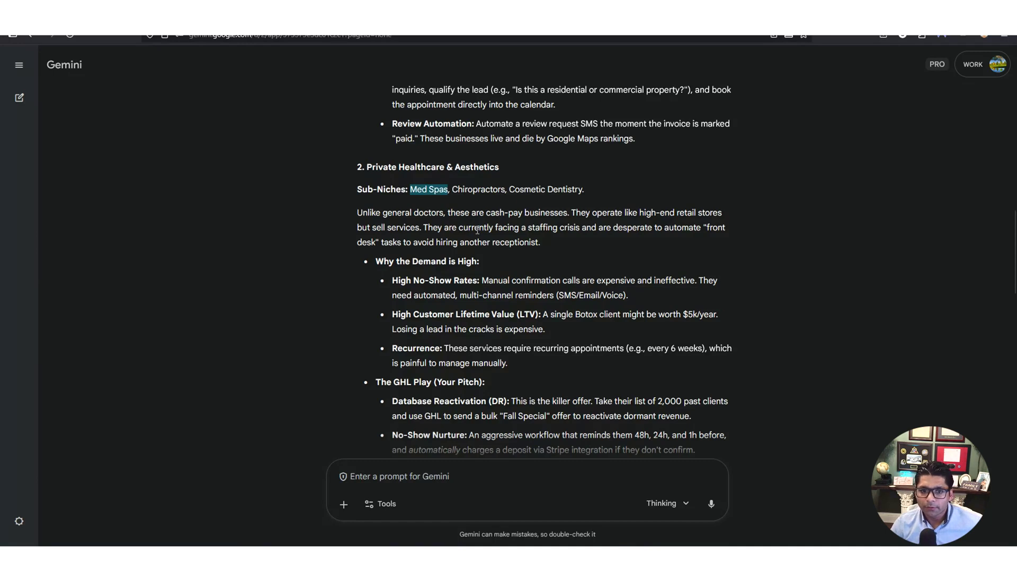
{"action": "key", "text": "ctrl+shift+p"}
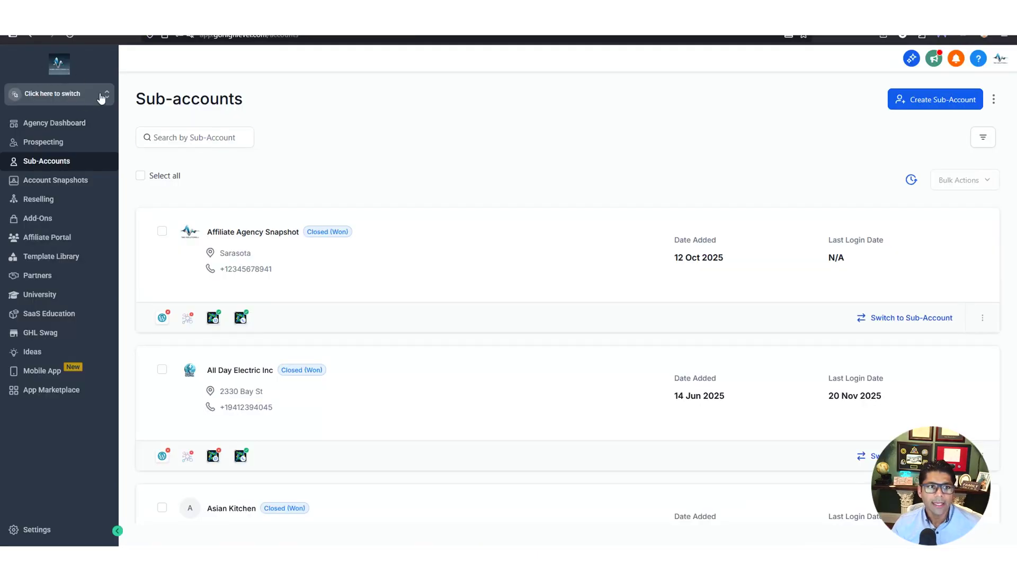
Load the GoHighLevel address and look through the sub-account switcher list
{"action": "left_click", "coordinate": [104, 98]}
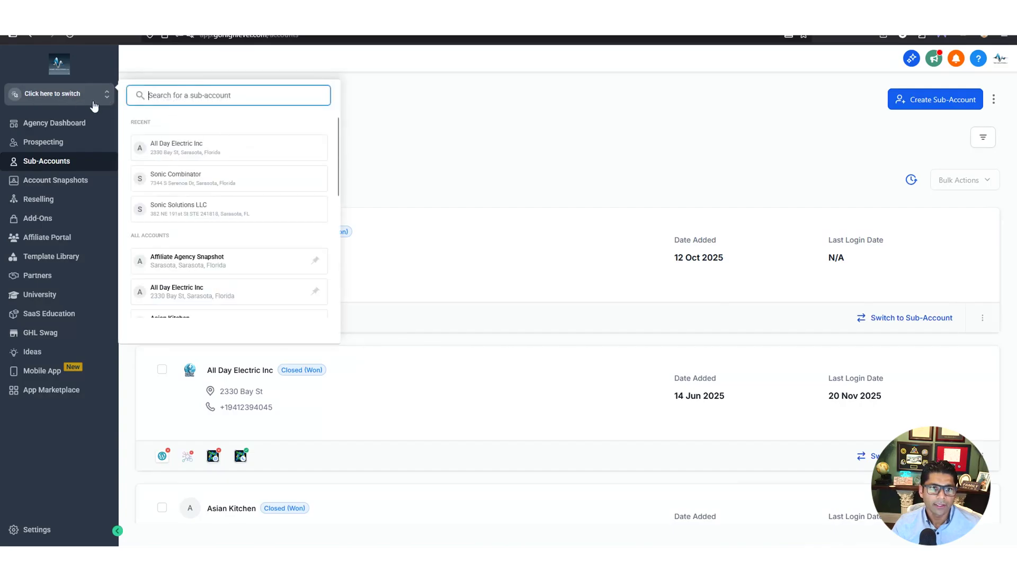
{"action": "left_click", "coordinate": [502, 142]}
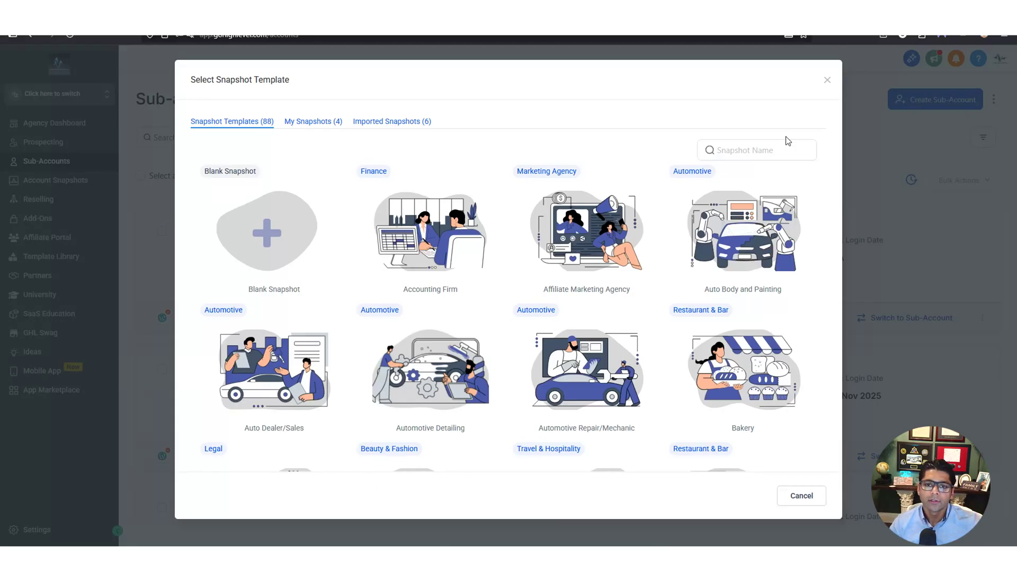
Search 'med spa', pick the Medical Spa template, set the address to 123 William St, New York, and create the account
{"action": "left_click", "coordinate": [758, 150]}
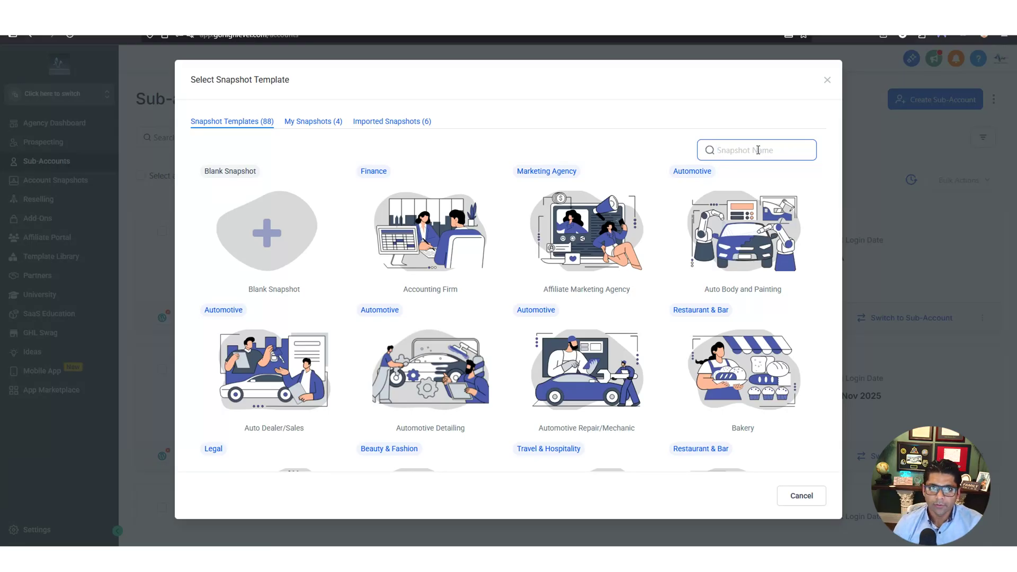
{"action": "type", "text": "med spa"}
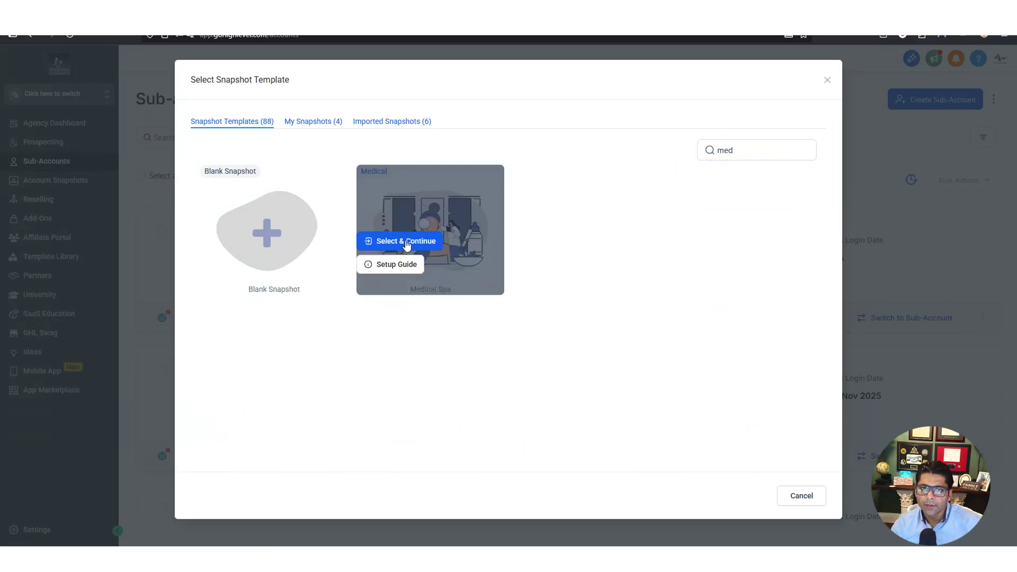
{"action": "left_click", "coordinate": [407, 243]}
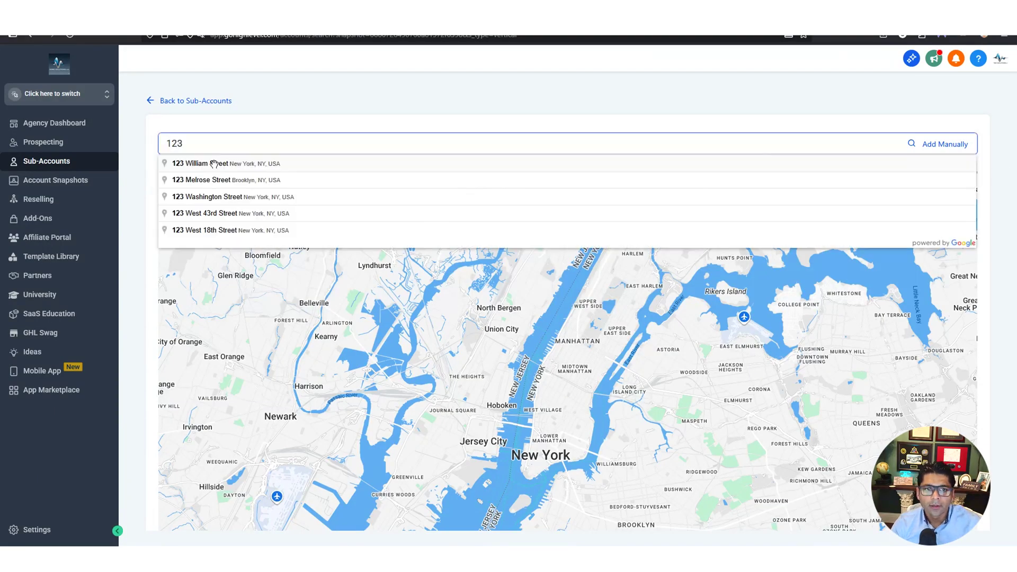
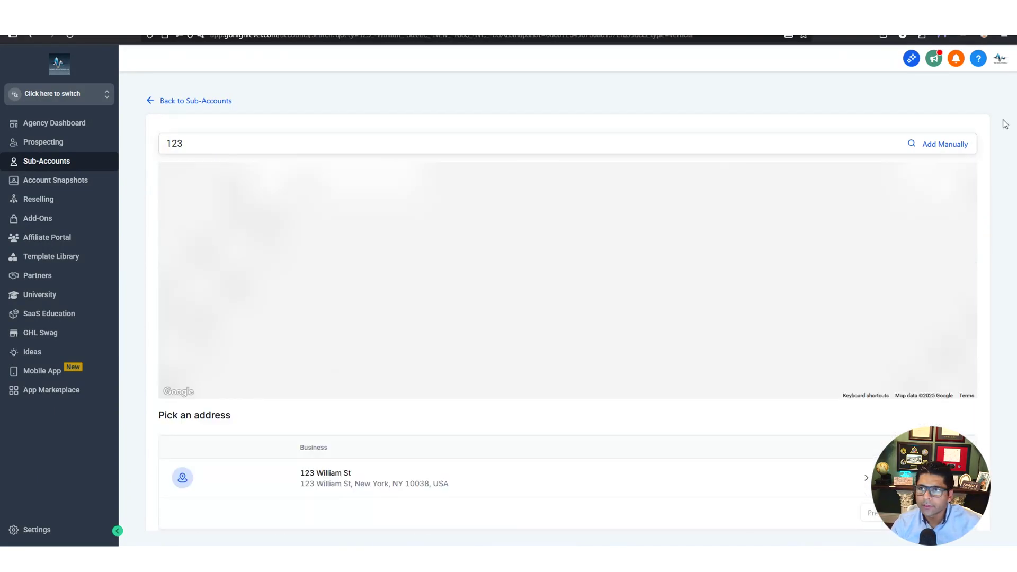
{"action": "left_click", "coordinate": [653, 486]}
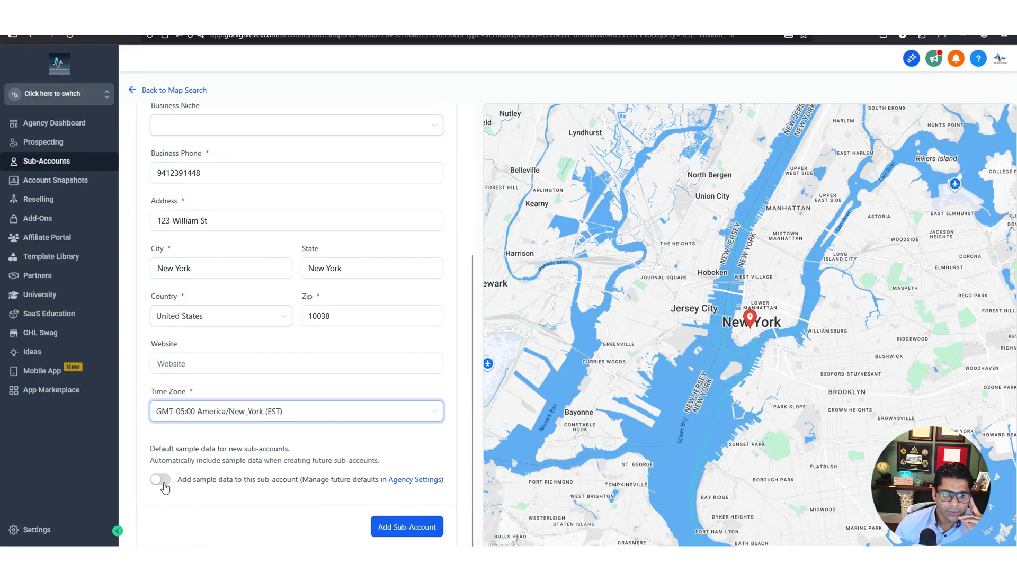
{"action": "left_click", "coordinate": [407, 531]}
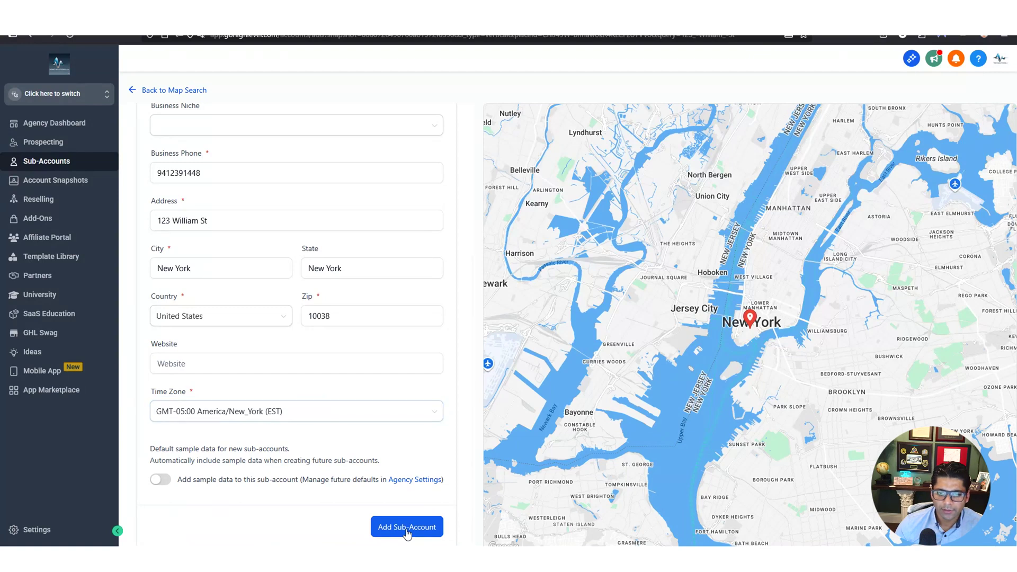
{"action": "left_click", "coordinate": [407, 531]}
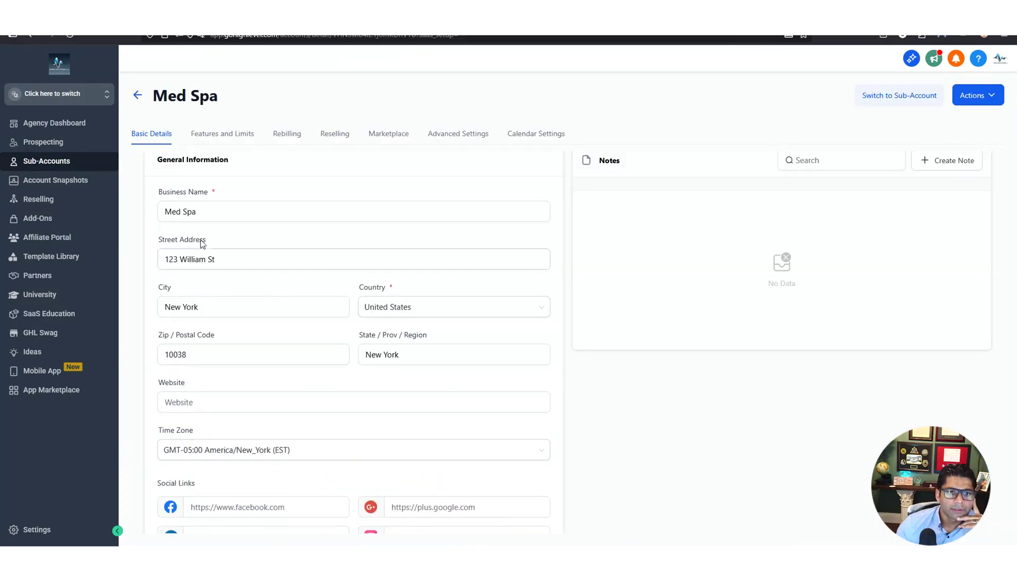
Switch into the Med Spa sub-account from the account list and decline saving the address
{"action": "triple_click", "coordinate": [177, 212]}
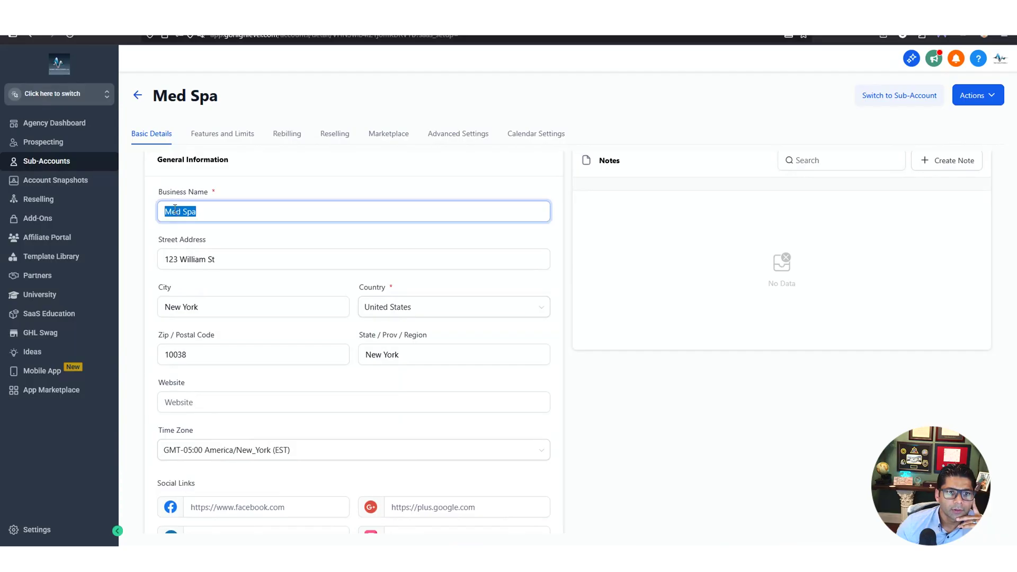
{"action": "left_click", "coordinate": [129, 185]}
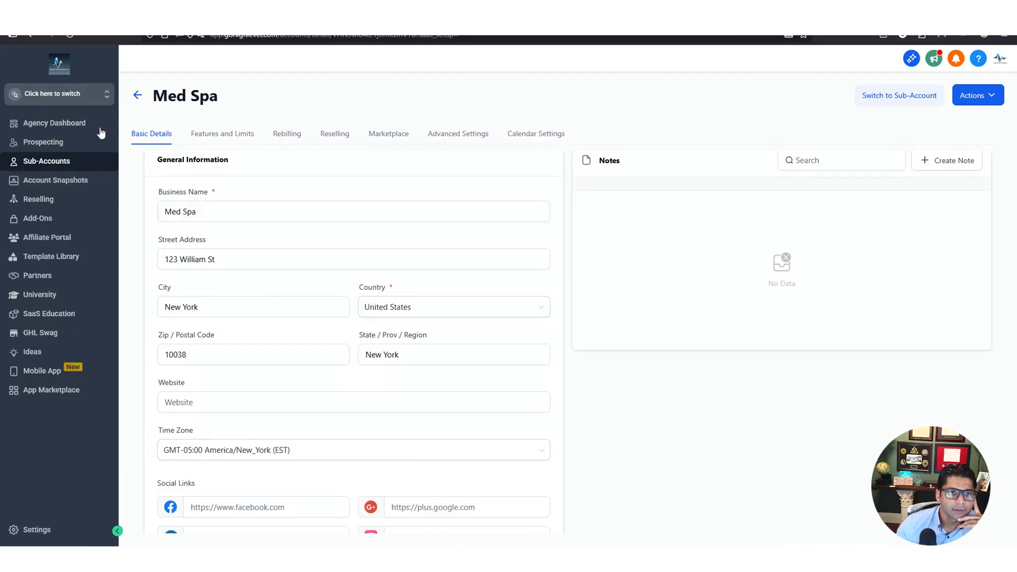
{"action": "left_click", "coordinate": [108, 97]}
{"action": "scroll", "coordinate": [228, 238], "scroll_direction": "down", "scroll_amount": 5}
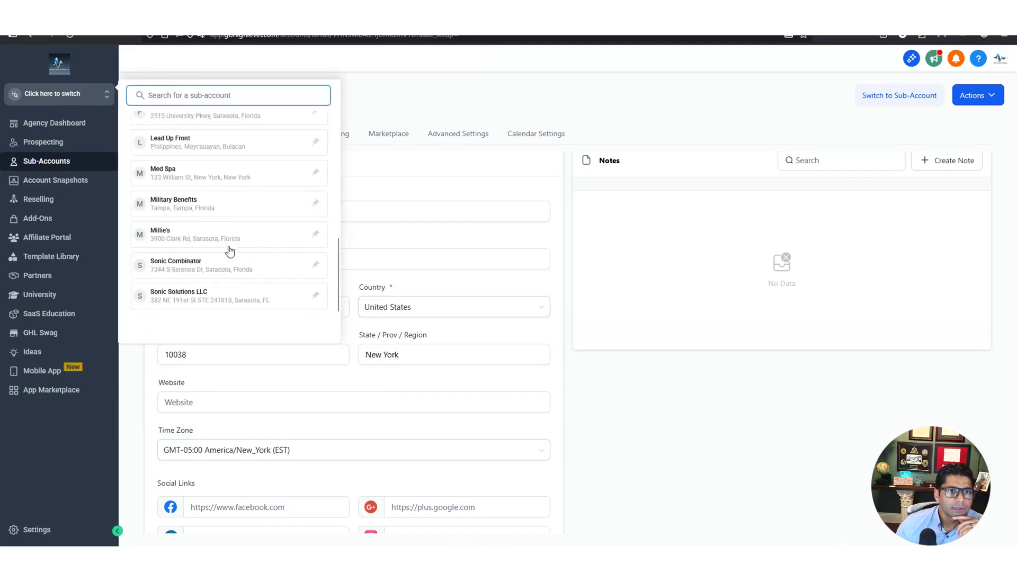
{"action": "left_click", "coordinate": [177, 178]}
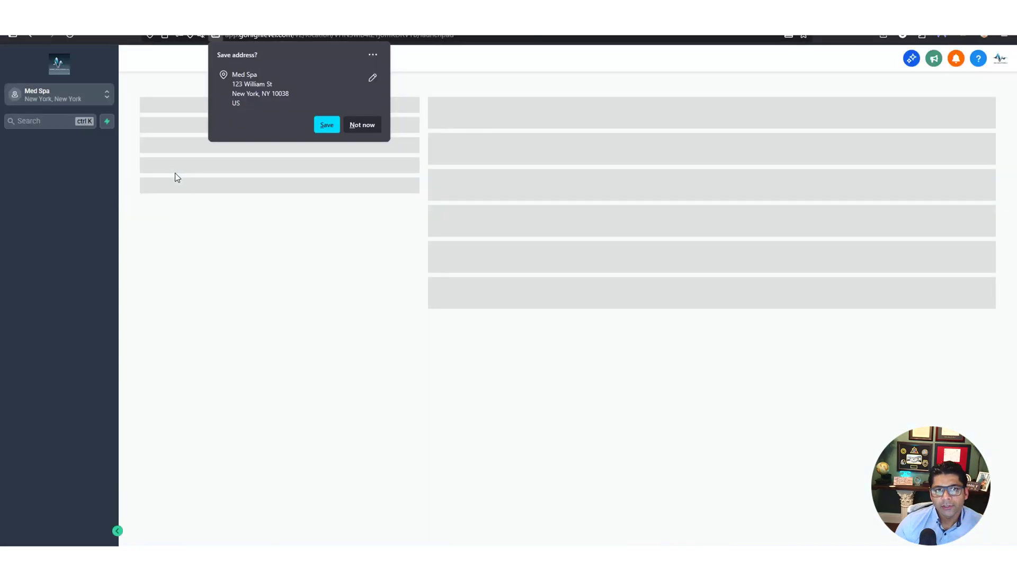
{"action": "left_click", "coordinate": [363, 124]}
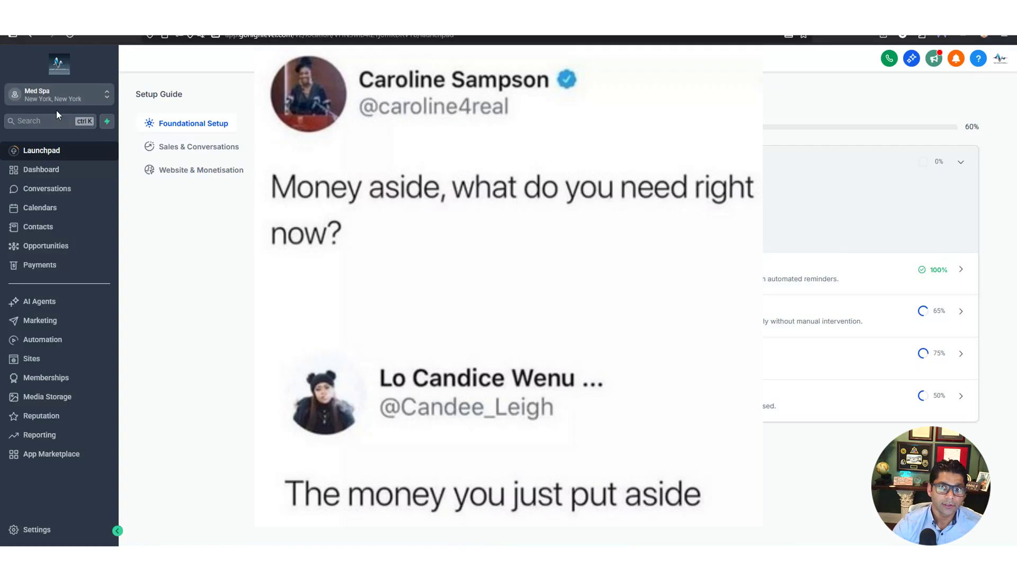
Open the Med Spa sub-account's calendar settings
{"action": "left_click", "coordinate": [48, 209]}
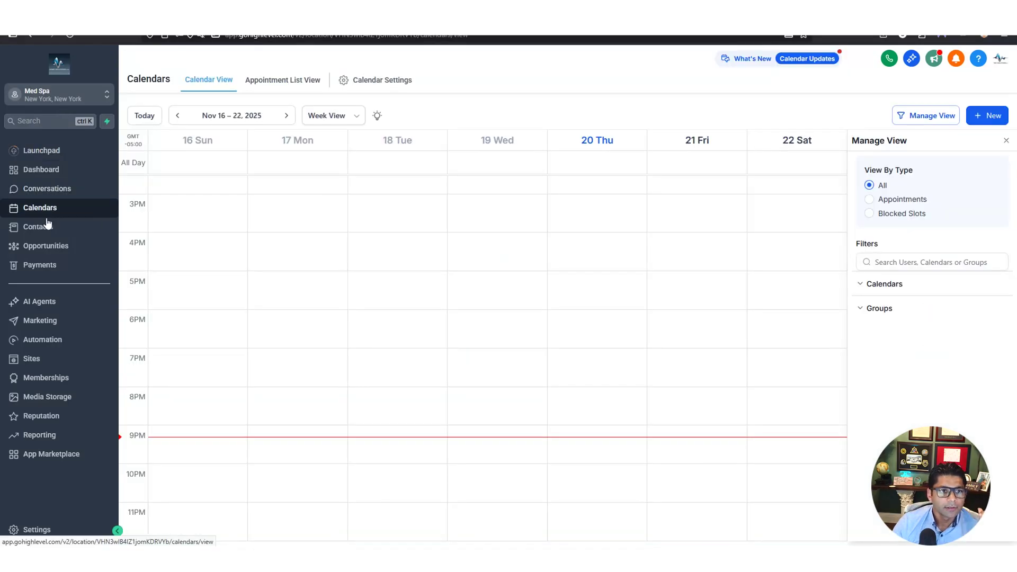
{"action": "left_click", "coordinate": [37, 530]}
{"action": "left_click", "coordinate": [31, 332]}
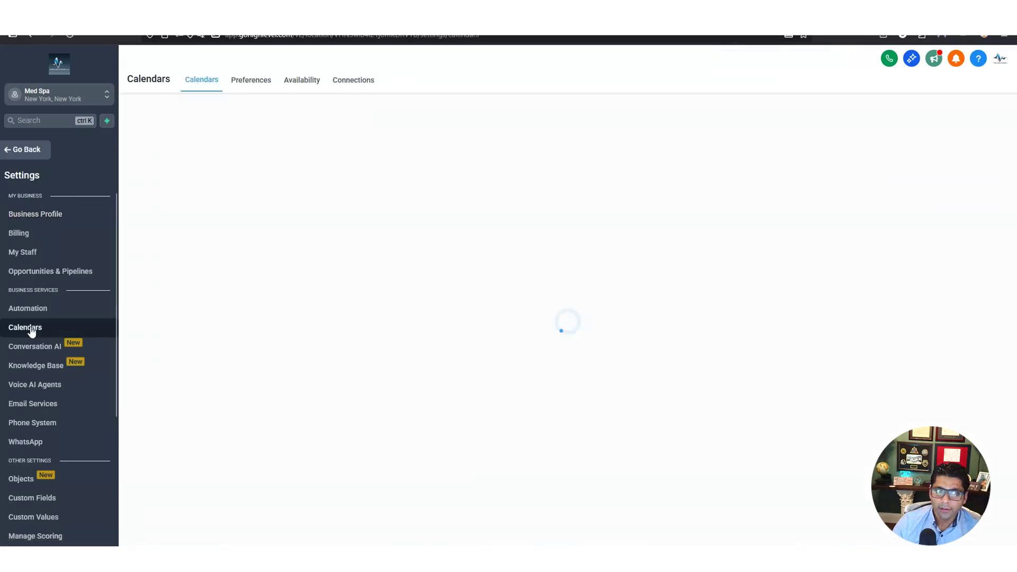
Start a personal booking calendar, find no team members available, and cancel it
{"action": "left_click", "coordinate": [969, 163]}
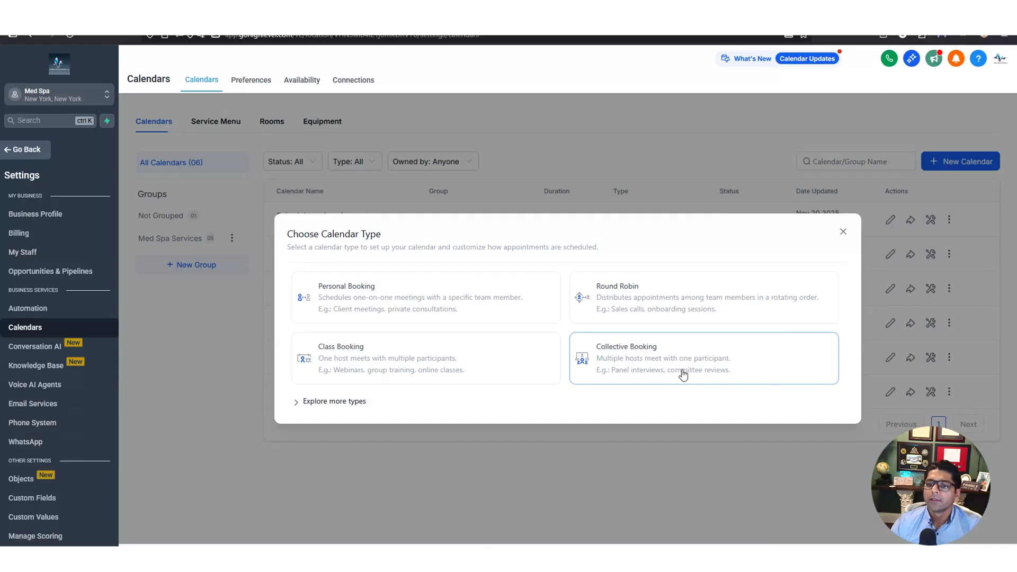
{"action": "left_click", "coordinate": [396, 298]}
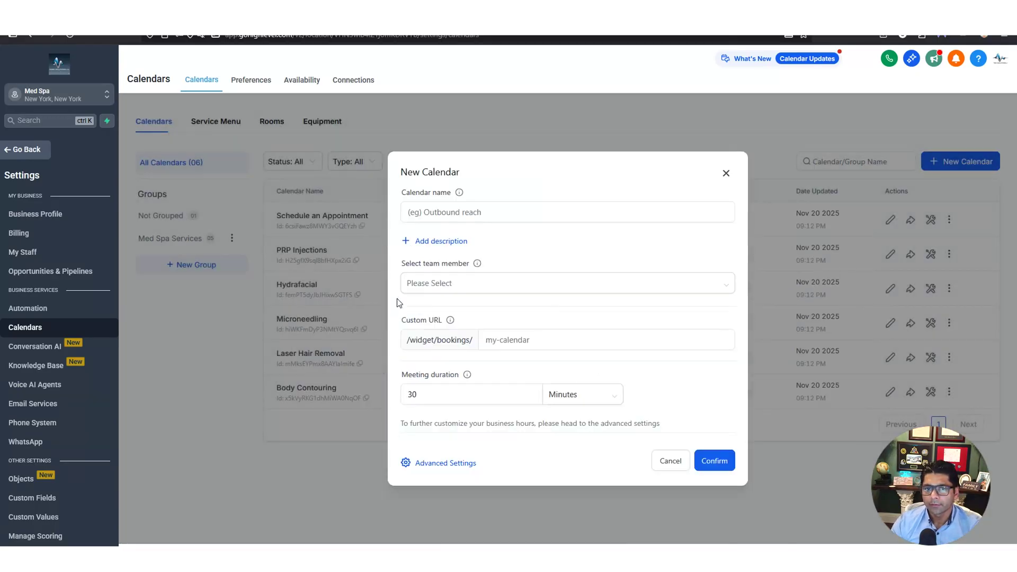
{"action": "type", "text": "Med Spa Appointment Calendar"}
{"action": "left_click", "coordinate": [566, 284]}
{"action": "left_click", "coordinate": [594, 264]}
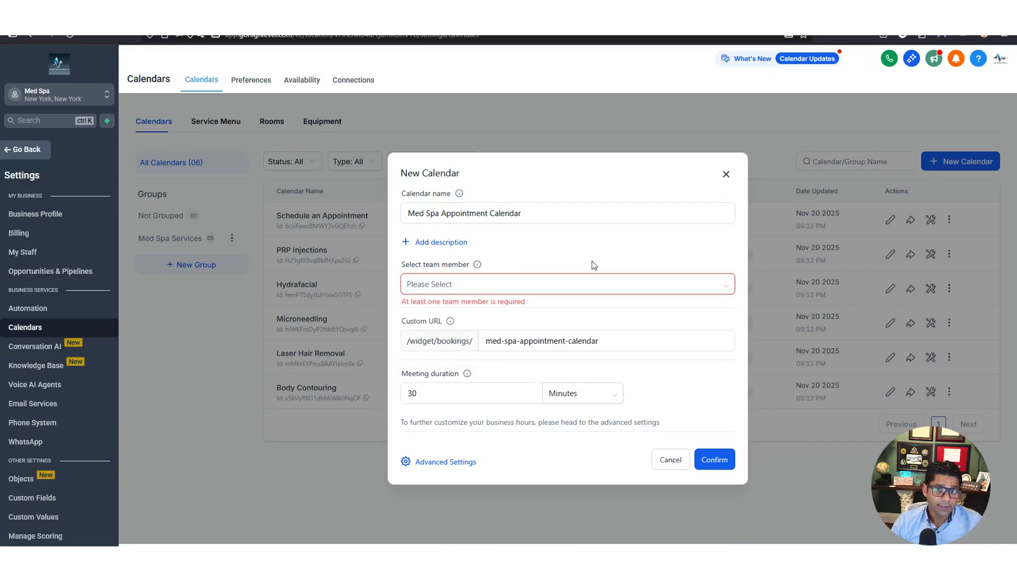
{"action": "left_click", "coordinate": [466, 285]}
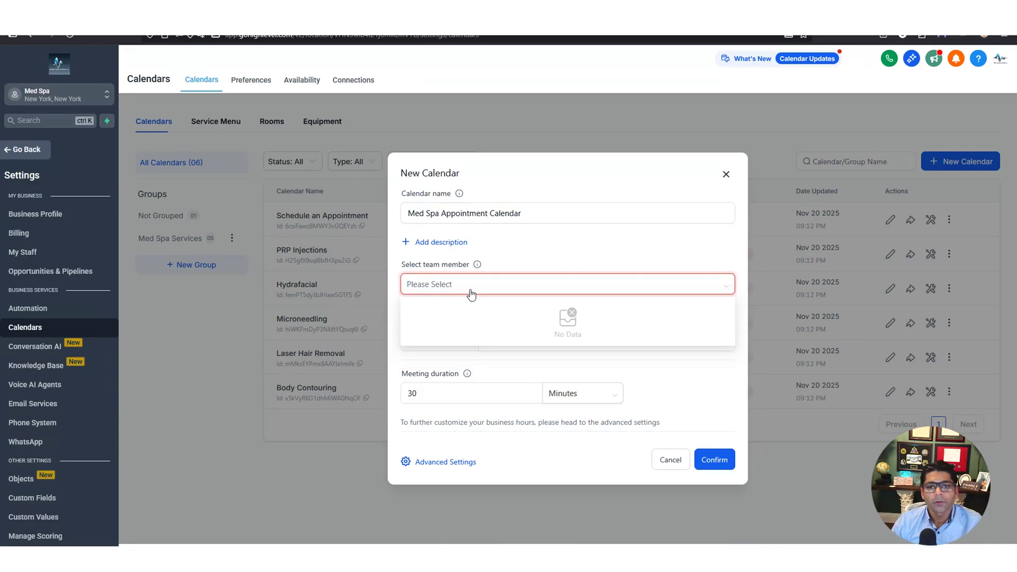
{"action": "left_click", "coordinate": [669, 460]}
{"action": "left_click", "coordinate": [668, 460]}
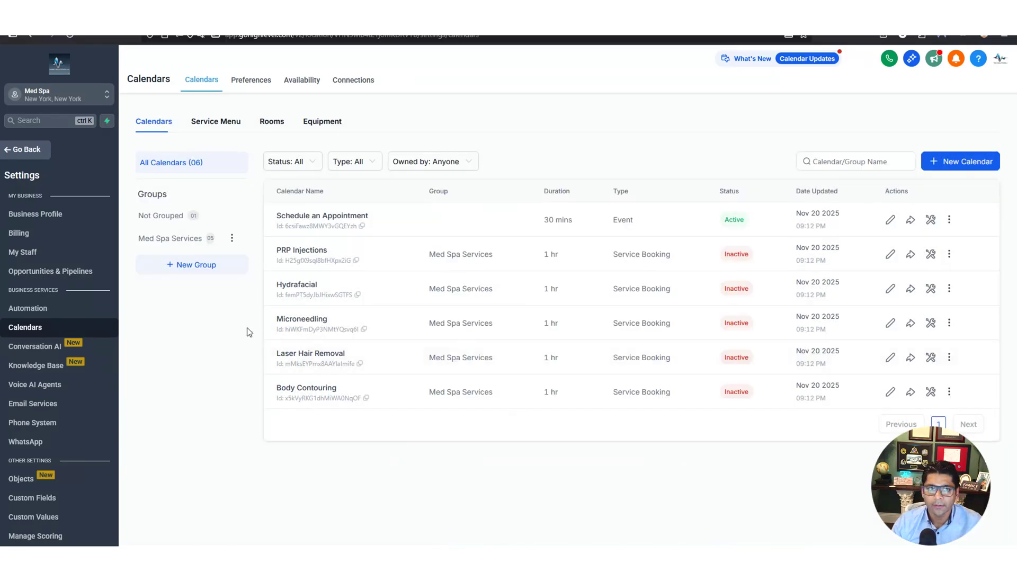
Enter first name 'TestStaffmember', last name 'TestLastname' and a test Gmail address for the new staff member
{"action": "left_click", "coordinate": [29, 253]}
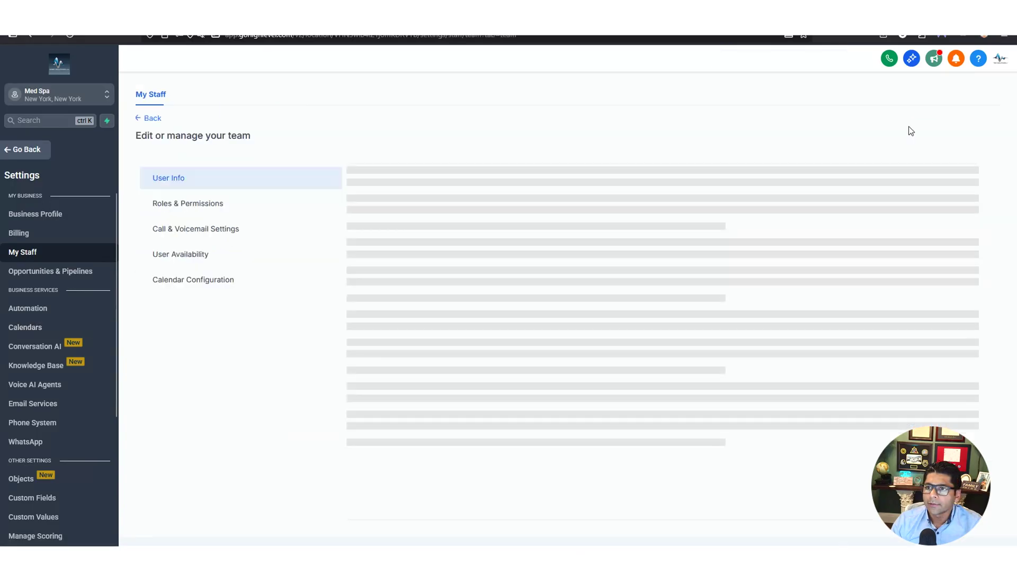
{"action": "type", "text": "TestStaffmember"}
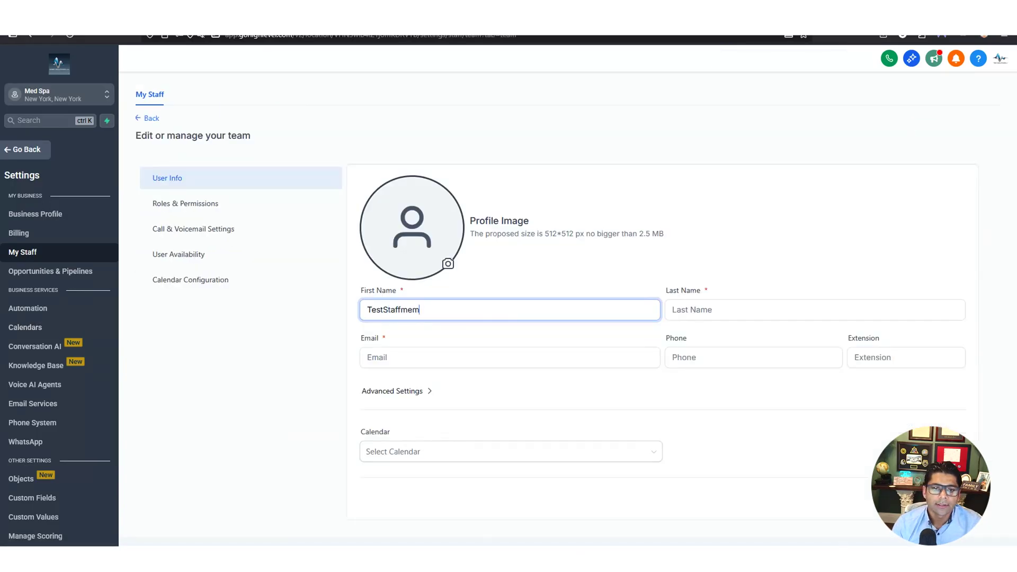
{"action": "left_click", "coordinate": [741, 310]}
{"action": "type", "text": "TestLastname"}
{"action": "left_click", "coordinate": [367, 357]}
{"action": "type", "text": "Test@gmail.com"}
Check the assignable calendars and Admin role permissions, then return to User Info
{"action": "left_click", "coordinate": [524, 456]}
{"action": "left_click", "coordinate": [525, 457]}
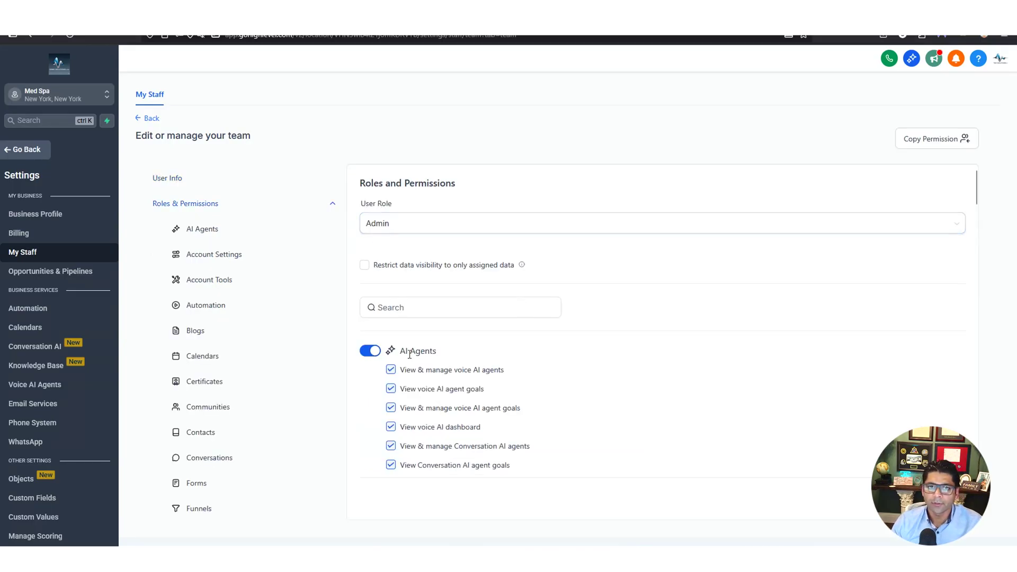
{"action": "scroll", "coordinate": [409, 354], "scroll_direction": "down", "scroll_amount": 20}
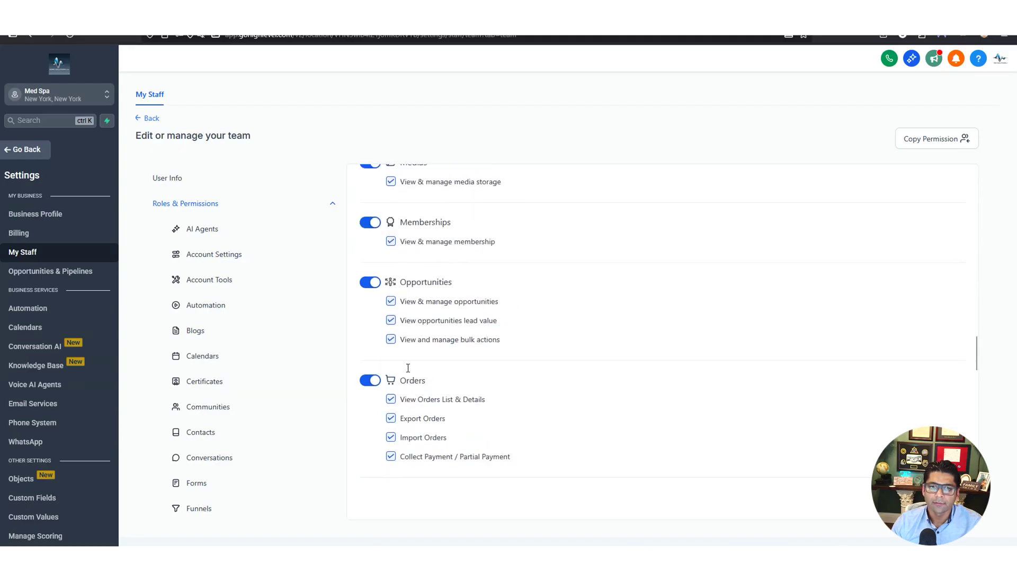
{"action": "scroll", "coordinate": [408, 370], "scroll_direction": "down", "scroll_amount": 10}
{"action": "scroll", "coordinate": [410, 373], "scroll_direction": "up", "scroll_amount": 12}
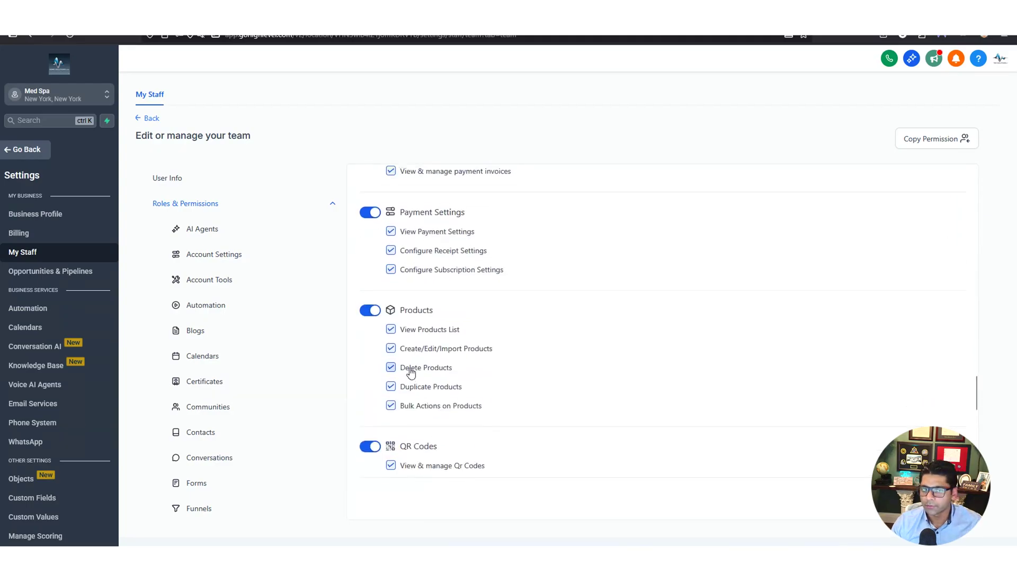
{"action": "scroll", "coordinate": [411, 372], "scroll_direction": "up", "scroll_amount": 15}
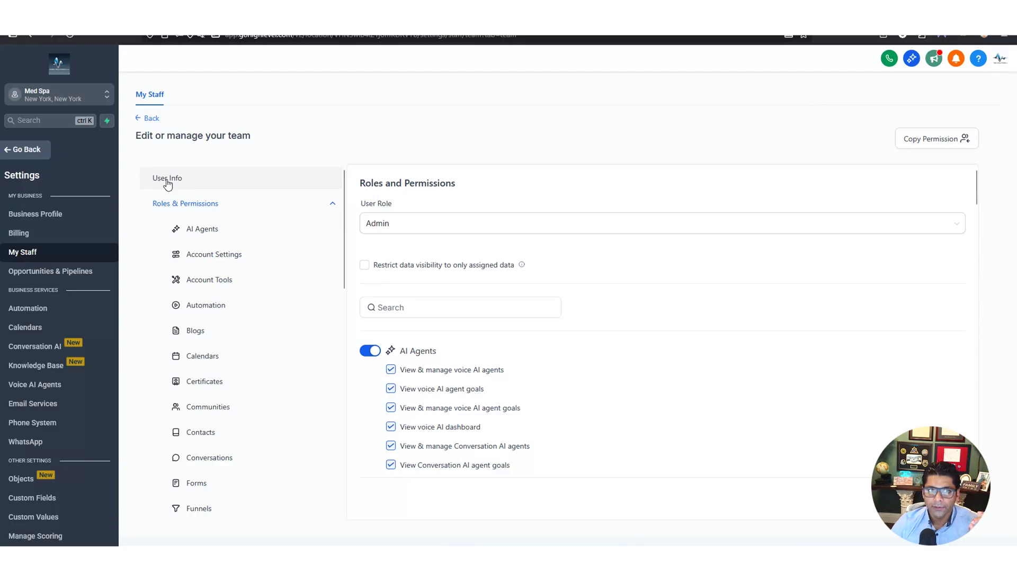
{"action": "left_click", "coordinate": [168, 184]}
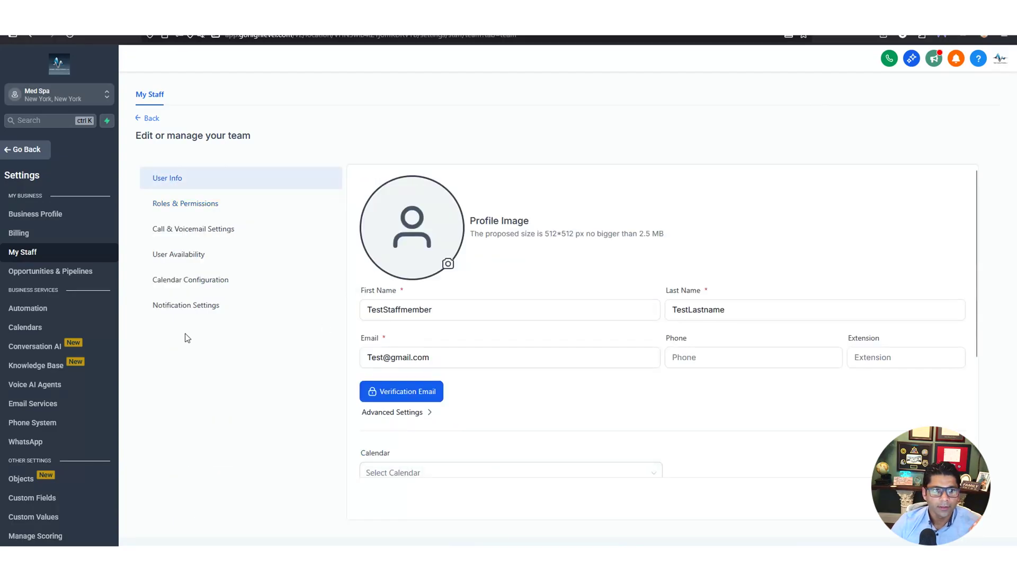
Create Personal Booking calendar 'Med Spa Appointment Calendar' with the test staff member as team member
{"action": "left_click", "coordinate": [30, 328]}
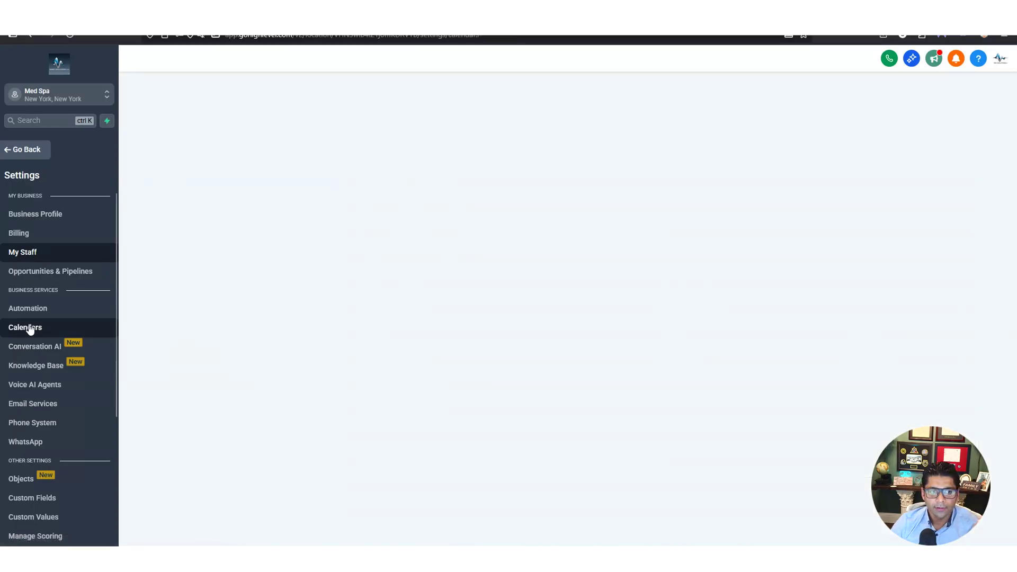
{"action": "left_click", "coordinate": [969, 163]}
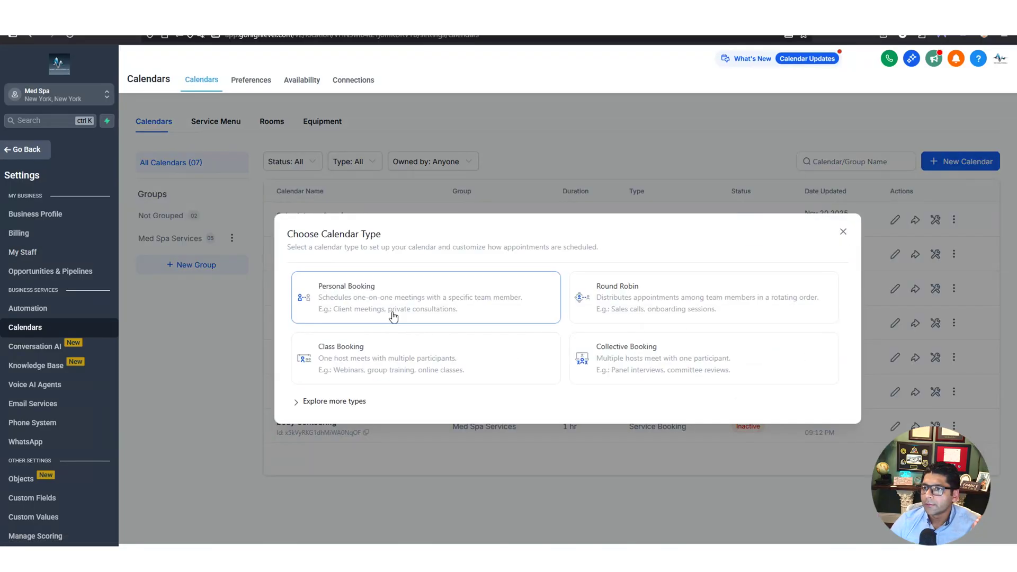
{"action": "left_click", "coordinate": [393, 316]}
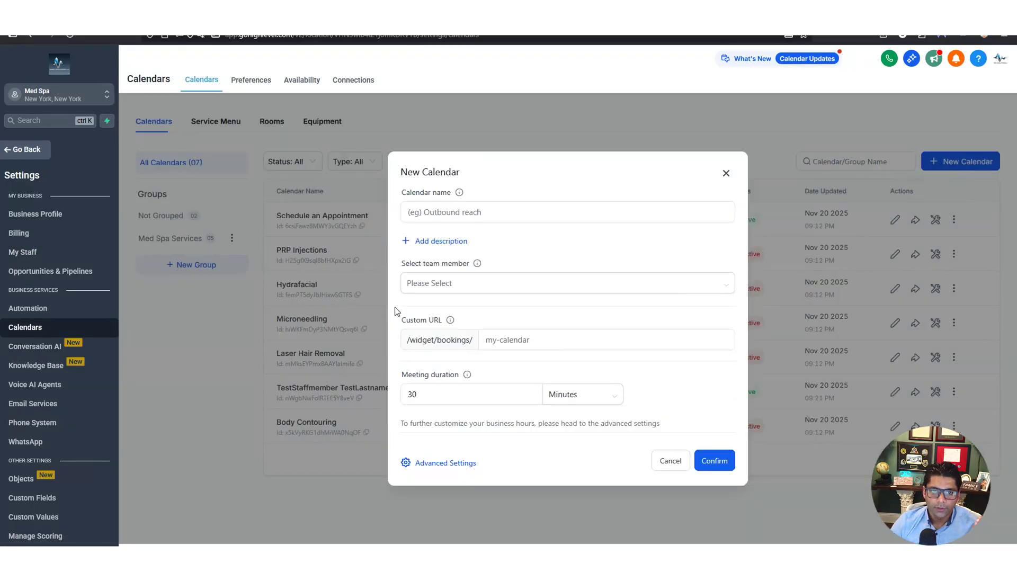
{"action": "left_click", "coordinate": [489, 214]}
{"action": "type", "text": "Med Spa Appointment Cale"}
{"action": "key", "text": "BackSpace"}
{"action": "key", "text": "BackSpace"}
{"action": "key", "text": "BackSpace"}
{"action": "key", "text": "BackSpace"}
{"action": "type", "text": "Appointment Calendar"}
{"action": "left_click", "coordinate": [506, 283]}
{"action": "left_click", "coordinate": [506, 306]}
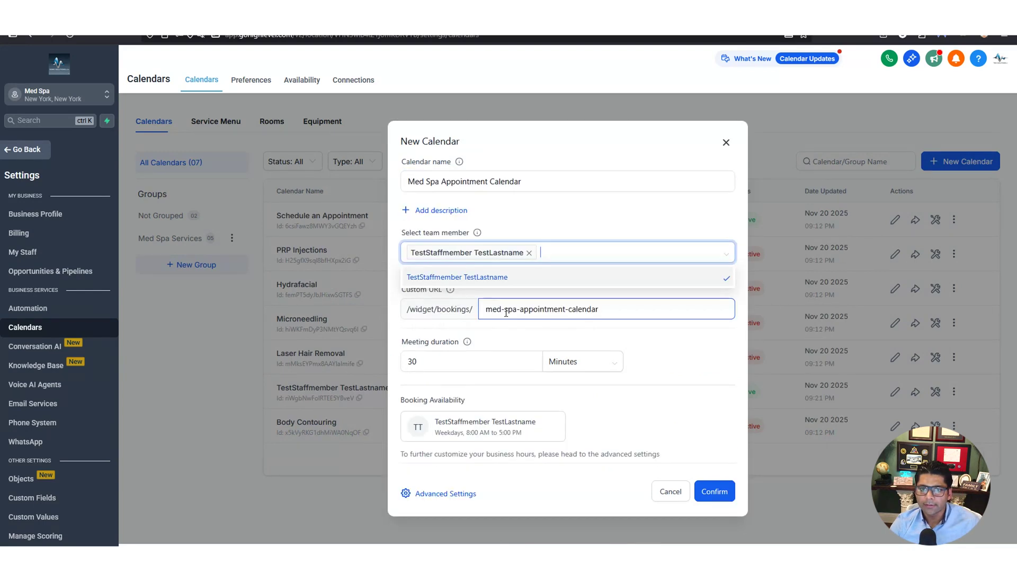
{"action": "left_click", "coordinate": [675, 207]}
{"action": "left_click", "coordinate": [721, 492]}
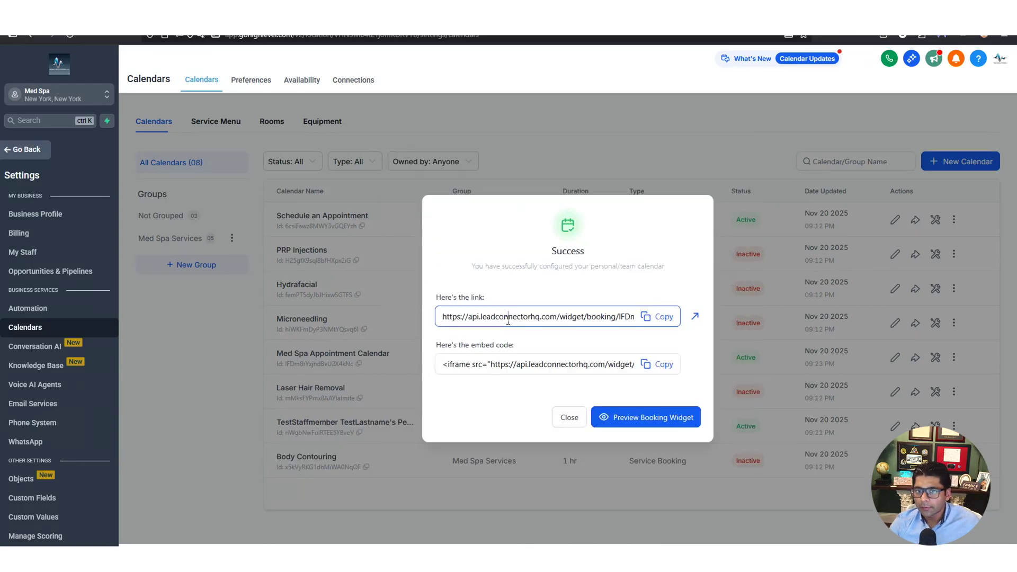
Open the new calendar's booking widget preview
{"action": "left_click", "coordinate": [508, 317]}
{"action": "left_click", "coordinate": [508, 317]}
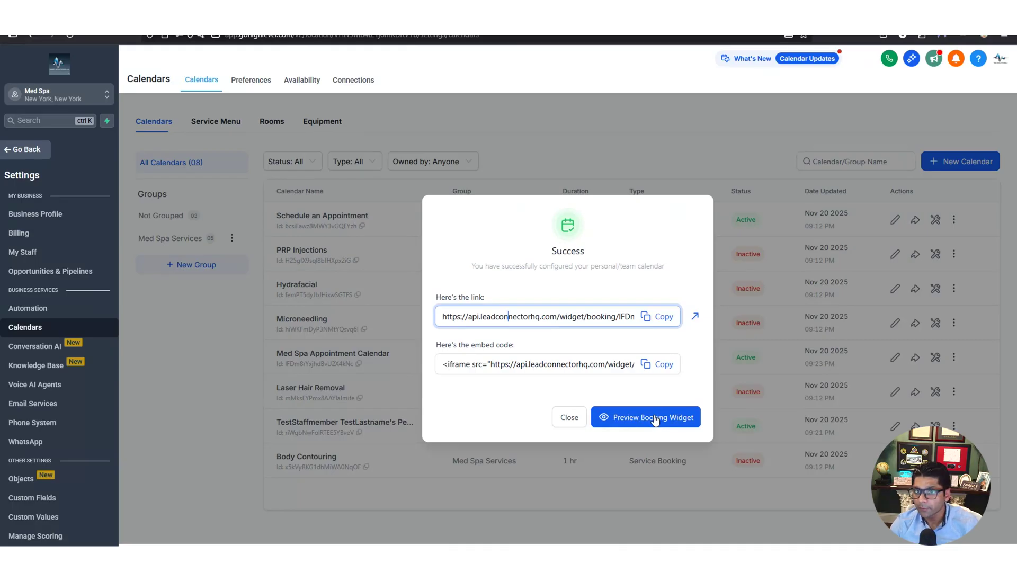
{"action": "left_click", "coordinate": [657, 422]}
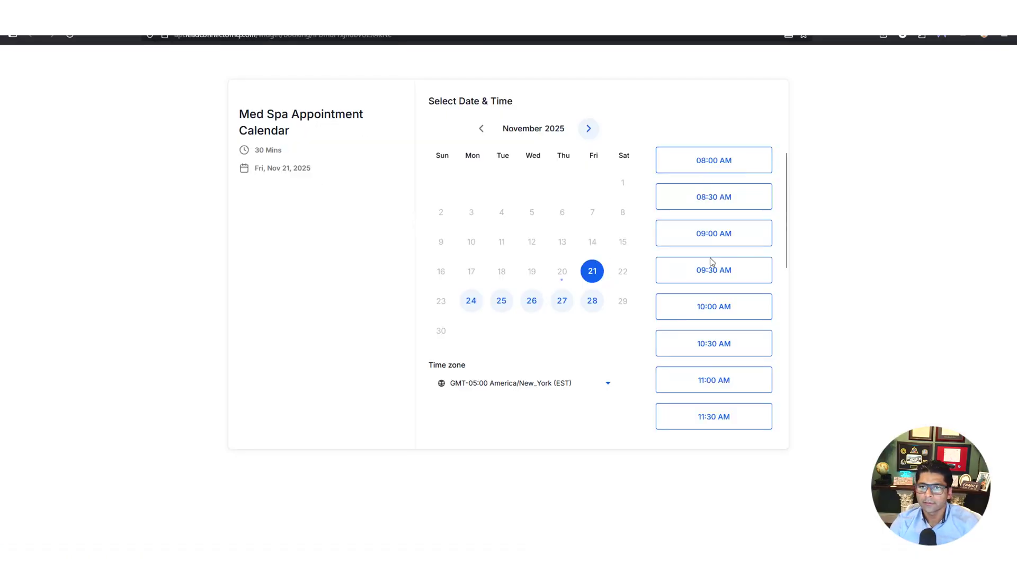
Browse the booking page's slots and next month, then close it and dismiss the success message
{"action": "scroll", "coordinate": [715, 296], "scroll_direction": "down", "scroll_amount": 7}
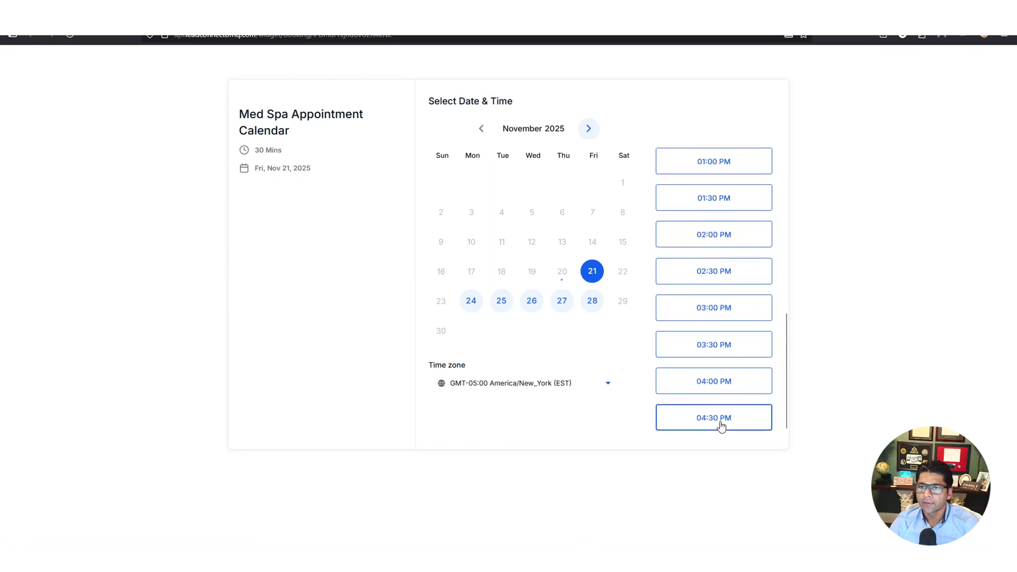
{"action": "scroll", "coordinate": [720, 422], "scroll_direction": "up", "scroll_amount": 7}
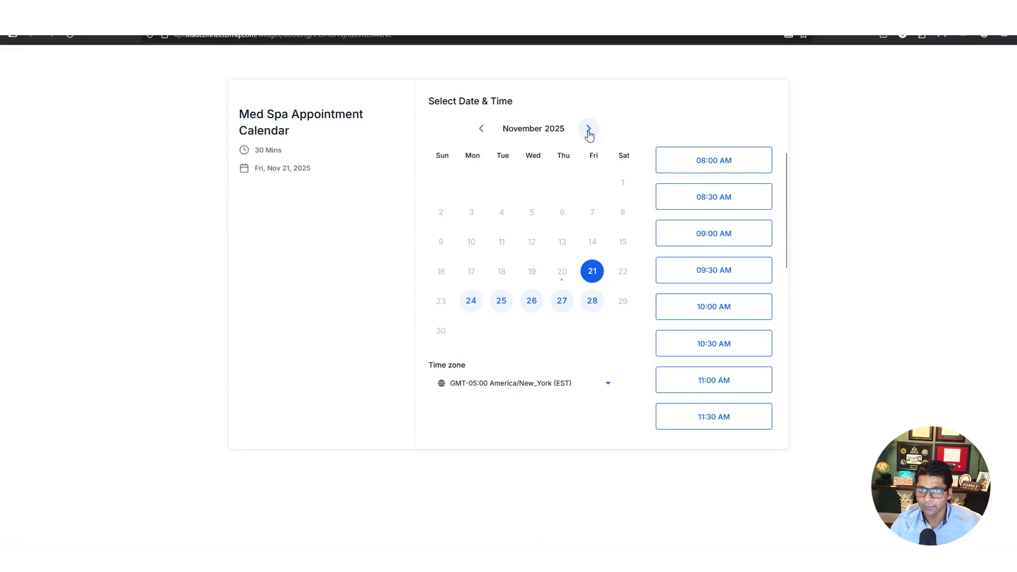
{"action": "left_click", "coordinate": [588, 131]}
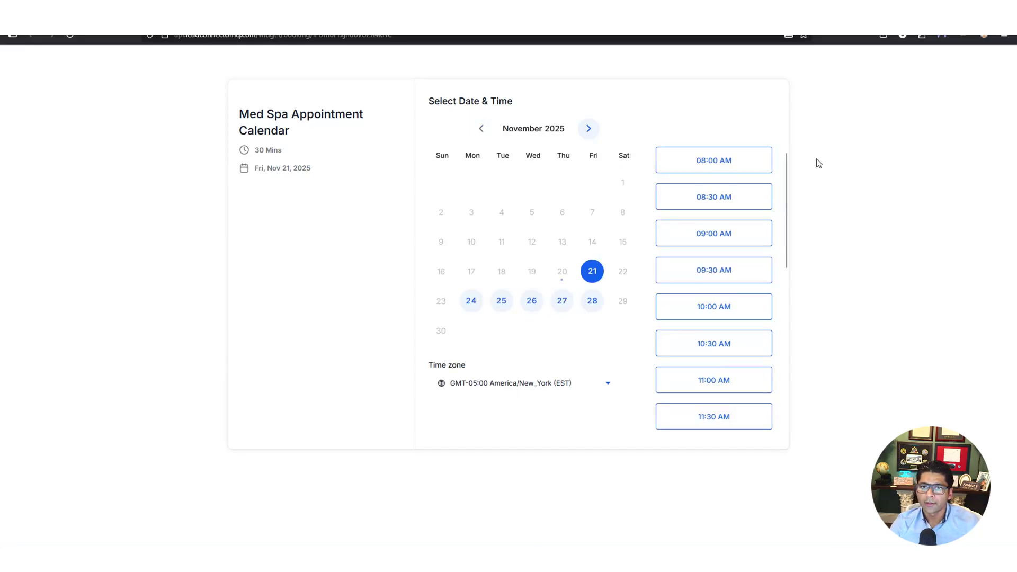
{"action": "key", "text": "ctrl+w"}
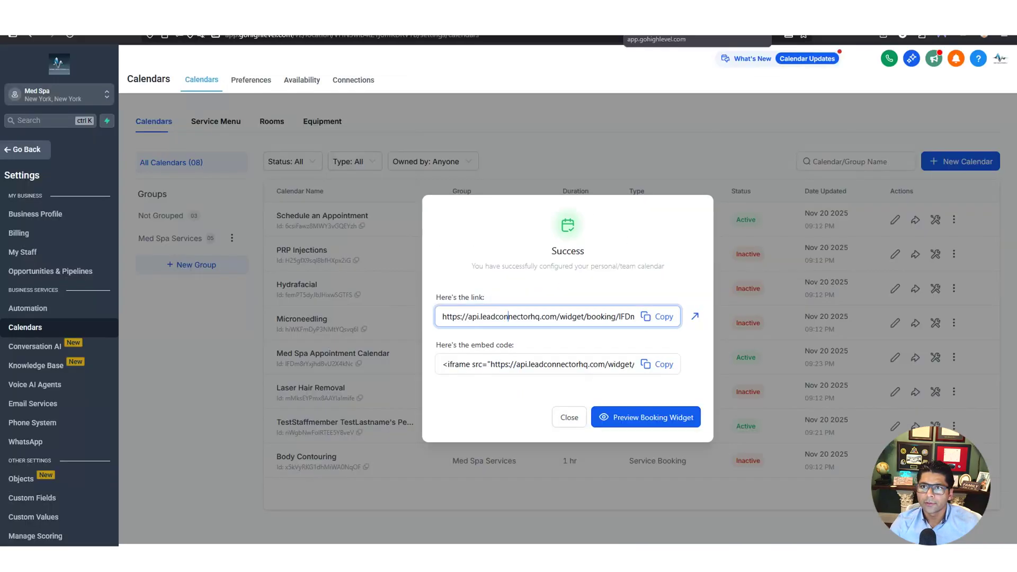
{"action": "left_click", "coordinate": [568, 418]}
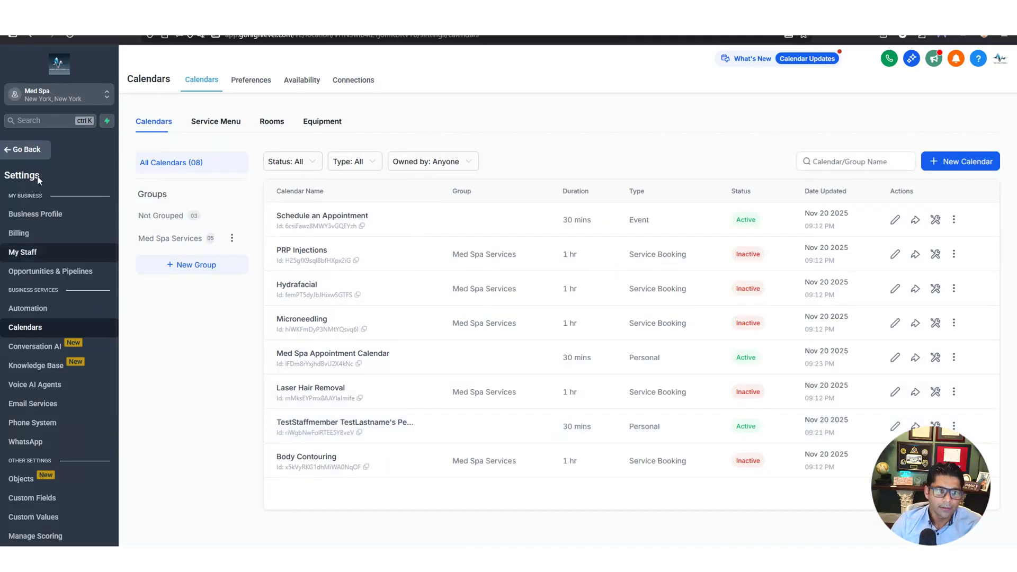
Go back from settings to Sites and show the Websites list
{"action": "left_click", "coordinate": [22, 152]}
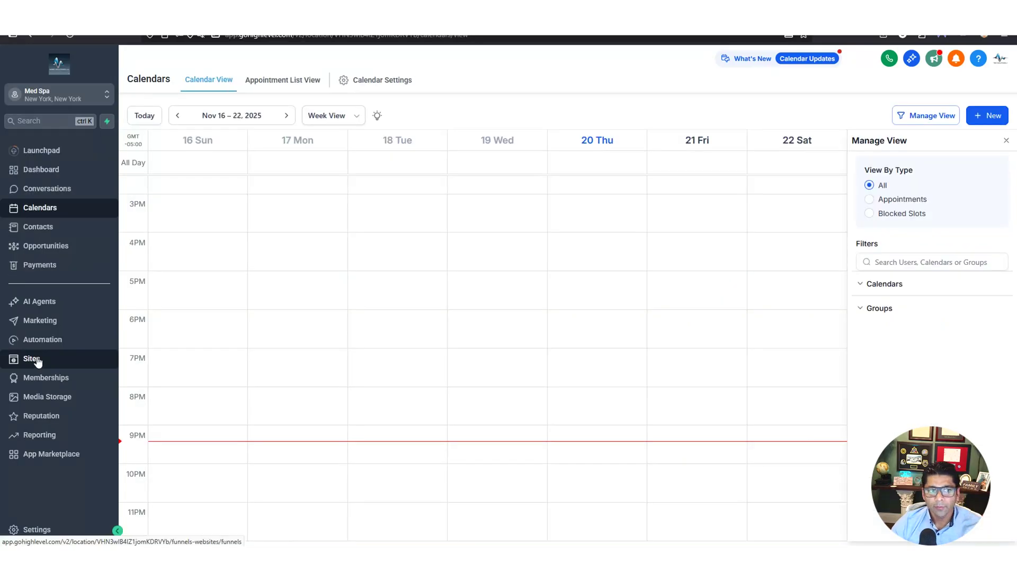
{"action": "left_click", "coordinate": [37, 362]}
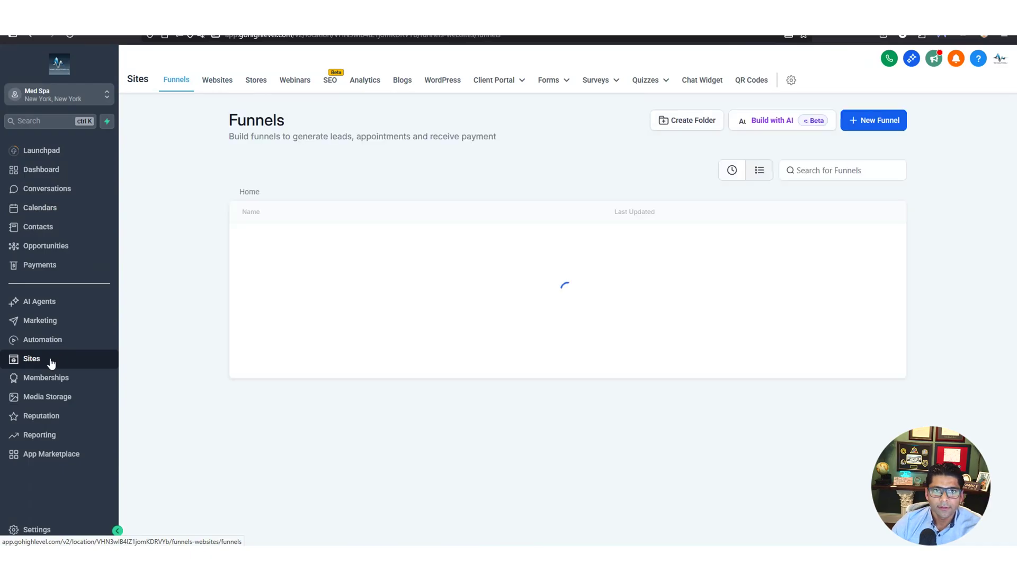
{"action": "left_click", "coordinate": [217, 81]}
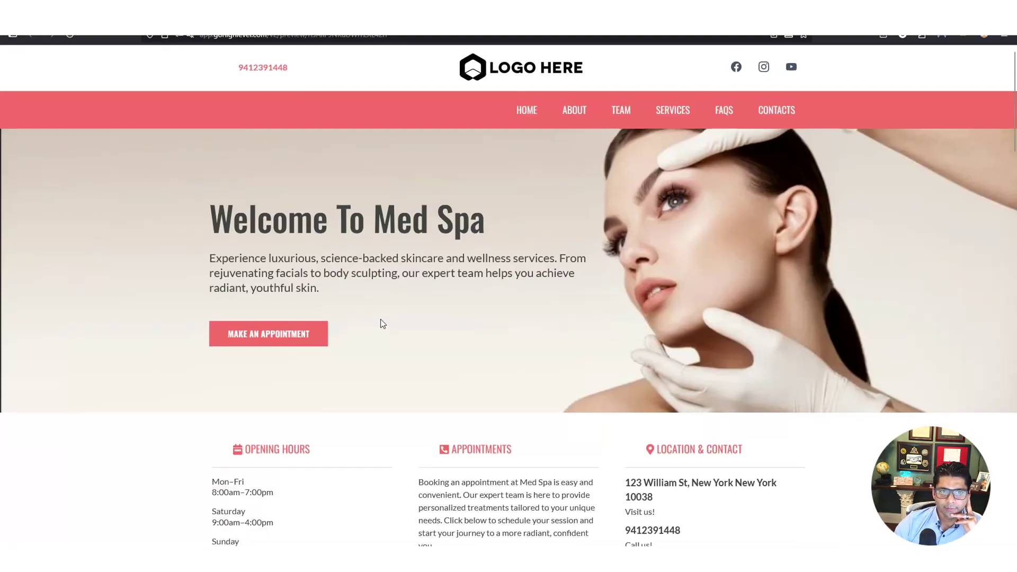
Scroll through the site preview, checking the business address and phone number sections
{"action": "scroll", "coordinate": [383, 324], "scroll_direction": "down", "scroll_amount": 4}
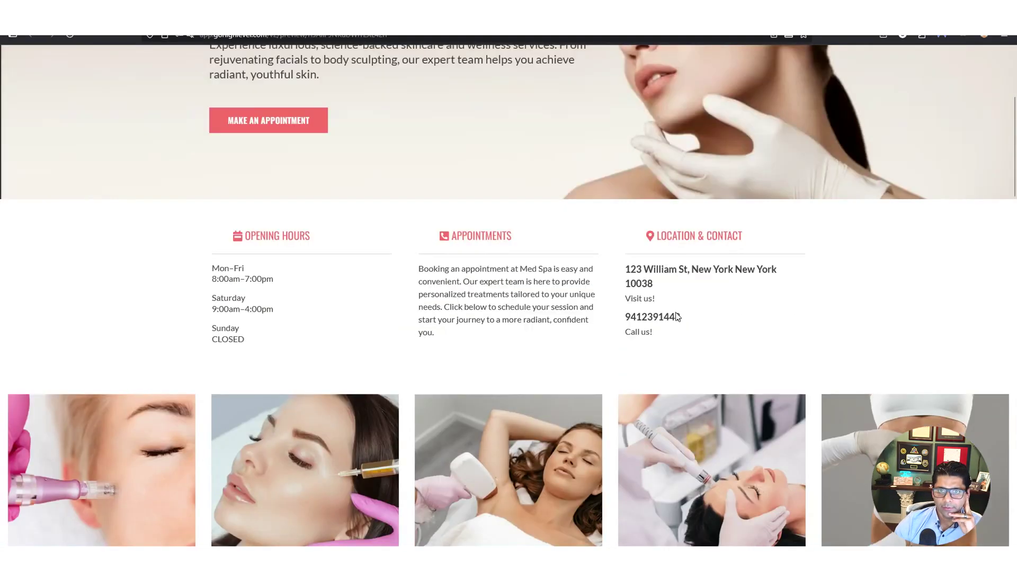
{"action": "triple_click", "coordinate": [639, 275]}
{"action": "left_click", "coordinate": [690, 288]}
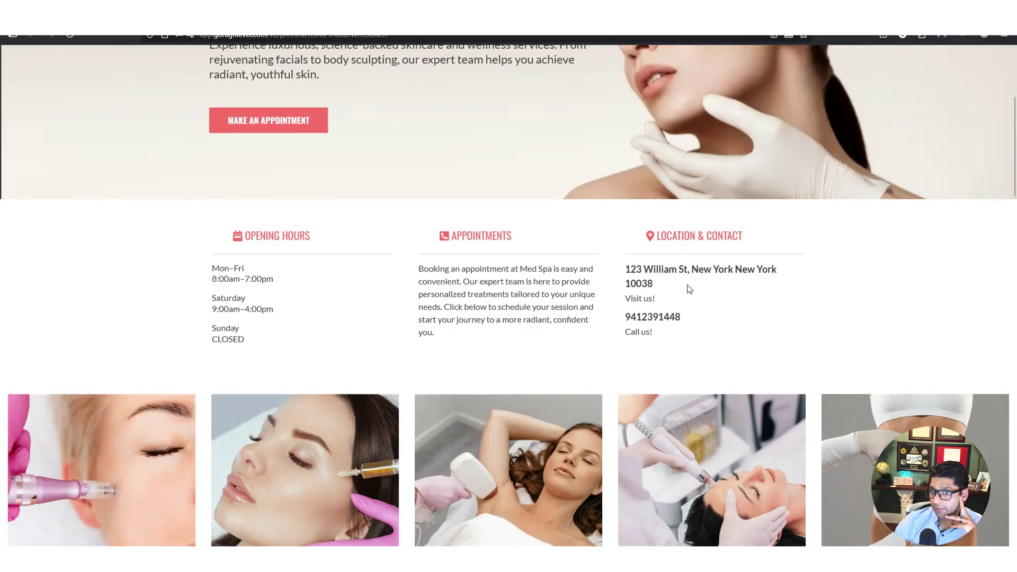
{"action": "double_click", "coordinate": [650, 316]}
{"action": "left_click", "coordinate": [684, 318]}
{"action": "scroll", "coordinate": [705, 312], "scroll_direction": "down", "scroll_amount": 4}
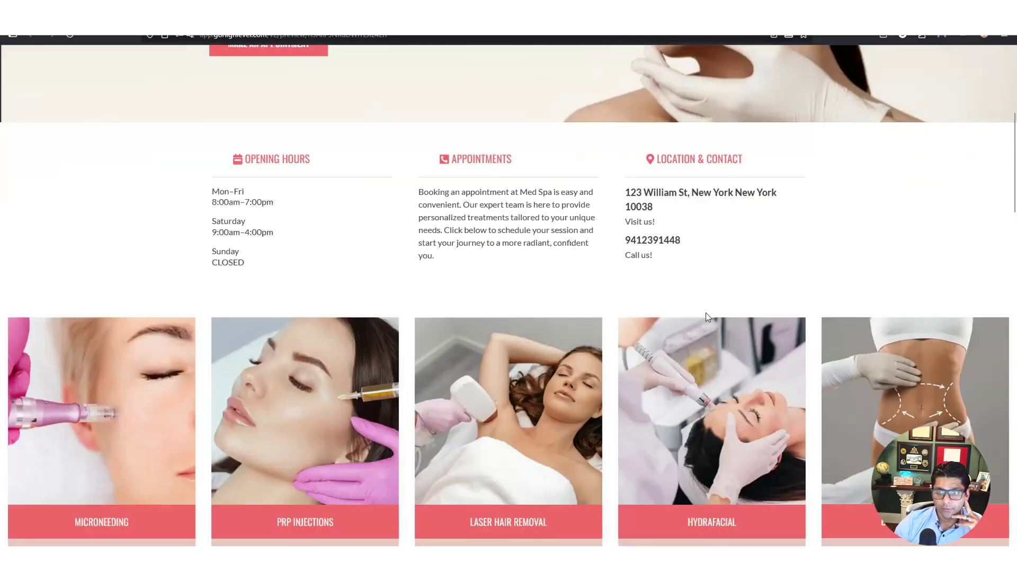
{"action": "scroll", "coordinate": [705, 313], "scroll_direction": "down", "scroll_amount": 1}
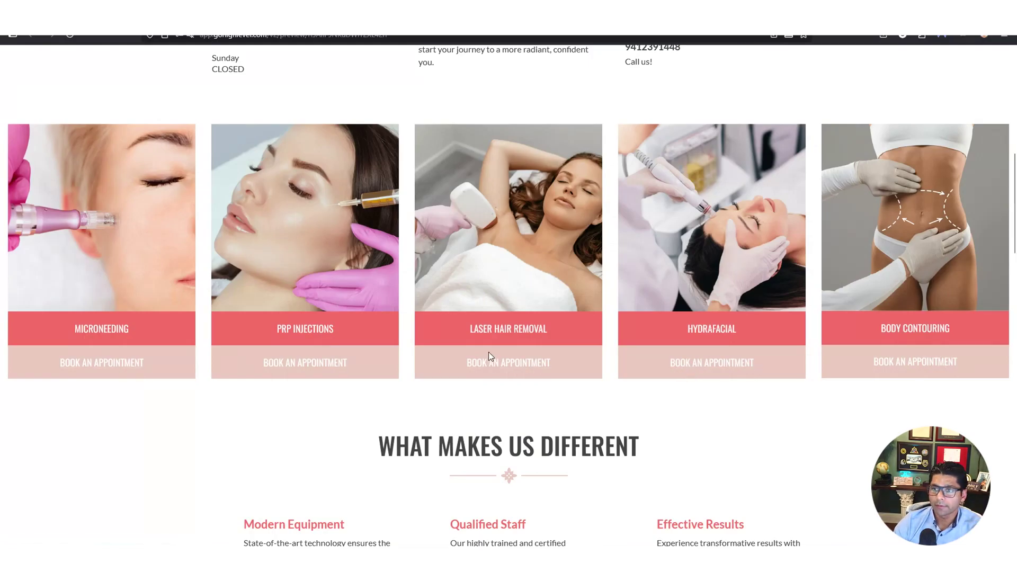
{"action": "scroll", "coordinate": [488, 351], "scroll_direction": "down", "scroll_amount": 4}
{"action": "scroll", "coordinate": [488, 351], "scroll_direction": "down", "scroll_amount": 2}
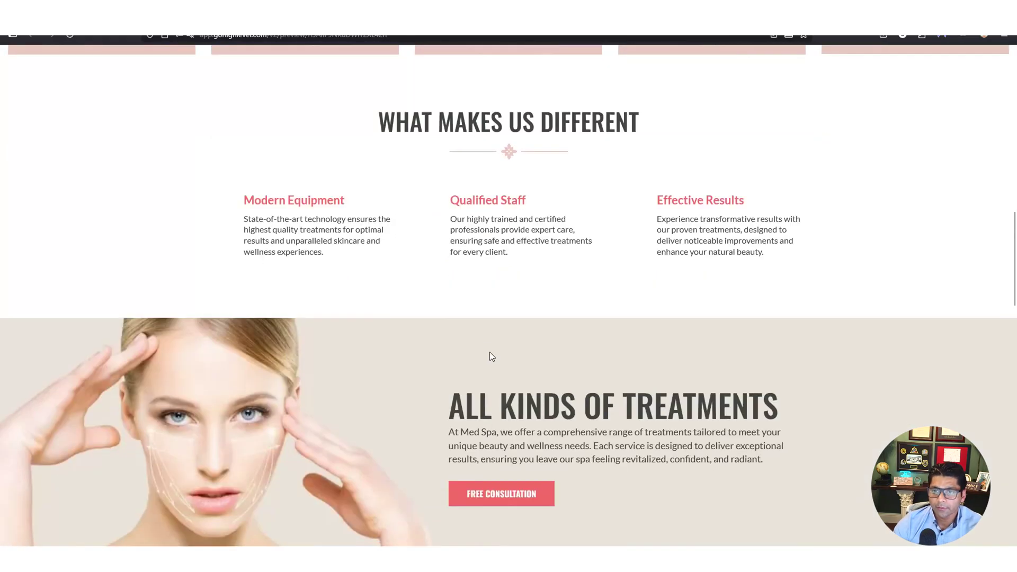
{"action": "scroll", "coordinate": [449, 352], "scroll_direction": "down", "scroll_amount": 4}
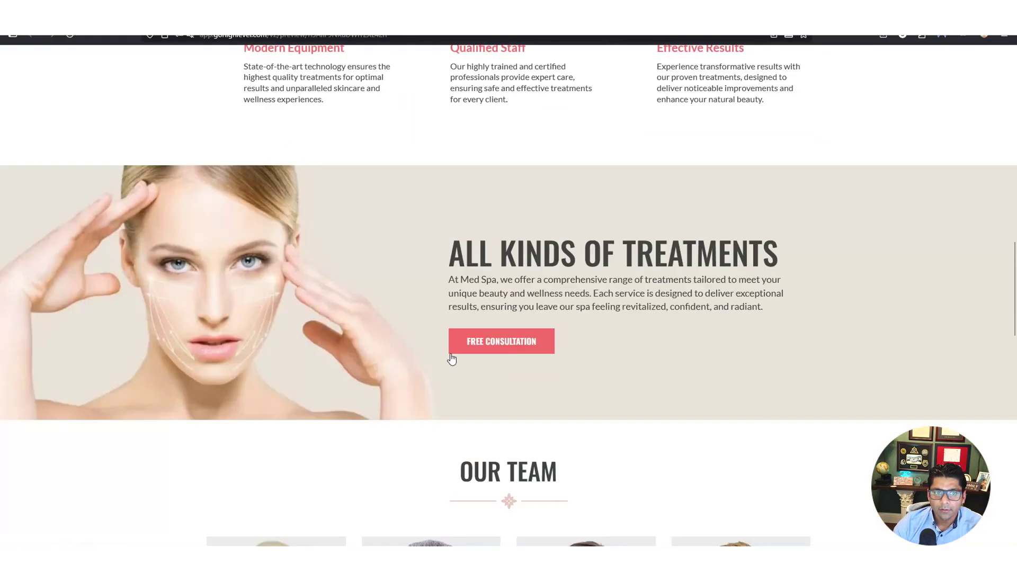
{"action": "scroll", "coordinate": [459, 357], "scroll_direction": "down", "scroll_amount": 3}
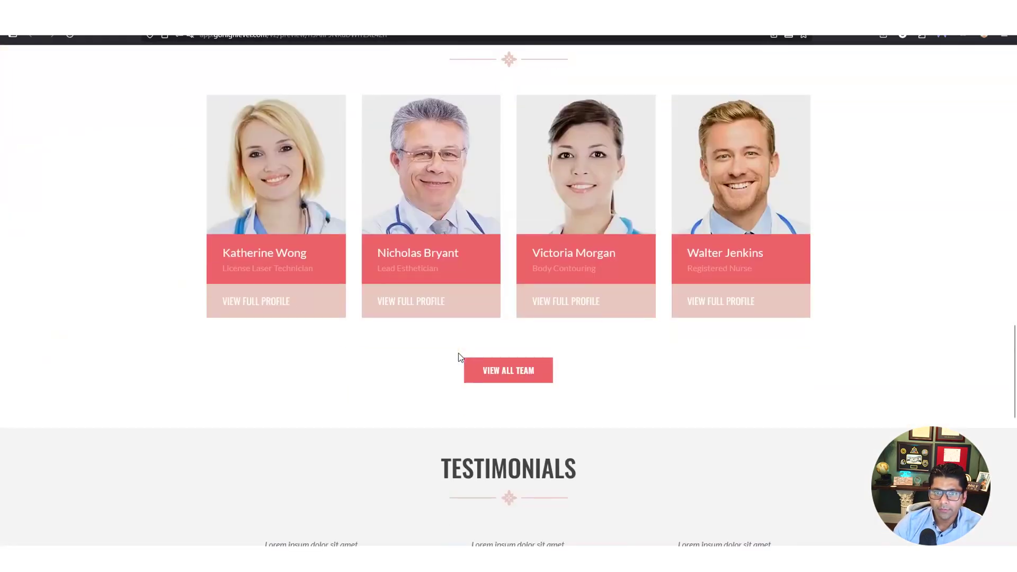
{"action": "scroll", "coordinate": [459, 357], "scroll_direction": "up", "scroll_amount": 2}
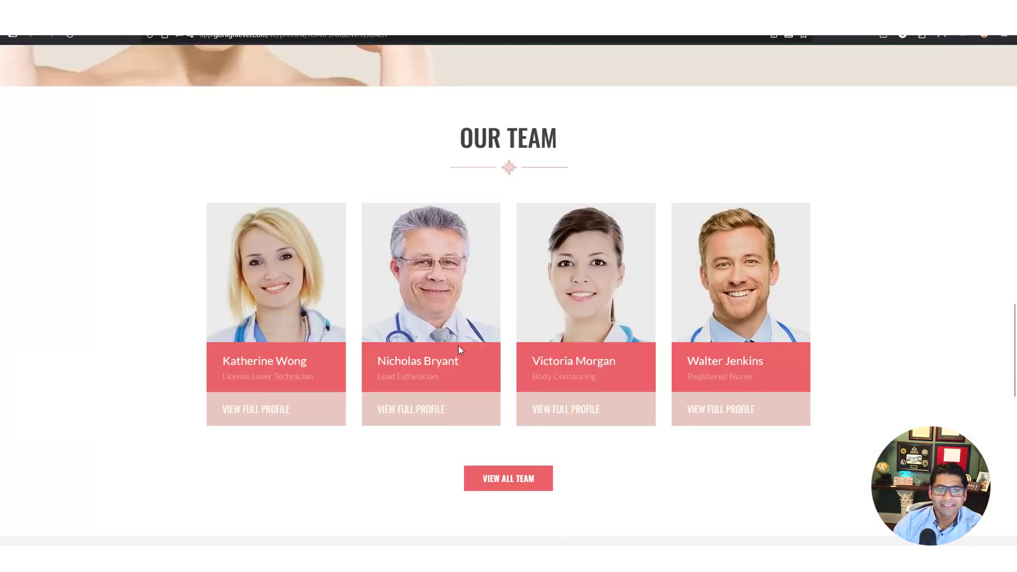
{"action": "scroll", "coordinate": [459, 346], "scroll_direction": "down", "scroll_amount": 5}
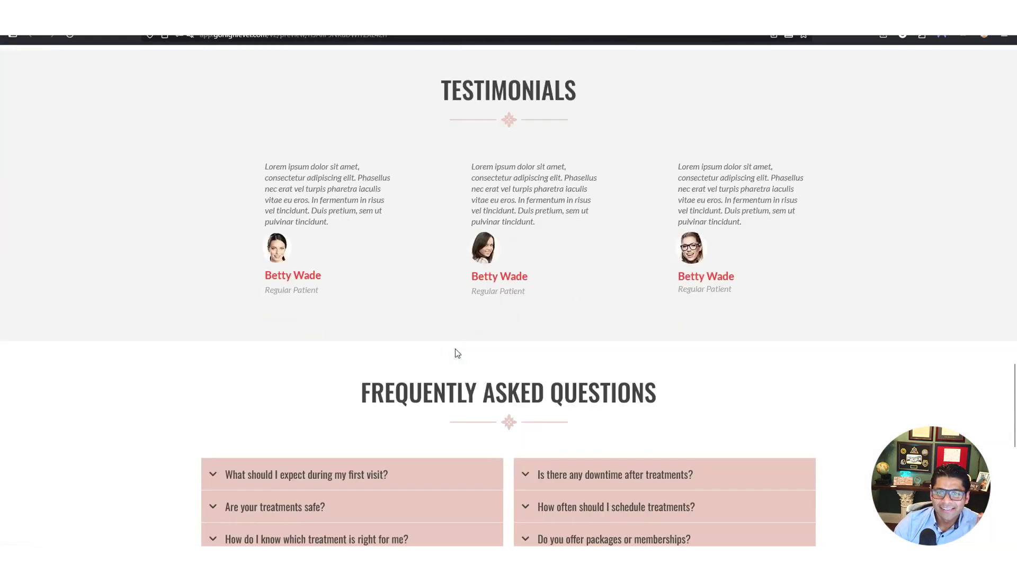
{"action": "scroll", "coordinate": [457, 352], "scroll_direction": "down", "scroll_amount": 3}
{"action": "scroll", "coordinate": [466, 333], "scroll_direction": "up", "scroll_amount": 4}
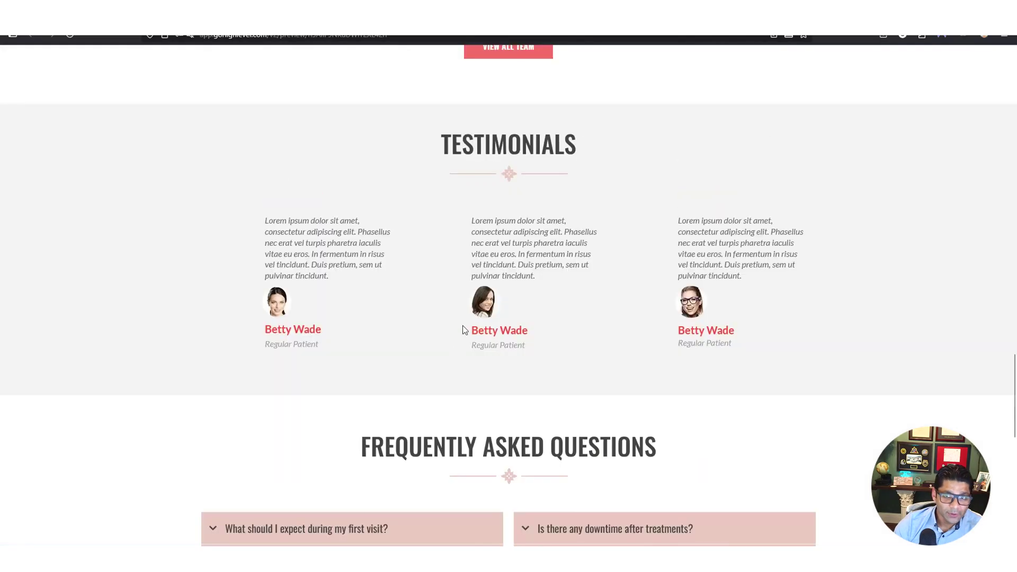
Inspect the placeholder testimonials and first FAQ answer, then return to the Med Spa page list
{"action": "left_click_drag", "start_coordinate": [472, 221], "coordinate": [527, 222]}
{"action": "left_click", "coordinate": [521, 247]}
{"action": "scroll", "coordinate": [534, 333], "scroll_direction": "down", "scroll_amount": 5}
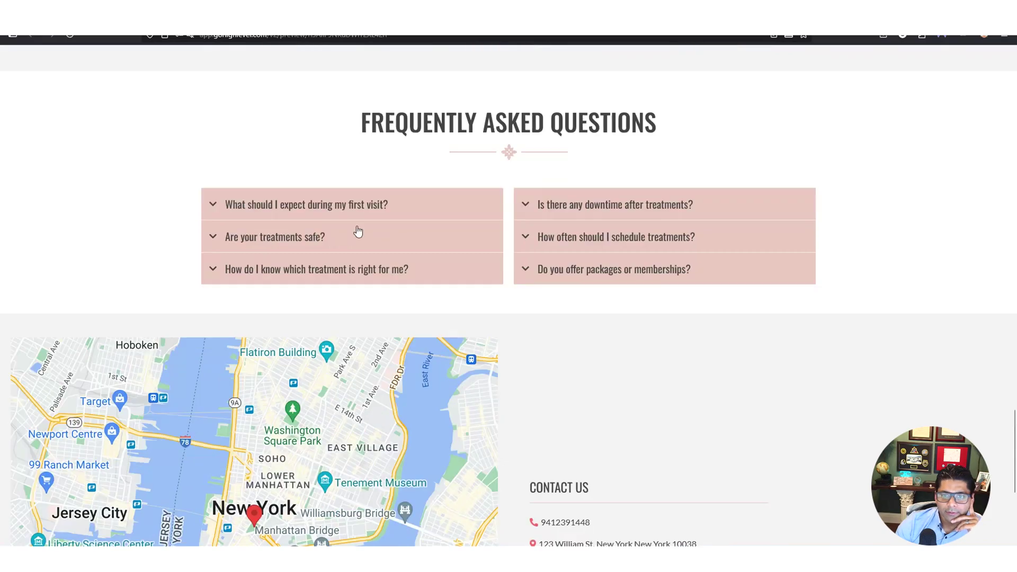
{"action": "left_click", "coordinate": [358, 206]}
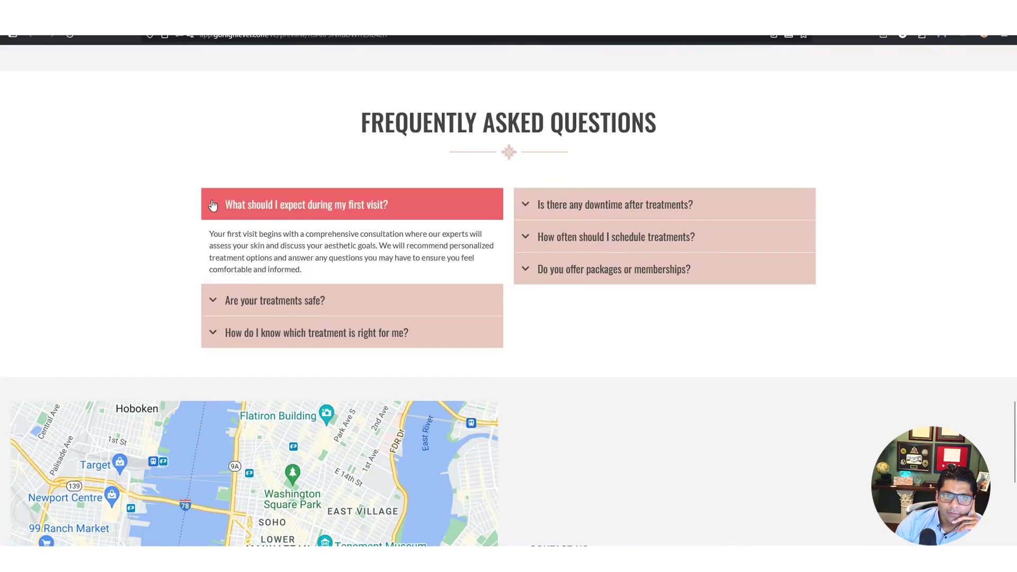
{"action": "left_click", "coordinate": [358, 205]}
{"action": "scroll", "coordinate": [752, 338], "scroll_direction": "down", "scroll_amount": 4}
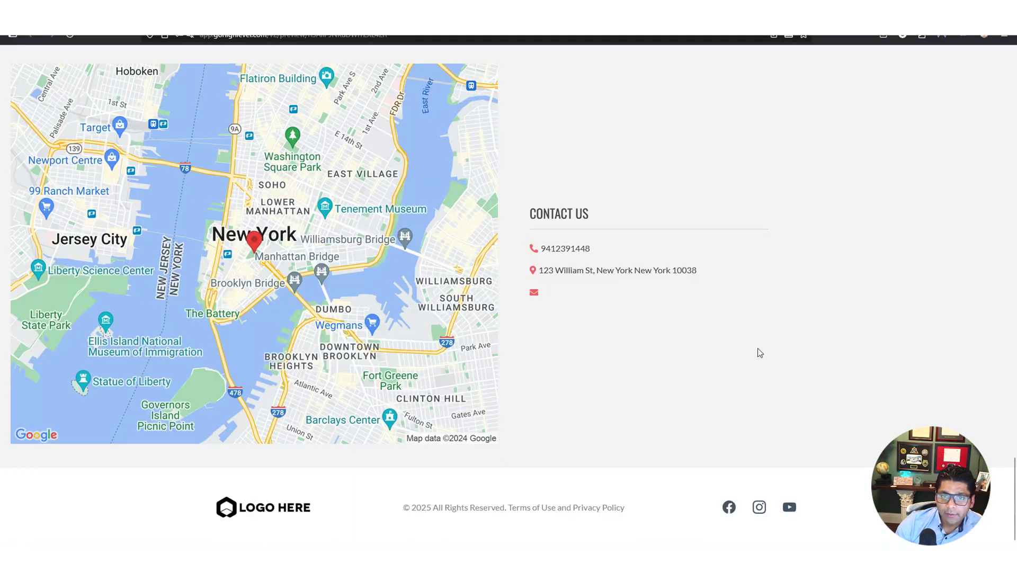
{"action": "scroll", "coordinate": [758, 347], "scroll_direction": "up", "scroll_amount": 9}
{"action": "scroll", "coordinate": [786, 343], "scroll_direction": "up", "scroll_amount": 7}
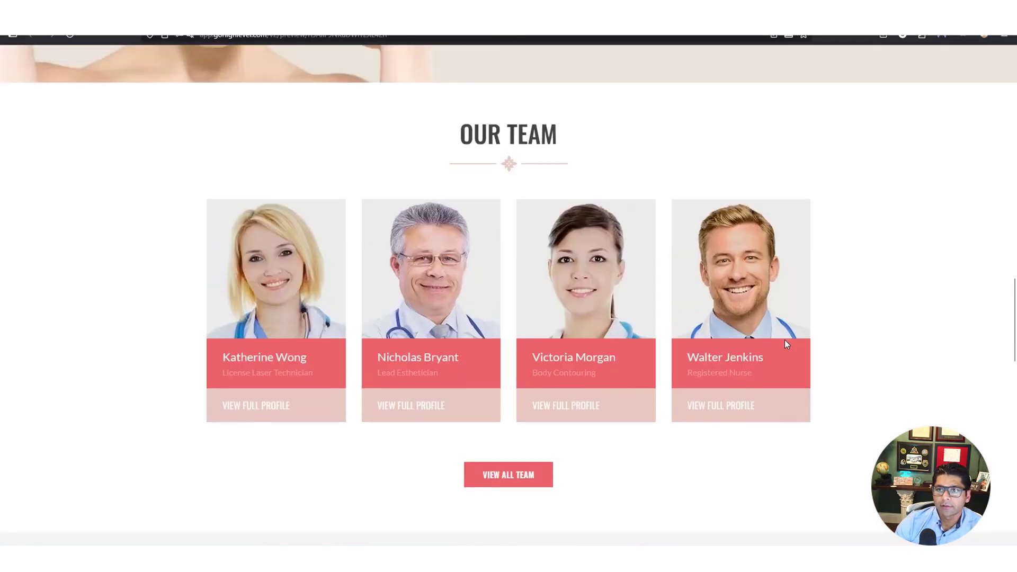
{"action": "scroll", "coordinate": [785, 344], "scroll_direction": "up", "scroll_amount": 13}
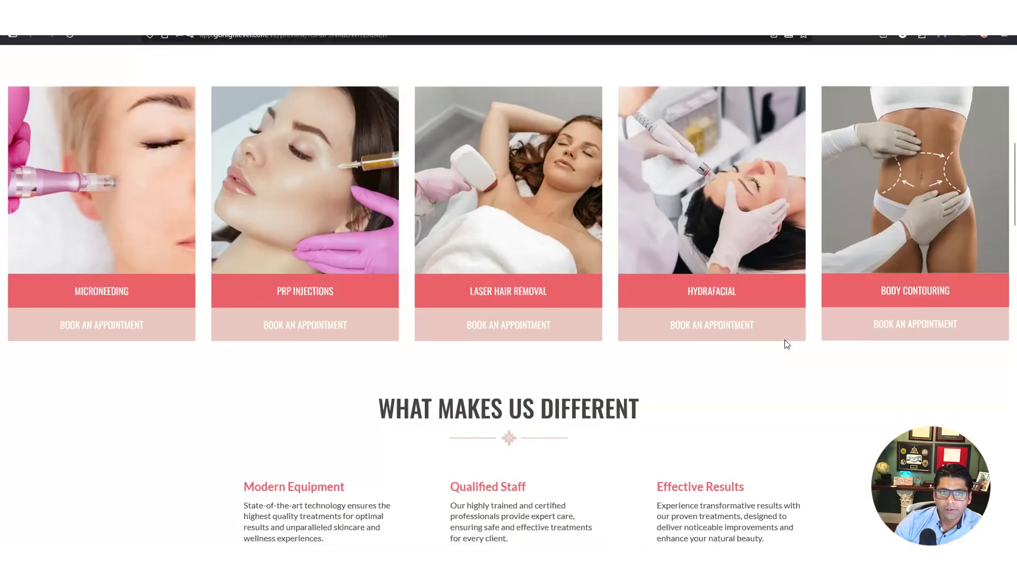
{"action": "scroll", "coordinate": [785, 344], "scroll_direction": "up", "scroll_amount": 8}
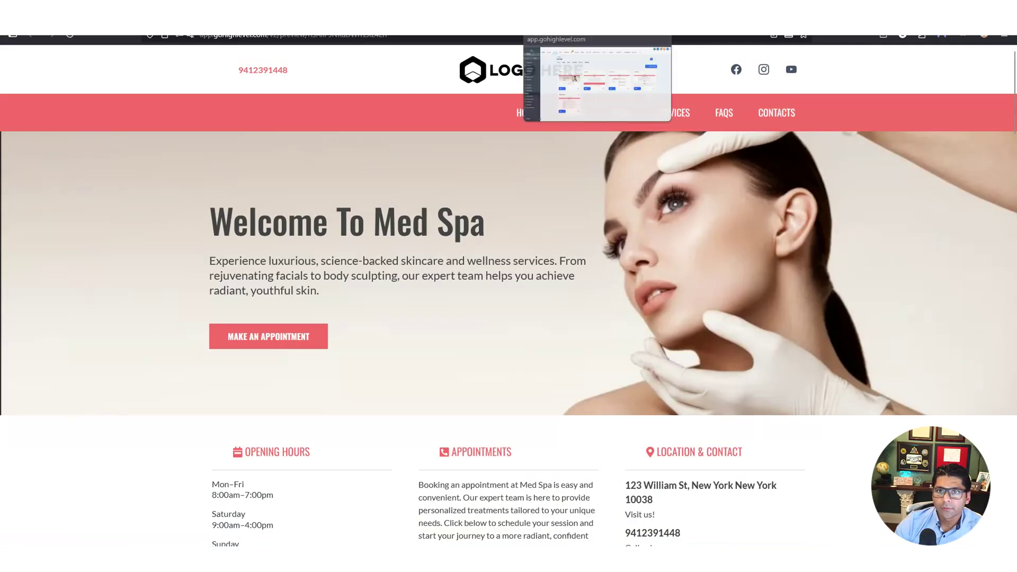
{"action": "left_click", "coordinate": [583, 19]}
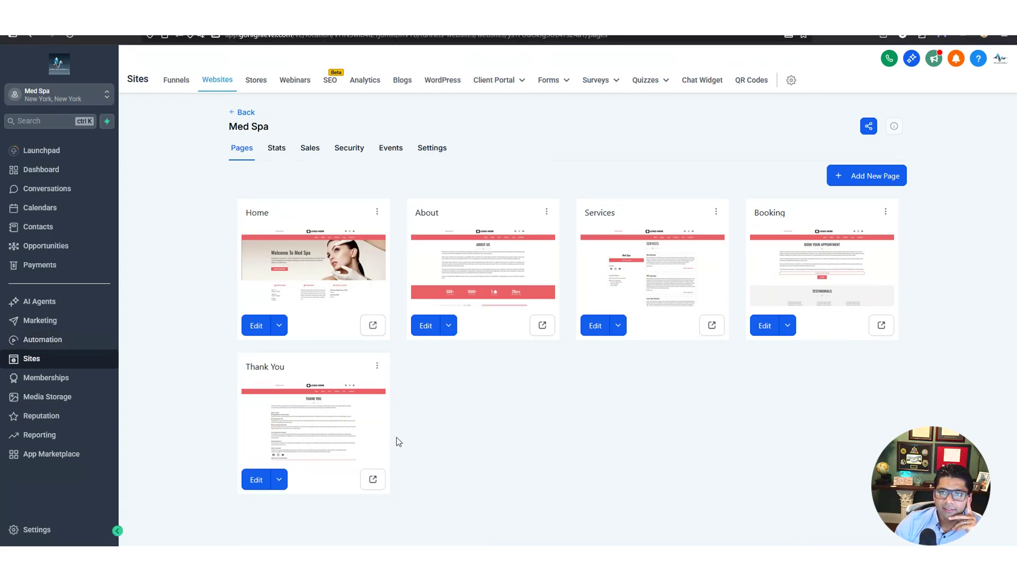
Open the Med Spa Home page in the builder, select the Welcome To headline, and scroll to the service cards
{"action": "left_click", "coordinate": [256, 327]}
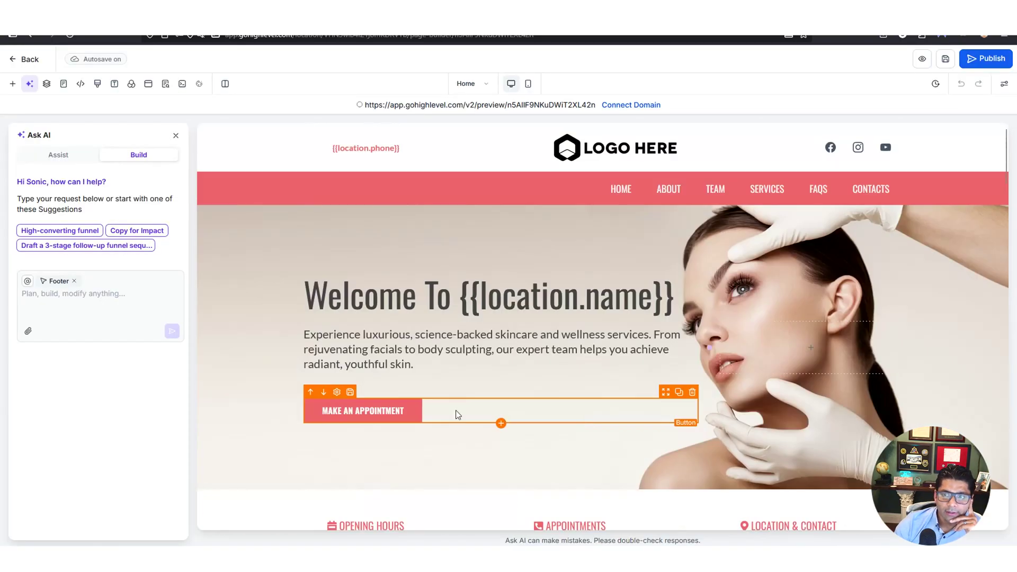
{"action": "left_click", "coordinate": [64, 309]}
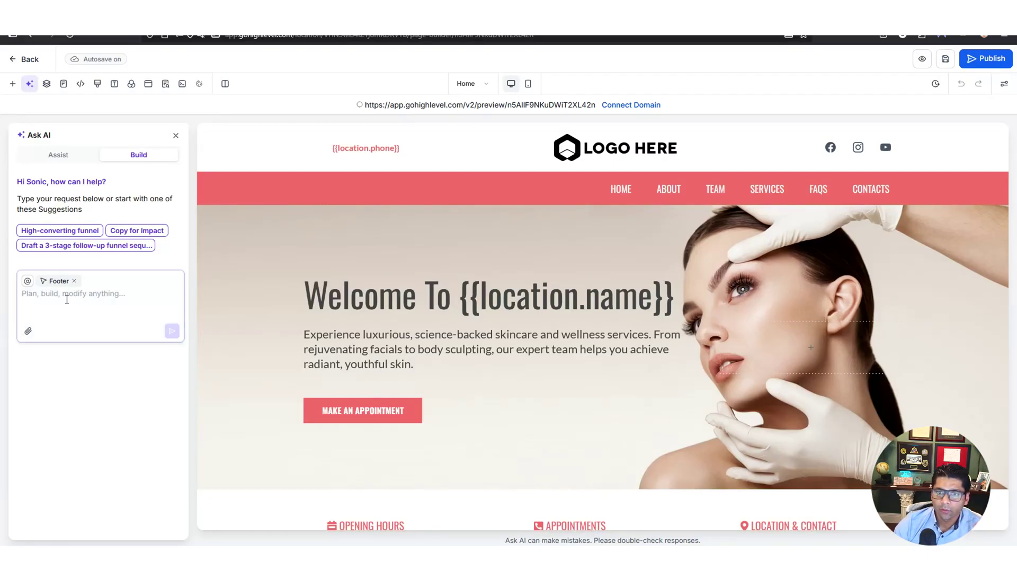
{"action": "left_click", "coordinate": [451, 279]}
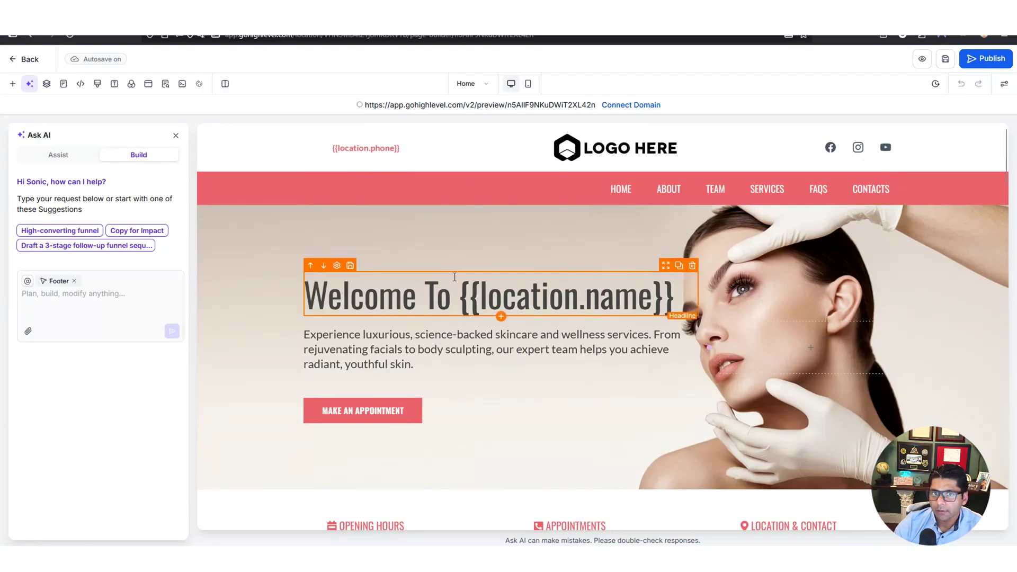
{"action": "scroll", "coordinate": [530, 321], "scroll_direction": "down", "scroll_amount": 4}
{"action": "scroll", "coordinate": [532, 323], "scroll_direction": "down", "scroll_amount": 3}
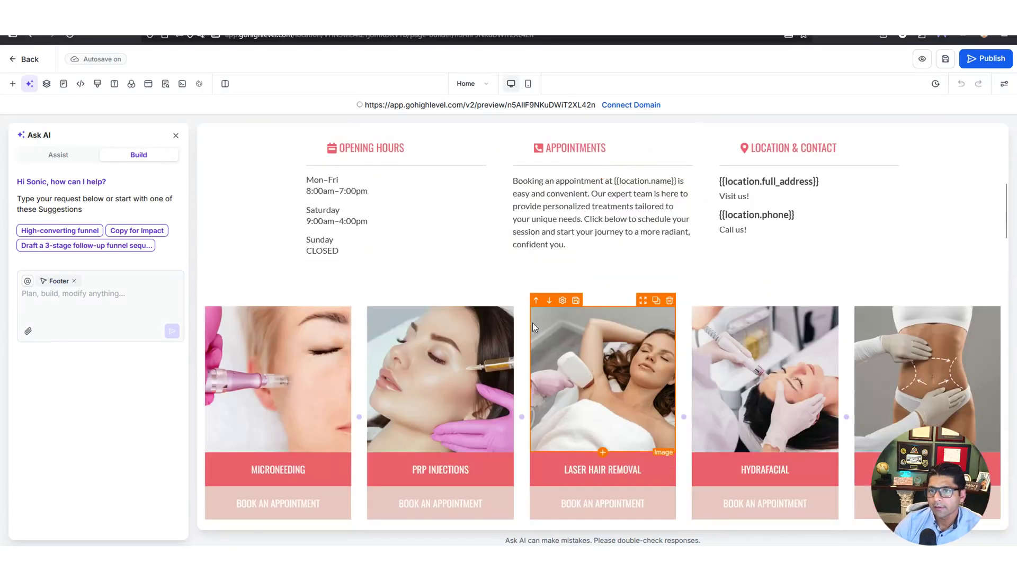
{"action": "scroll", "coordinate": [532, 322], "scroll_direction": "down", "scroll_amount": 3}
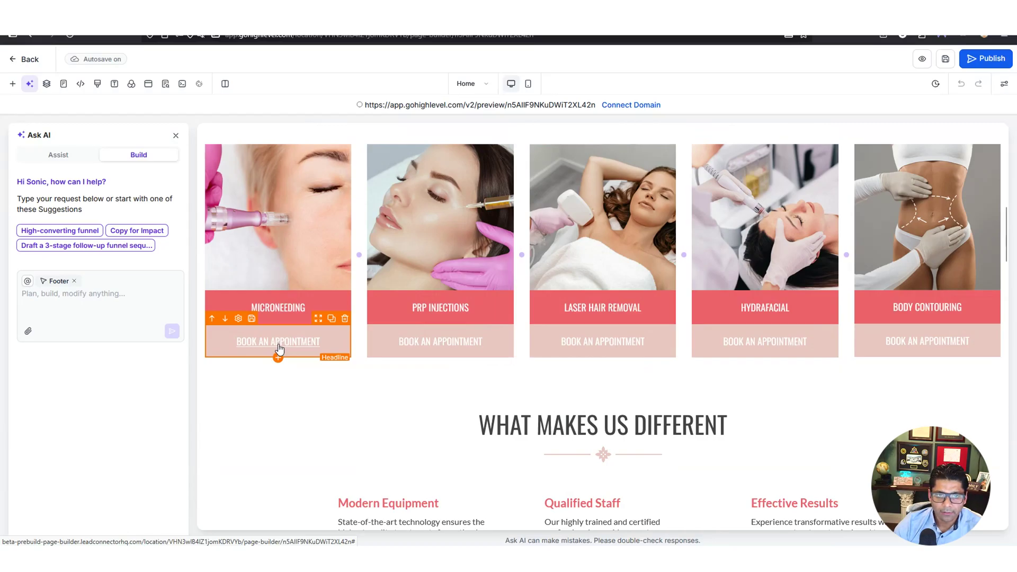
Start a link on the Microneedling card's Book An Appointment text and delete the placeholder '#' address
{"action": "double_click", "coordinate": [279, 349]}
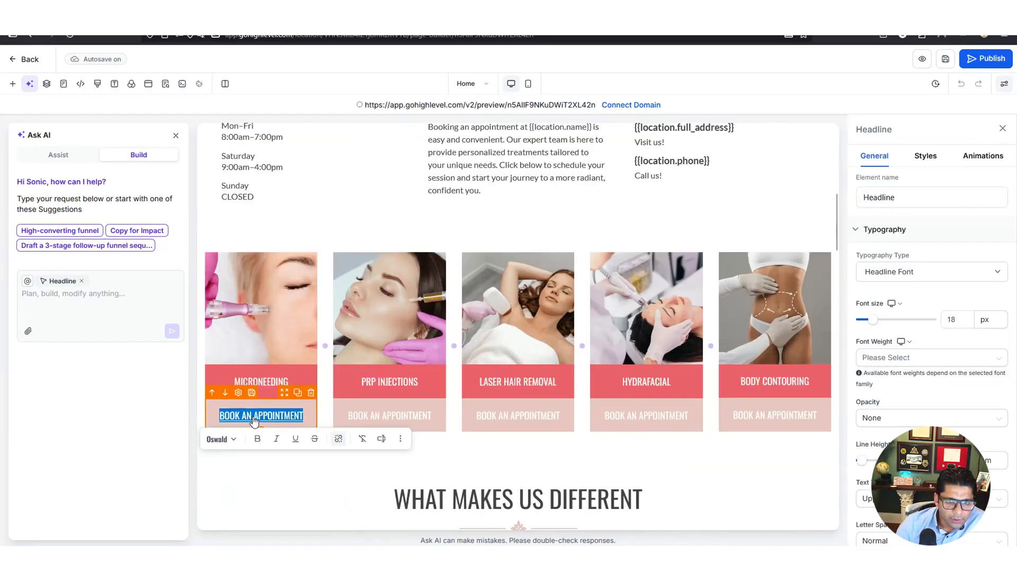
{"action": "left_click", "coordinate": [339, 439]}
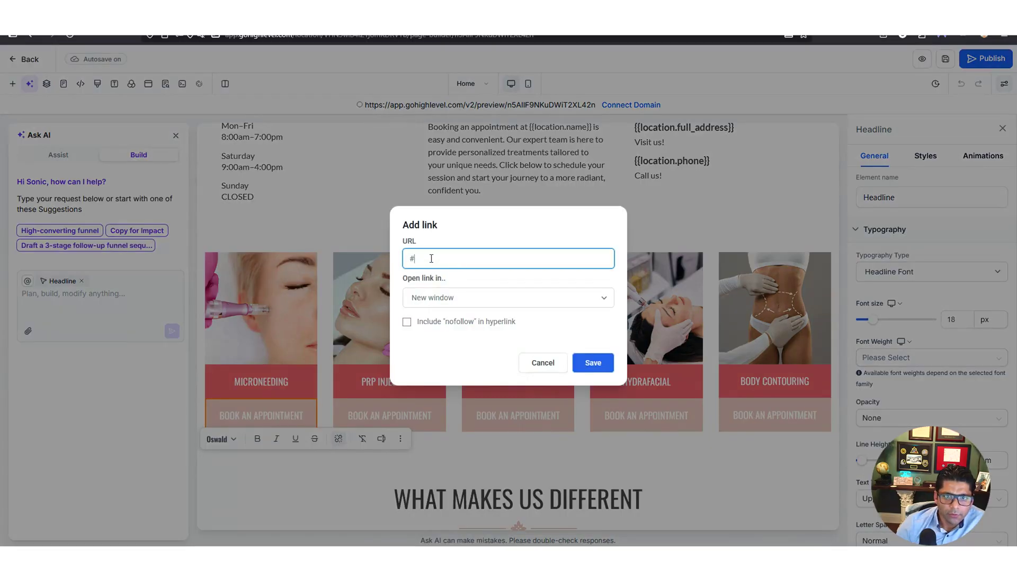
{"action": "key", "text": "BackSpace"}
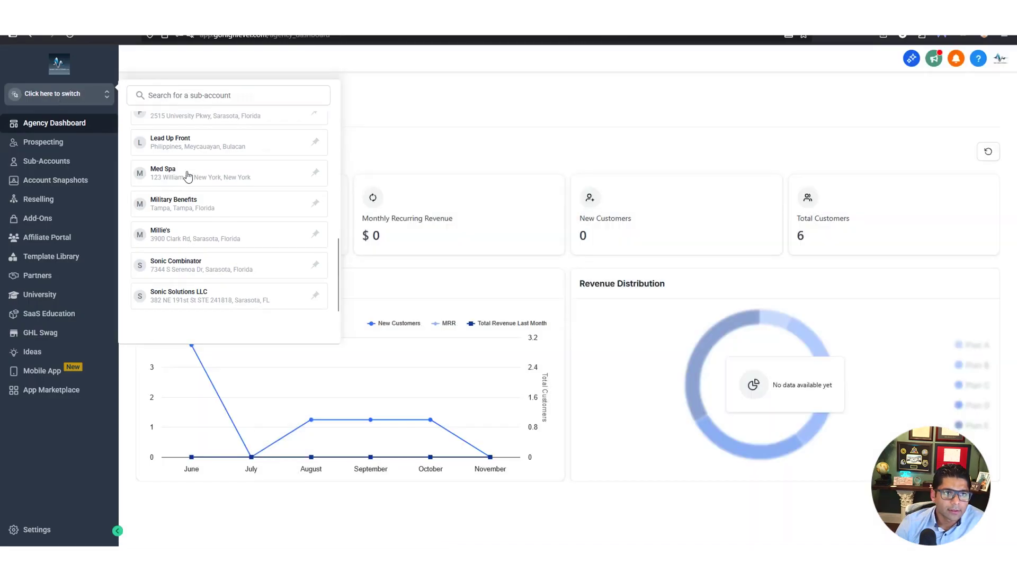
Switch to the Med Spa sub-account and copy the Med Spa Appointment Calendar's scheduling link from Settings > Calendars
{"action": "left_click", "coordinate": [188, 176]}
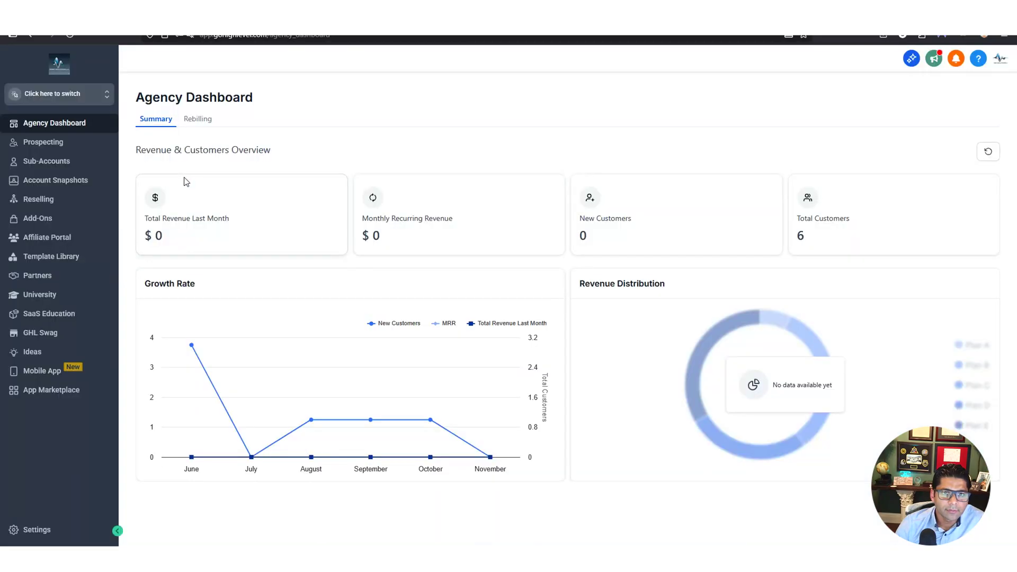
{"action": "left_click", "coordinate": [39, 530]}
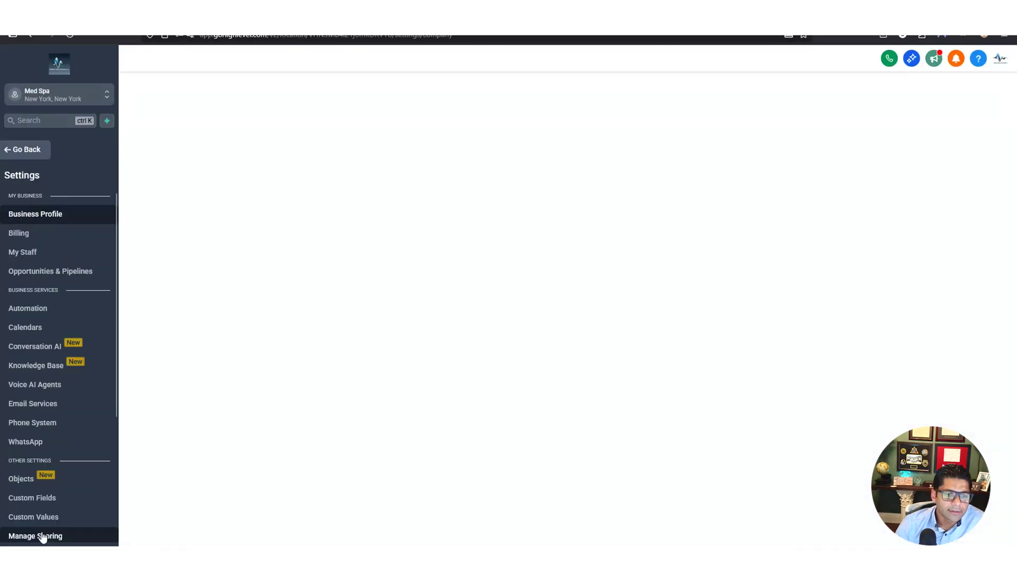
{"action": "left_click", "coordinate": [36, 331]}
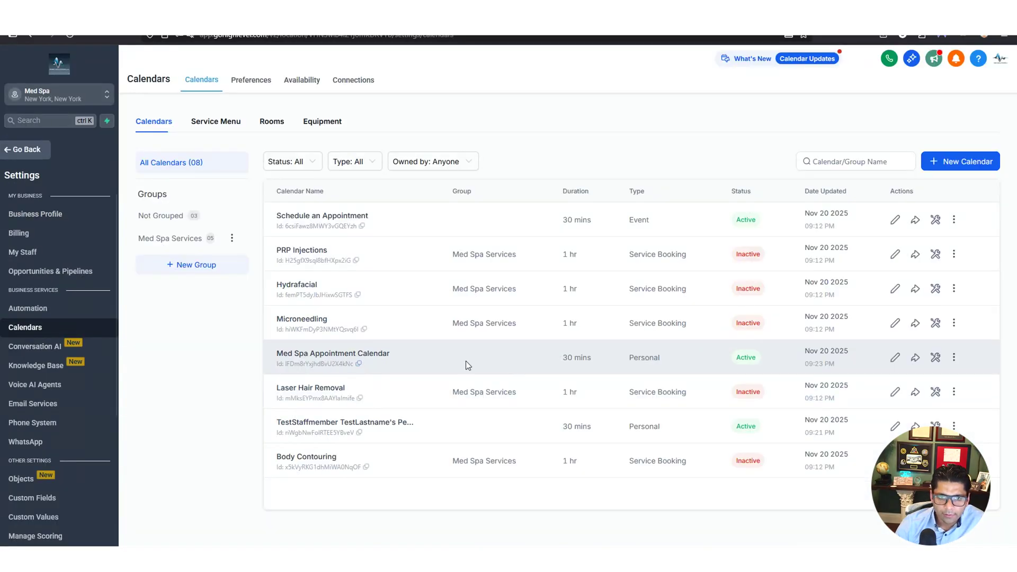
{"action": "left_click", "coordinate": [915, 357]}
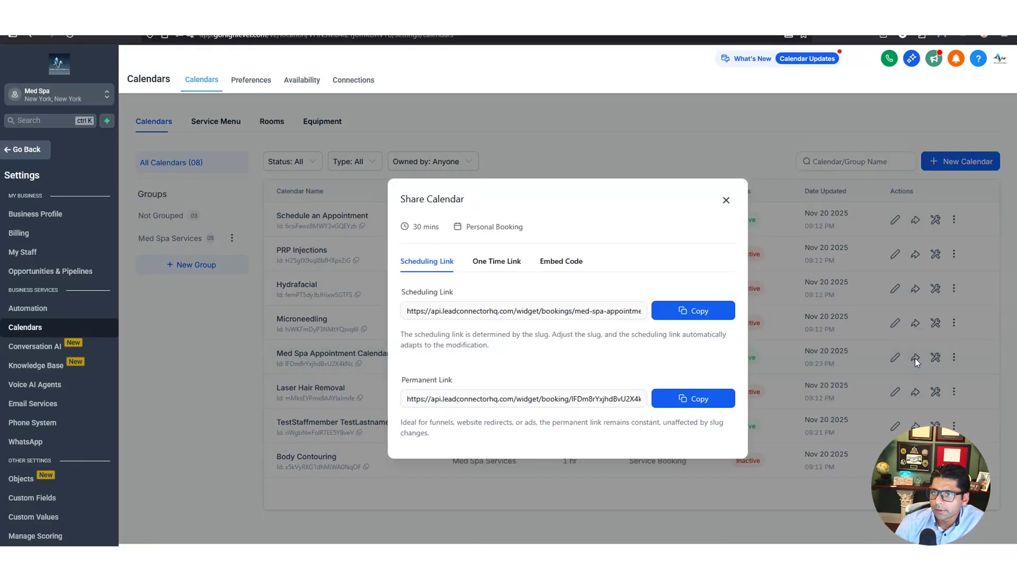
{"action": "left_click", "coordinate": [697, 313]}
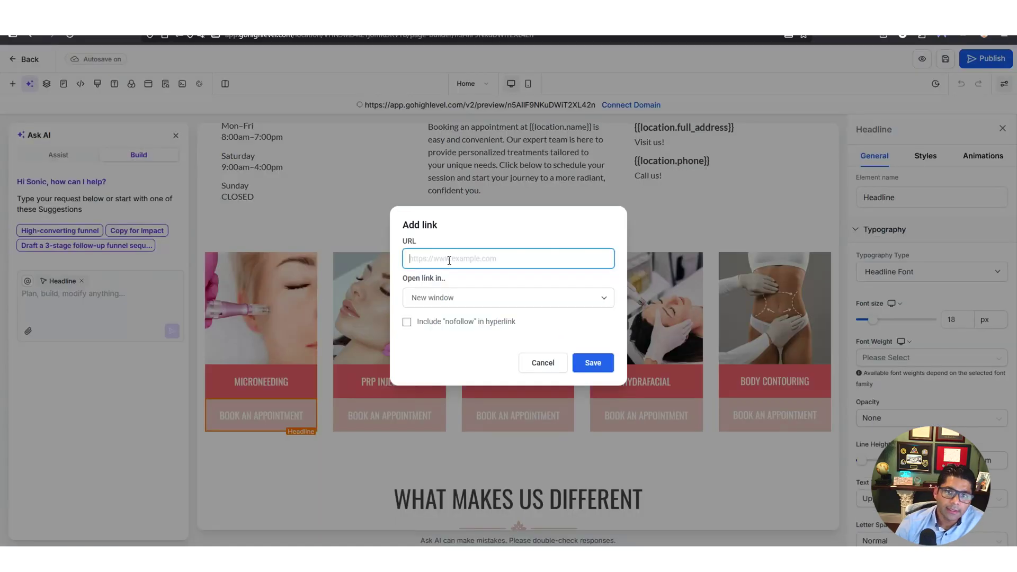
Link the Microneedling Book An Appointment text to the pasted scheduling link, opening in the current window
{"action": "left_click", "coordinate": [445, 259]}
{"action": "key", "text": "ctrl+v"}
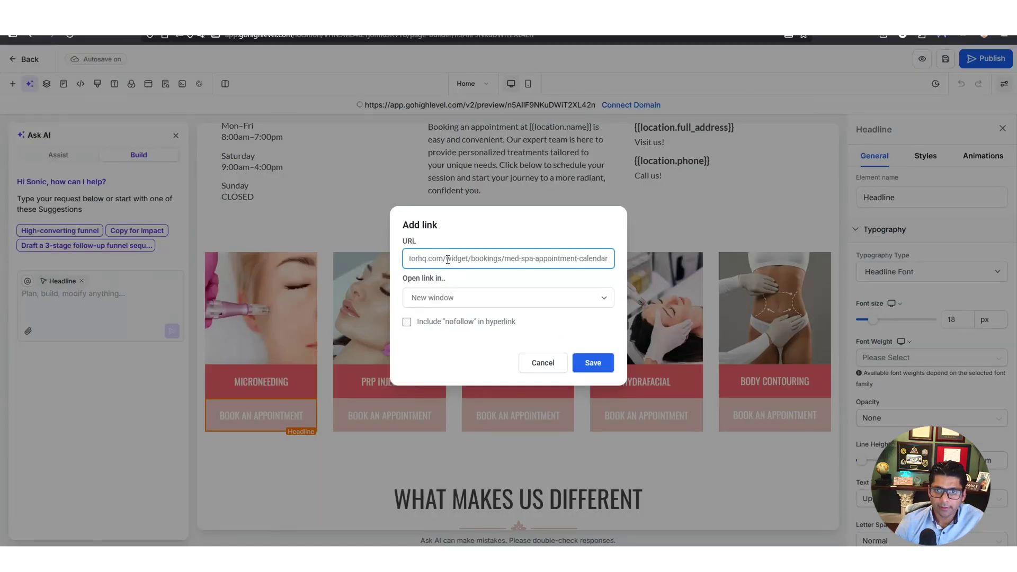
{"action": "left_click", "coordinate": [477, 298]}
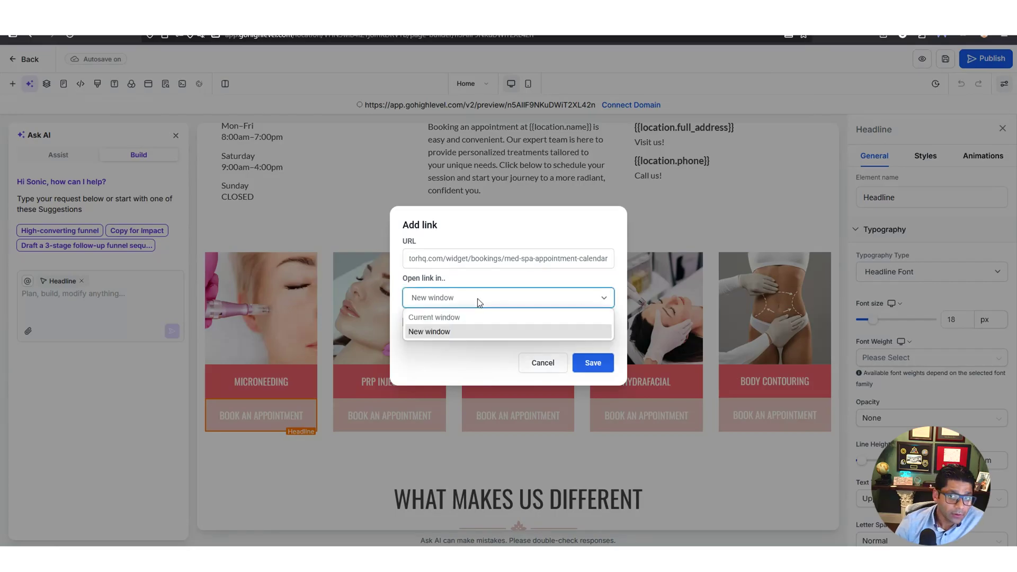
{"action": "left_click", "coordinate": [467, 318]}
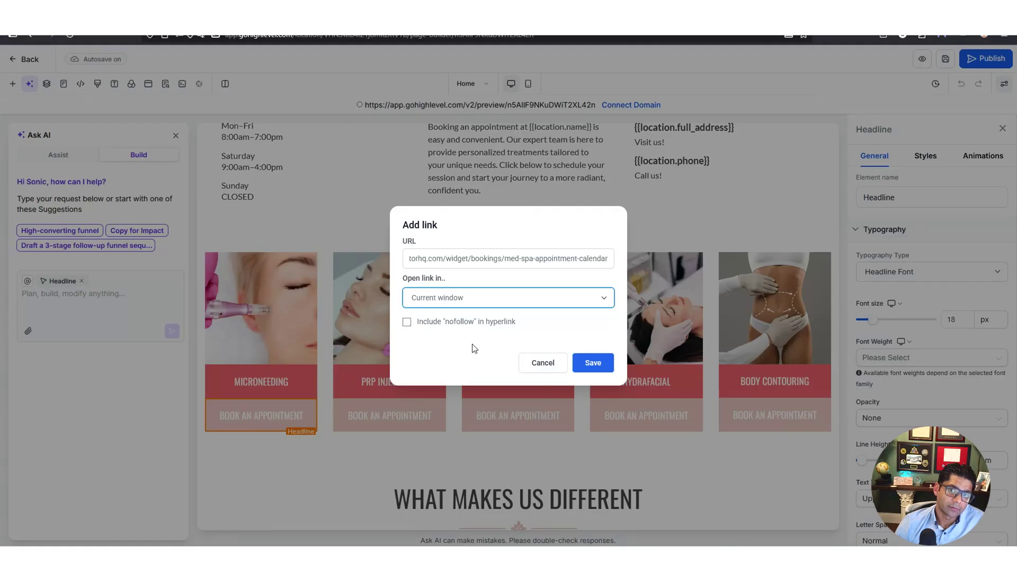
{"action": "left_click", "coordinate": [591, 364]}
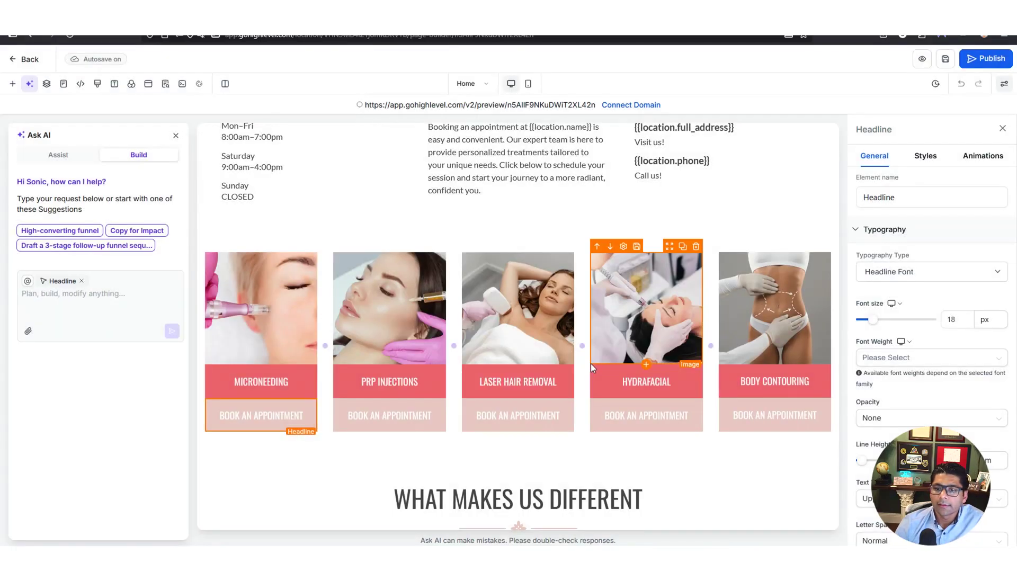
Link the PRP Injections button text to the booking calendar, opening in the current window
{"action": "double_click", "coordinate": [404, 420]}
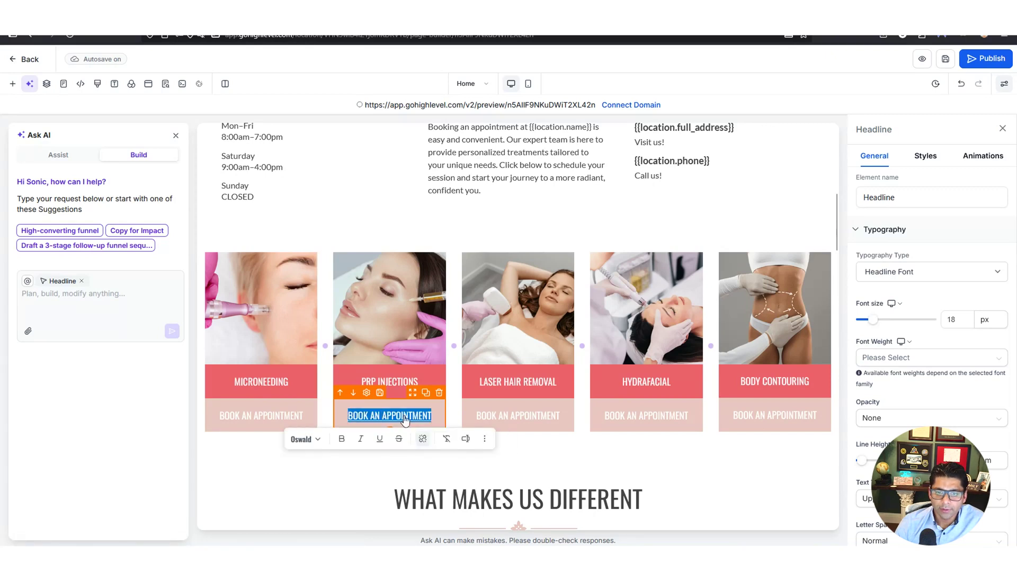
{"action": "left_click", "coordinate": [422, 438]}
{"action": "key", "text": "ctrl+v"}
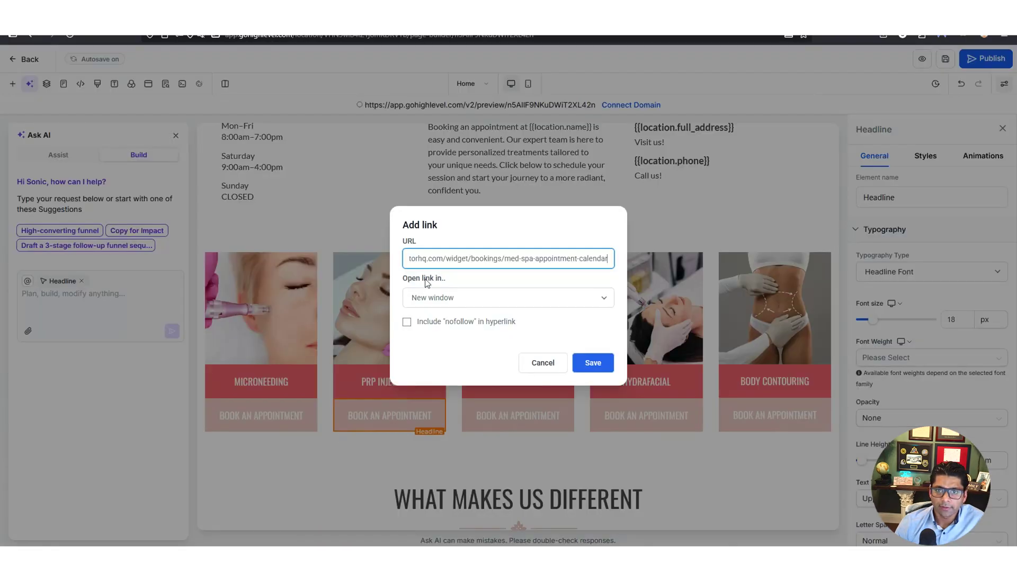
{"action": "left_click", "coordinate": [427, 297]}
{"action": "left_click", "coordinate": [434, 319]}
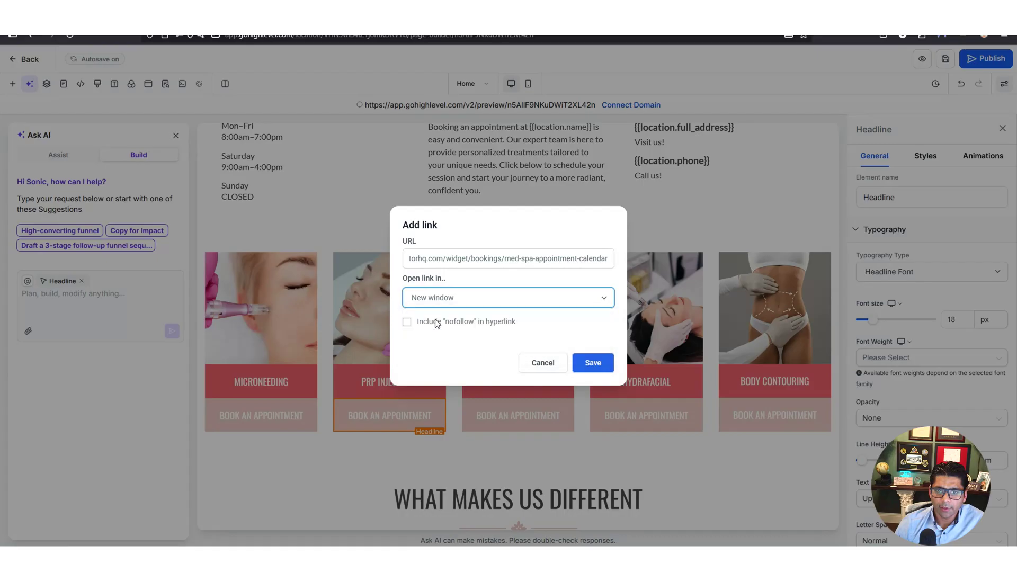
{"action": "left_click", "coordinate": [593, 362]}
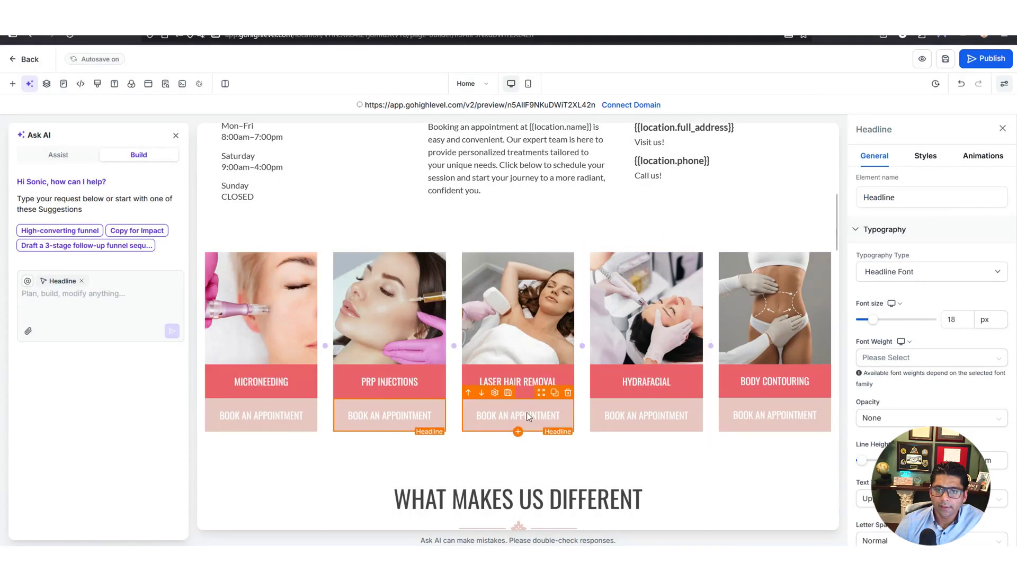
Select the Laser Hair Removal button text and save the page
{"action": "left_click", "coordinate": [520, 424]}
{"action": "double_click", "coordinate": [520, 416]}
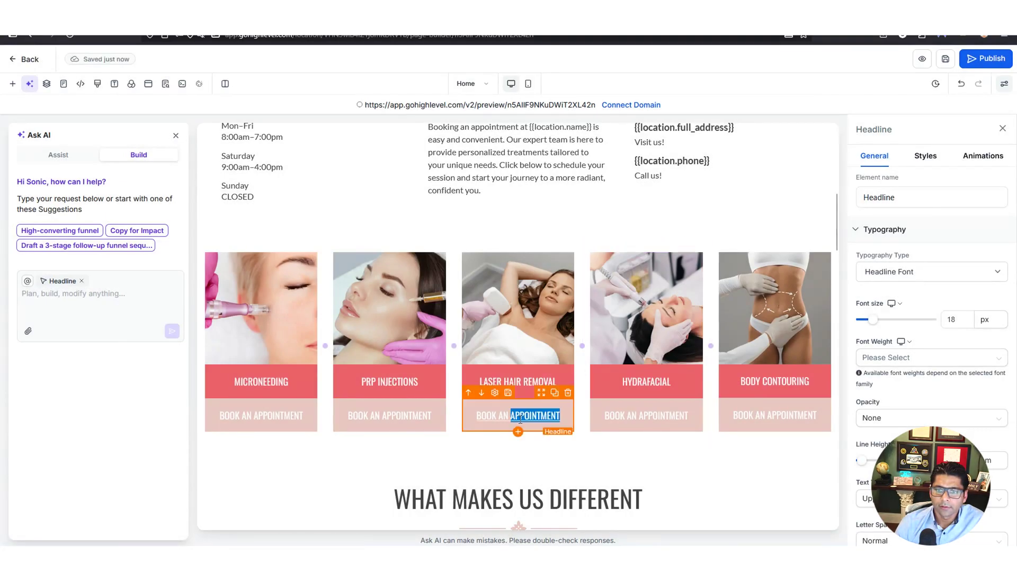
{"action": "key", "text": "ctrl+a"}
{"action": "left_click", "coordinate": [946, 60]}
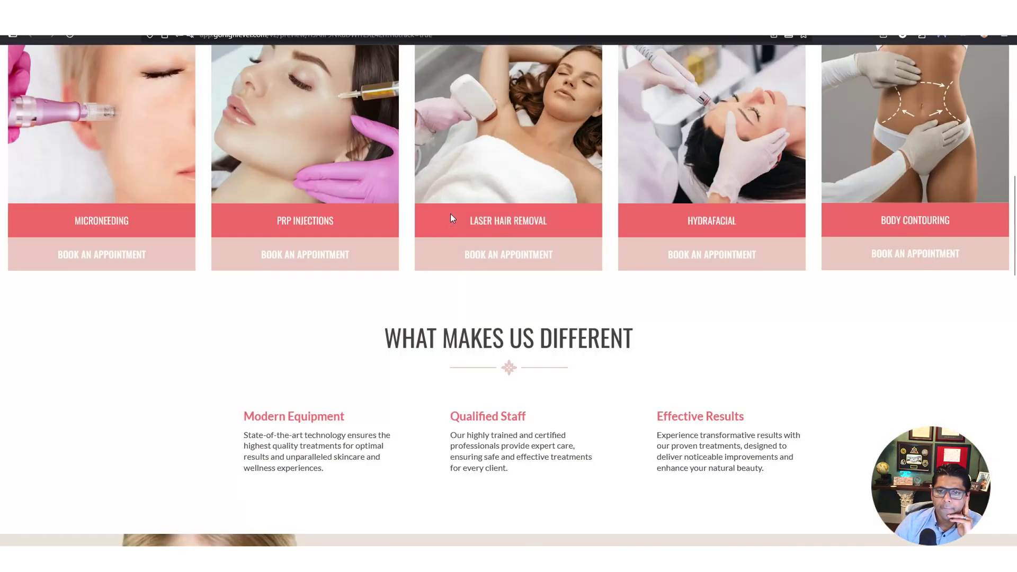
In the preview, test that the Microneeding and Body Contouring Book an Appointment buttons open the calendar
{"action": "scroll", "coordinate": [450, 214], "scroll_direction": "up", "scroll_amount": 3}
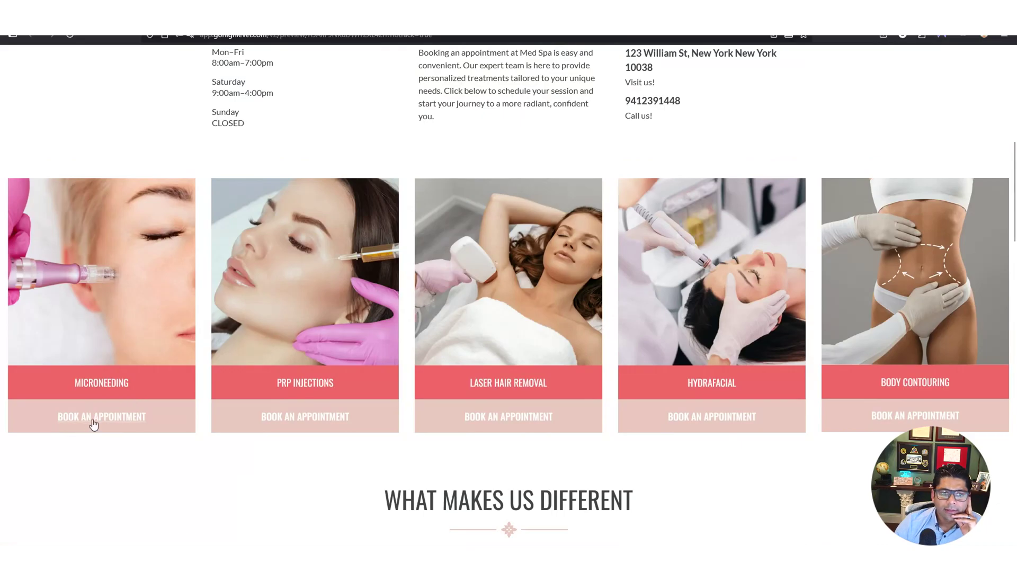
{"action": "left_click", "coordinate": [94, 423]}
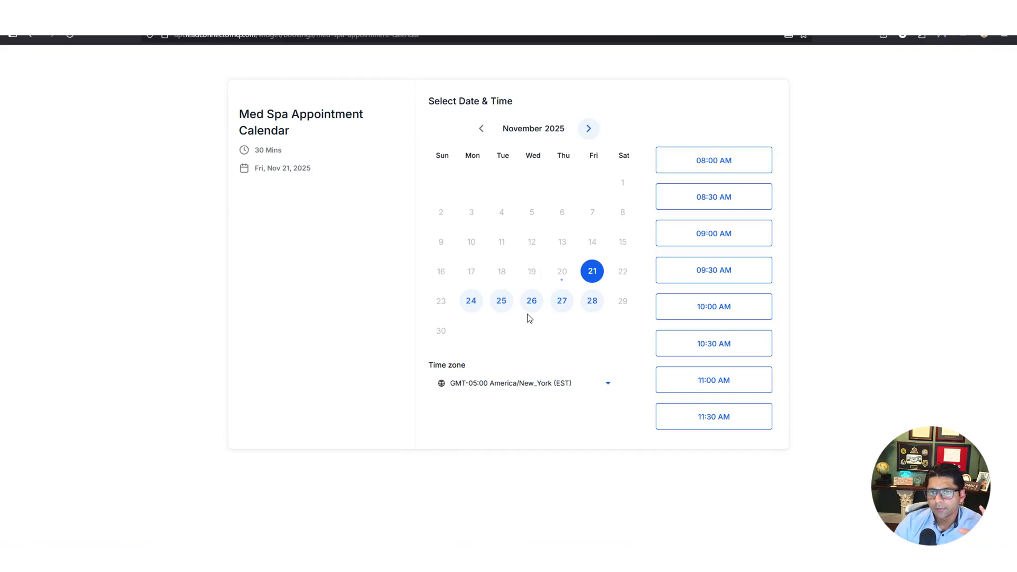
{"action": "left_click", "coordinate": [30, 36]}
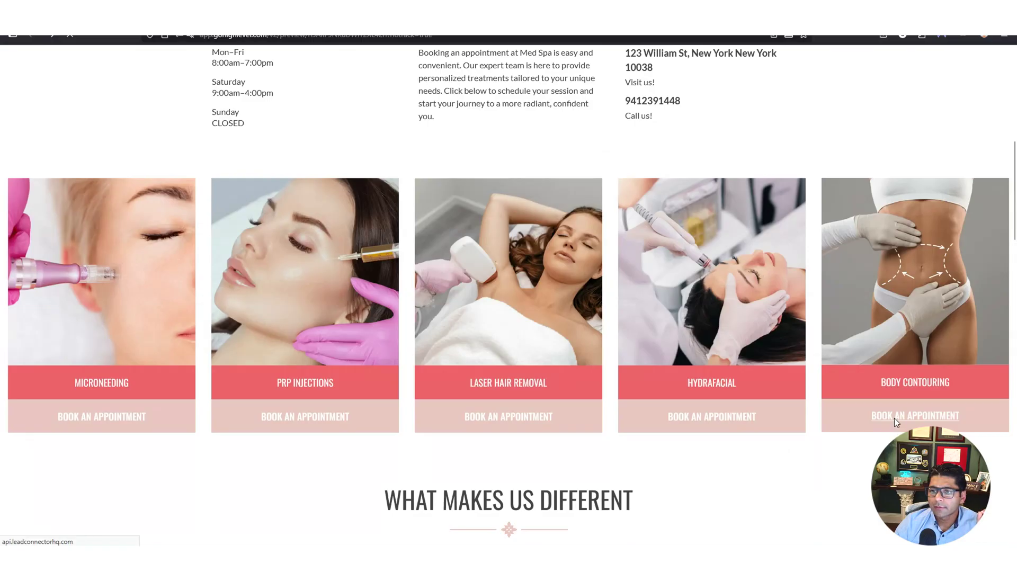
{"action": "left_click", "coordinate": [894, 419]}
{"action": "left_click", "coordinate": [32, 38]}
Unlink the Laser Hair Removal button text, relink it to the pasted booking calendar address, and save the page
{"action": "left_click", "coordinate": [33, 38]}
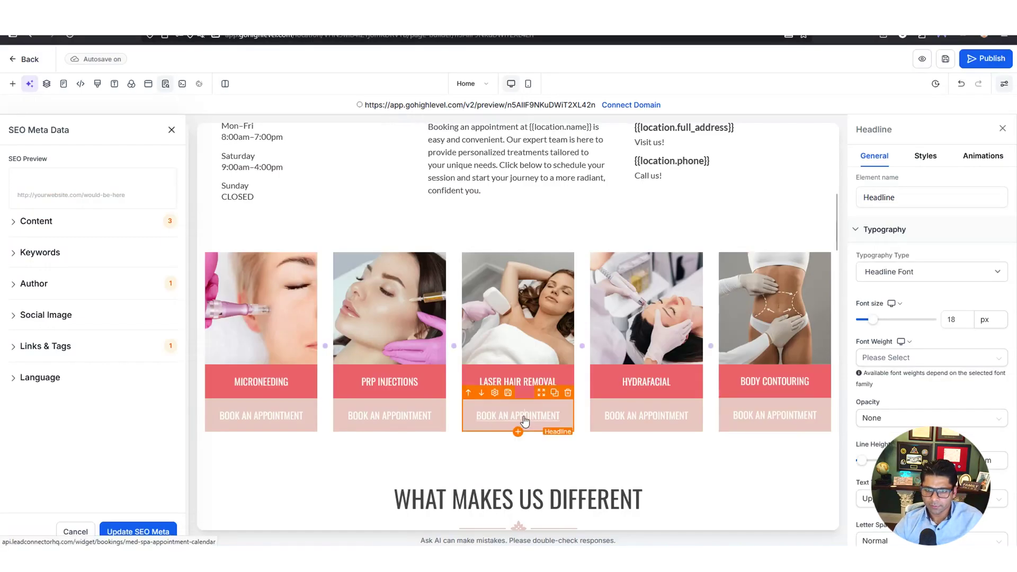
{"action": "triple_click", "coordinate": [524, 420]}
{"action": "left_click", "coordinate": [570, 440]}
{"action": "left_click", "coordinate": [568, 438]}
{"action": "triple_click", "coordinate": [487, 257]}
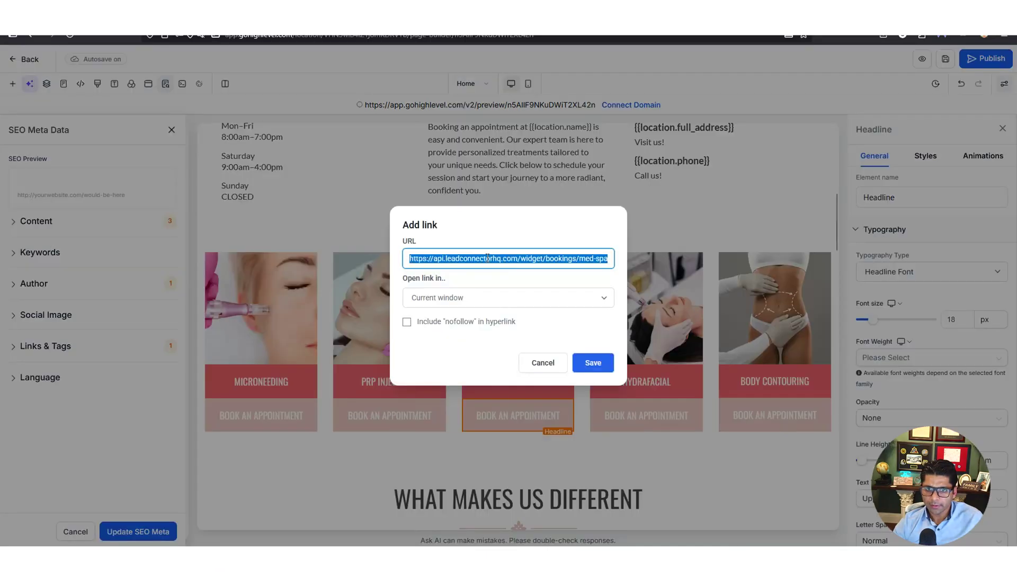
{"action": "key", "text": "ctrl+v"}
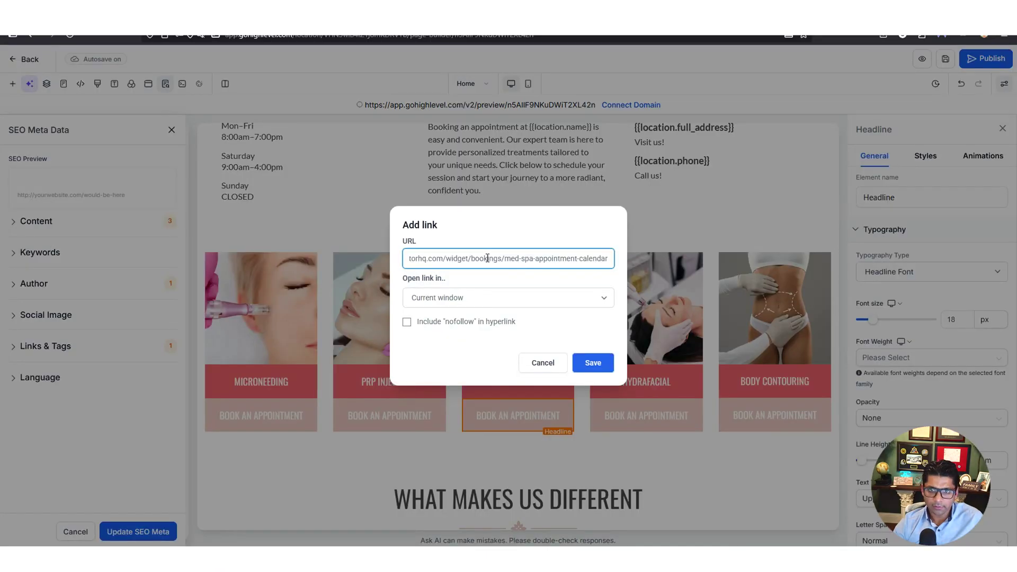
{"action": "key", "text": "Return"}
{"action": "left_click", "coordinate": [946, 60]}
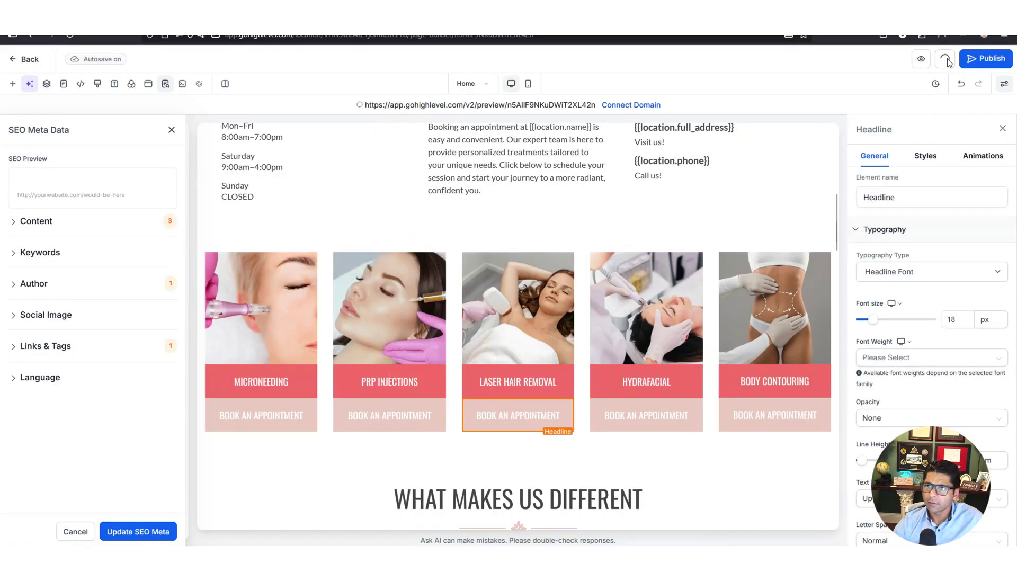
In the preview, open Laser Hair Removal's booking calendar and select the 08:00 AM slot
{"action": "left_click", "coordinate": [921, 59]}
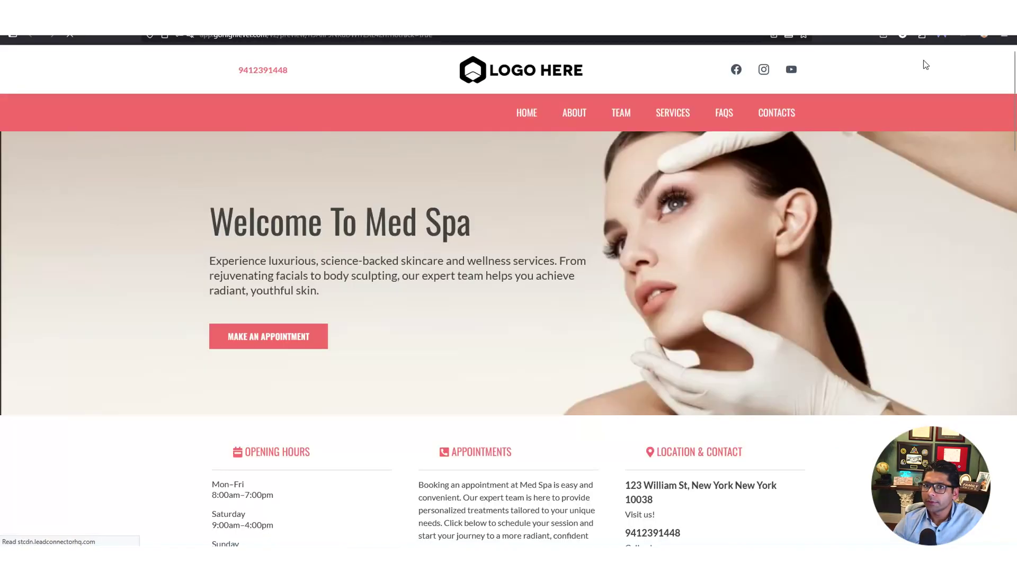
{"action": "scroll", "coordinate": [456, 343], "scroll_direction": "down", "scroll_amount": 10}
{"action": "left_click", "coordinate": [503, 260]}
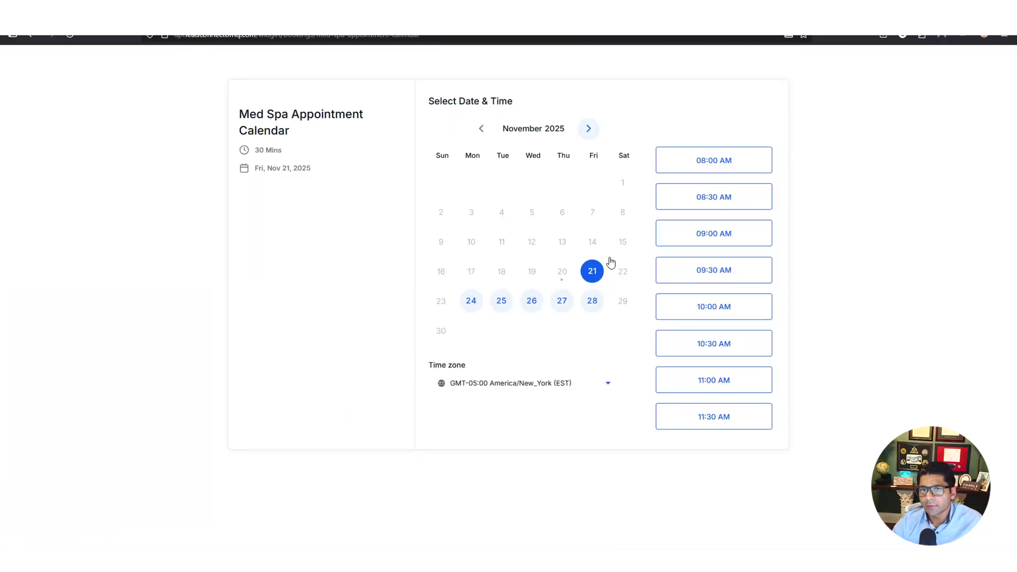
{"action": "left_click", "coordinate": [715, 167]}
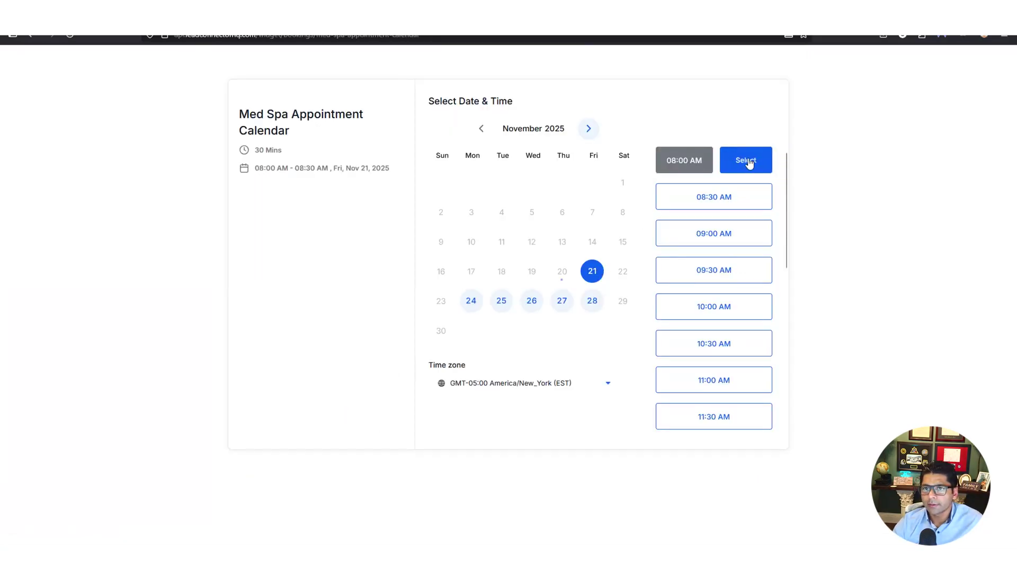
{"action": "left_click", "coordinate": [746, 160]}
Fill in test first name, last name and phone number, and tick the consent box
{"action": "left_click", "coordinate": [527, 143]}
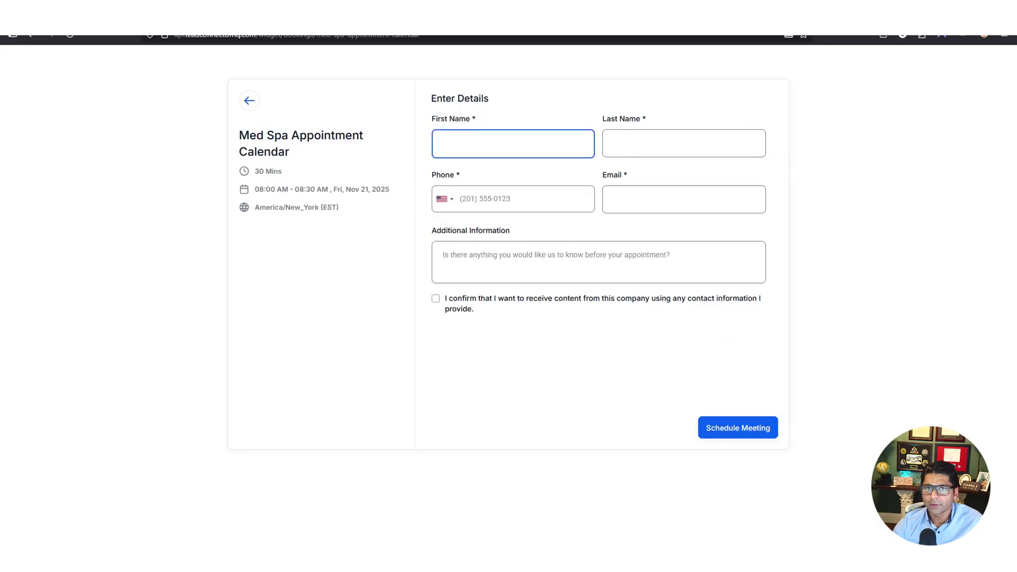
{"action": "type", "text": "testuser"}
{"action": "key", "text": "Tab"}
{"action": "type", "text": "testlast"}
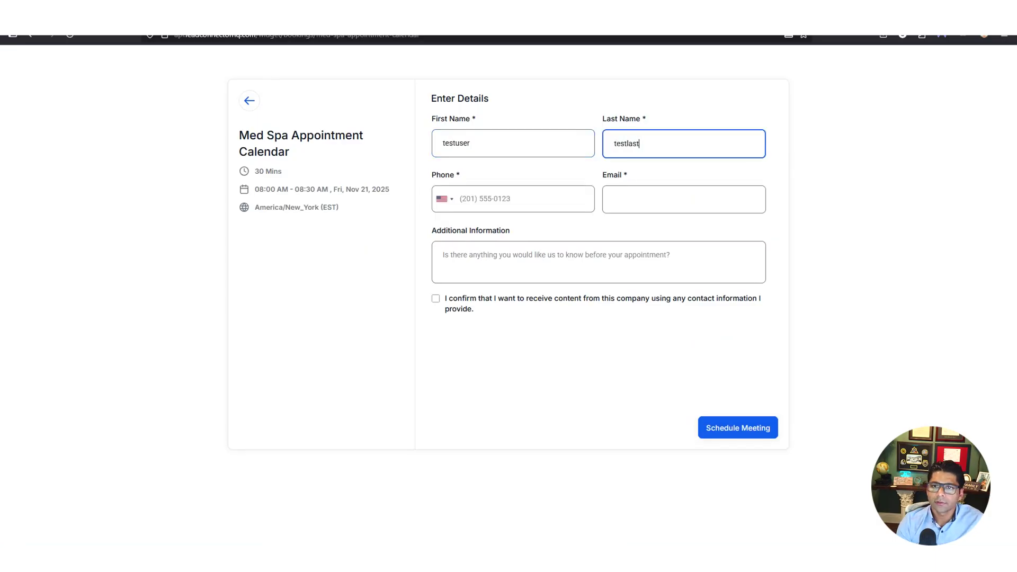
{"action": "type", "text": "nameuser"}
{"action": "key", "text": "Tab"}
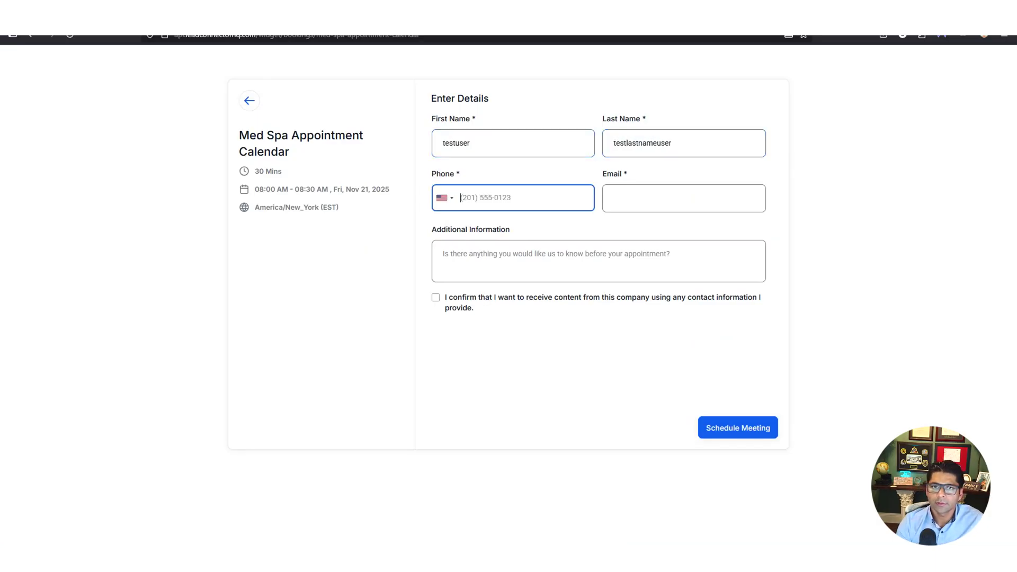
{"action": "type", "text": "9411234567"}
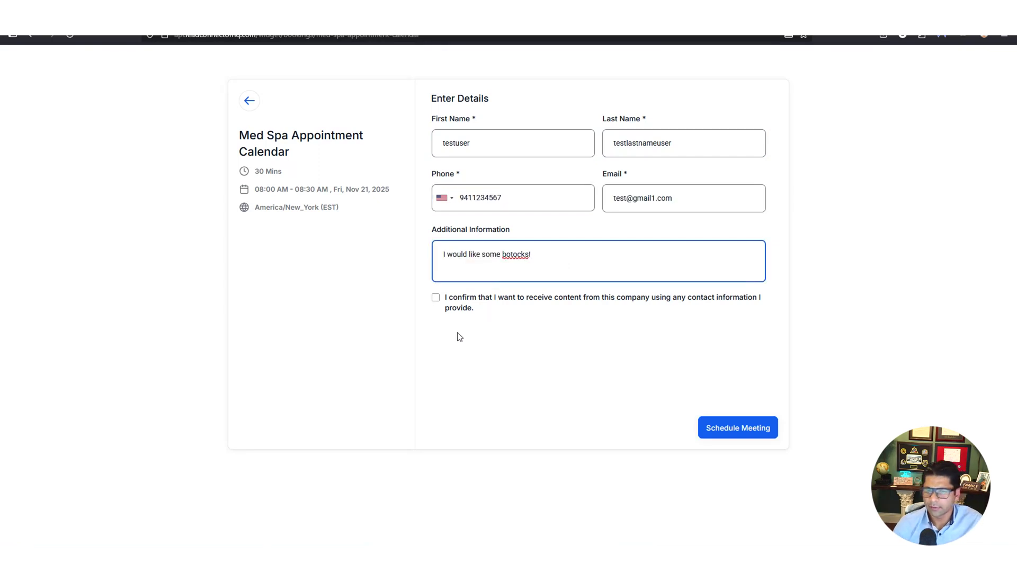
{"action": "left_click", "coordinate": [436, 297]}
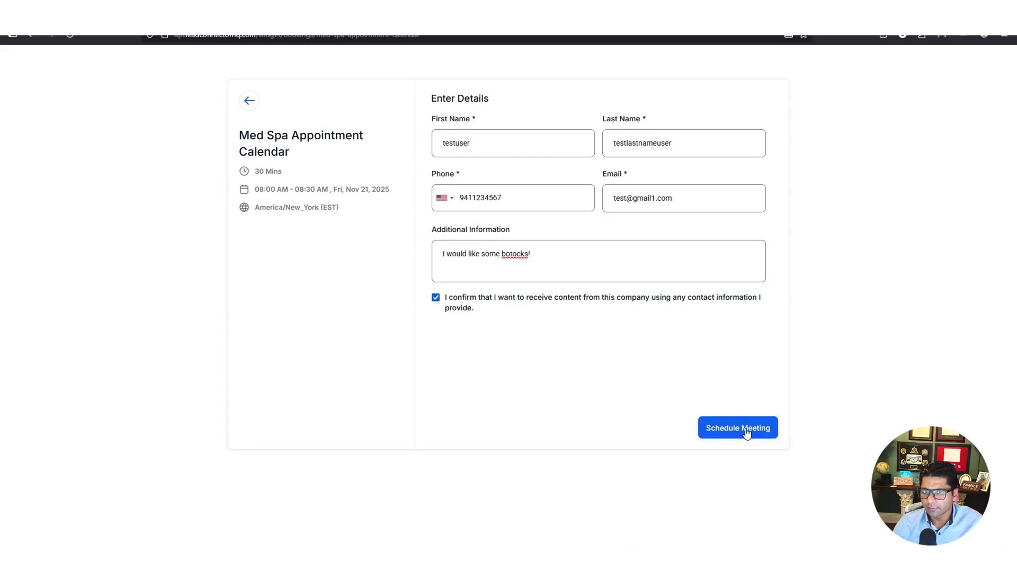
Schedule the meeting and review the 'Your Meeting has been Scheduled' confirmation for 08:00–08:30 AM, Nov 21, 2025
{"action": "left_click", "coordinate": [747, 433]}
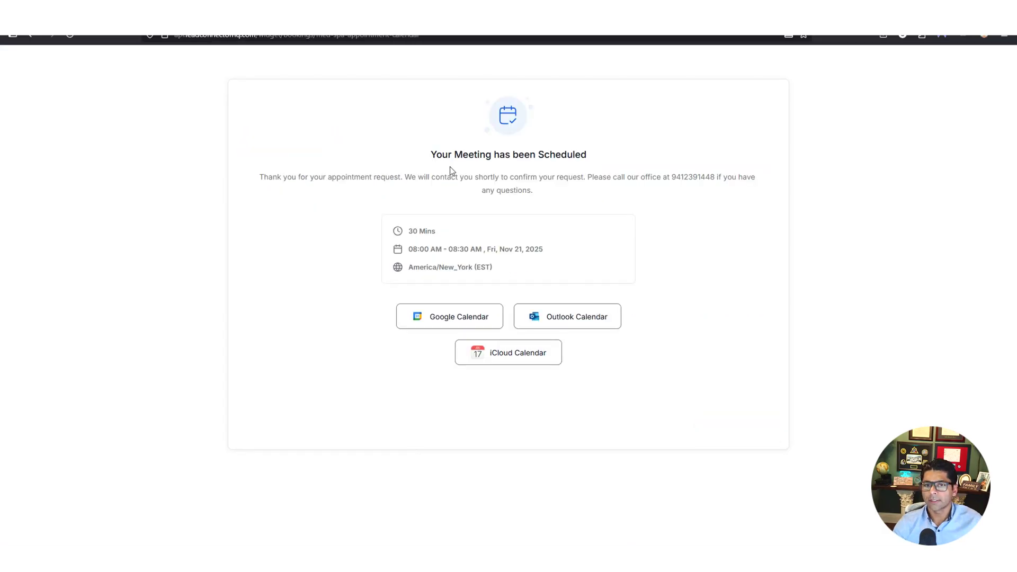
{"action": "left_click_drag", "start_coordinate": [448, 157], "coordinate": [599, 161]}
{"action": "left_click", "coordinate": [629, 154]}
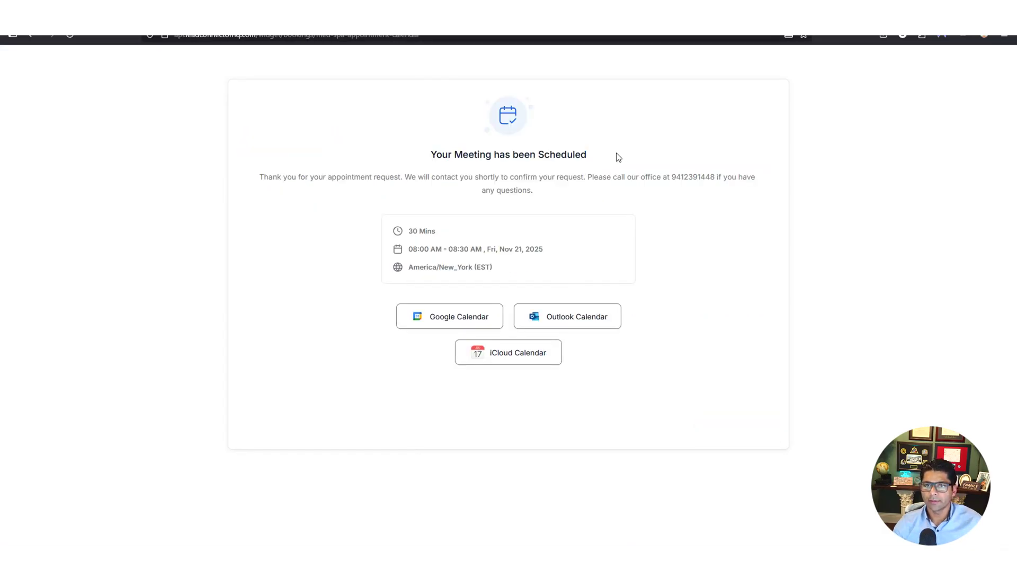
{"action": "double_click", "coordinate": [461, 154]}
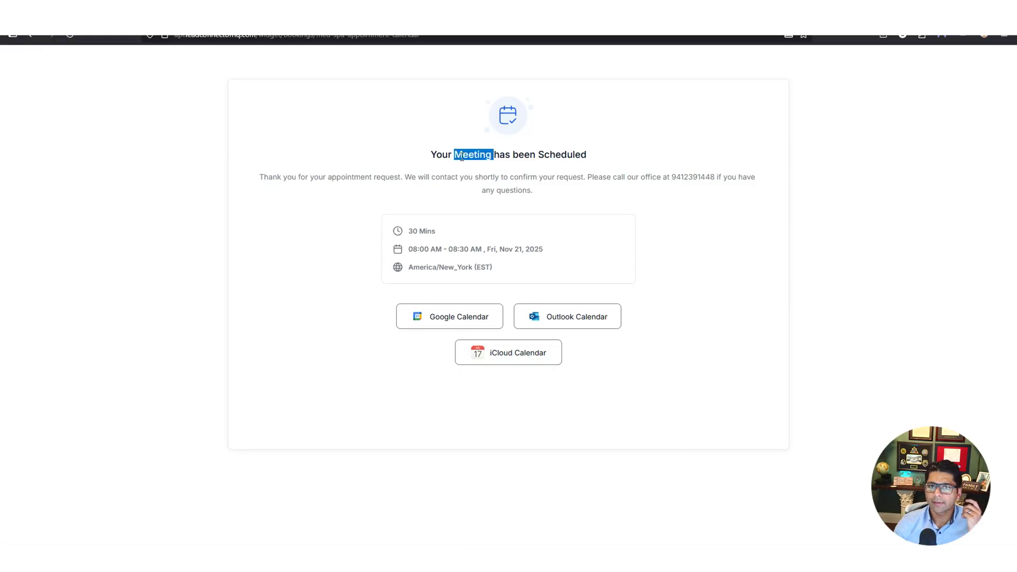
{"action": "left_click", "coordinate": [461, 157]}
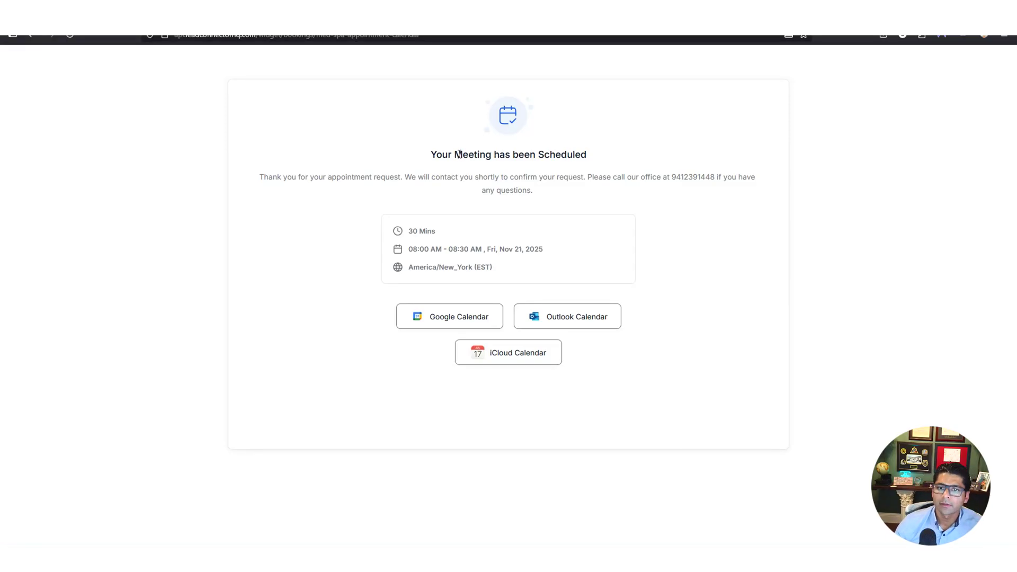
{"action": "left_click_drag", "start_coordinate": [436, 155], "coordinate": [550, 159]}
{"action": "left_click", "coordinate": [550, 158]}
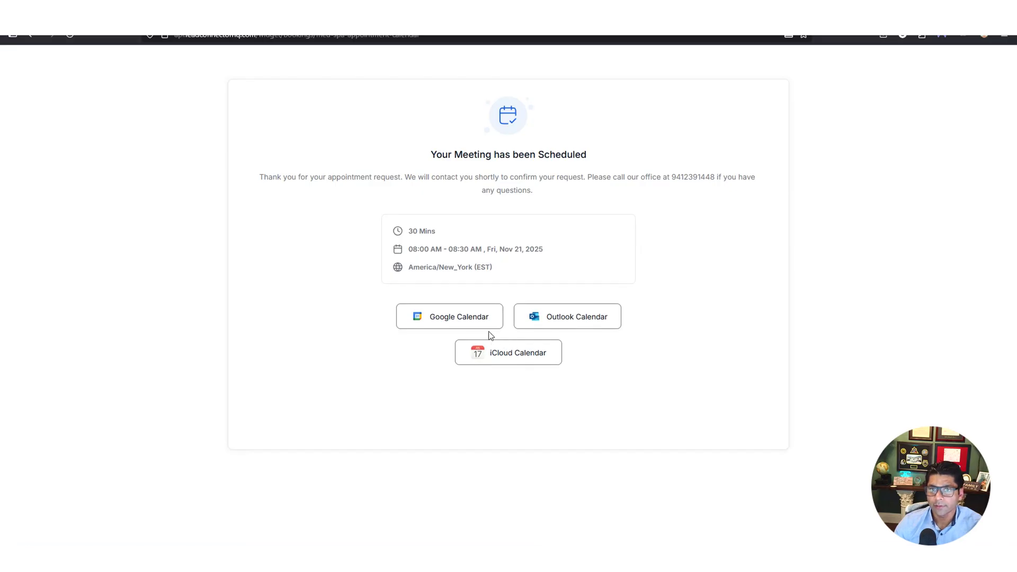
Go from the calendar settings to Contacts and open the new test contact's details
{"action": "left_click", "coordinate": [625, 21]}
{"action": "left_click", "coordinate": [324, 196]}
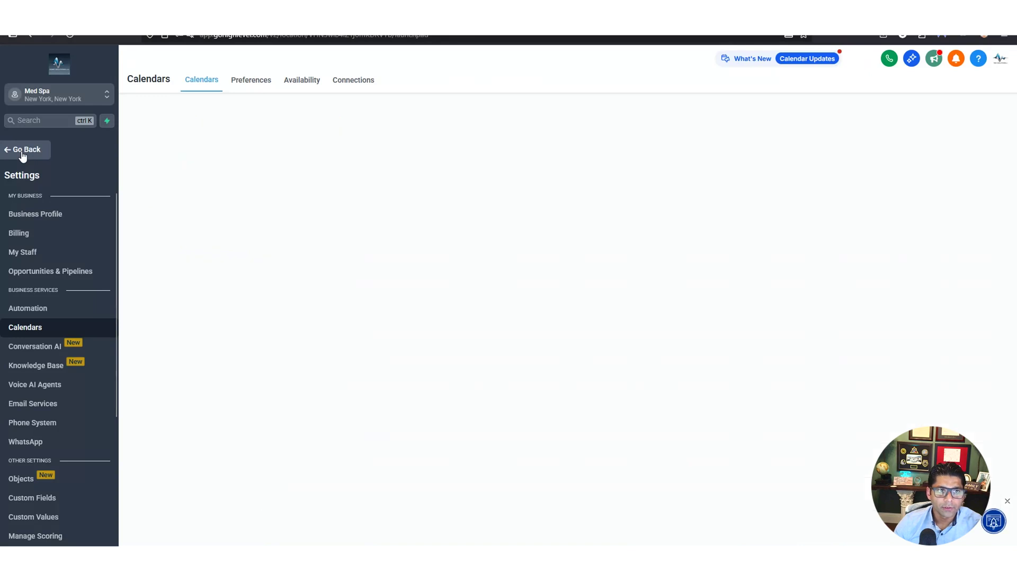
{"action": "left_click", "coordinate": [22, 149]}
{"action": "left_click", "coordinate": [38, 228]}
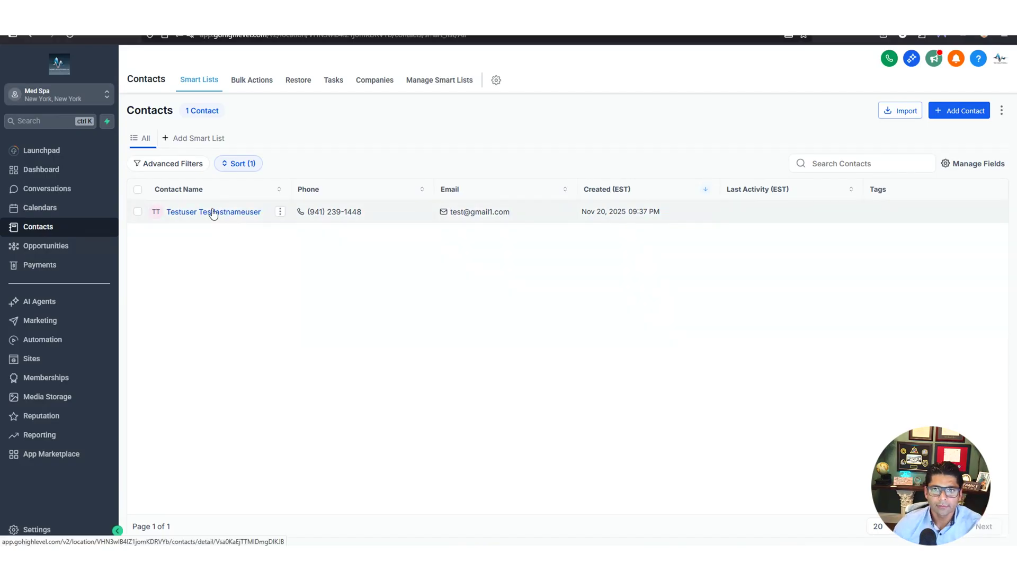
{"action": "left_click", "coordinate": [214, 213]}
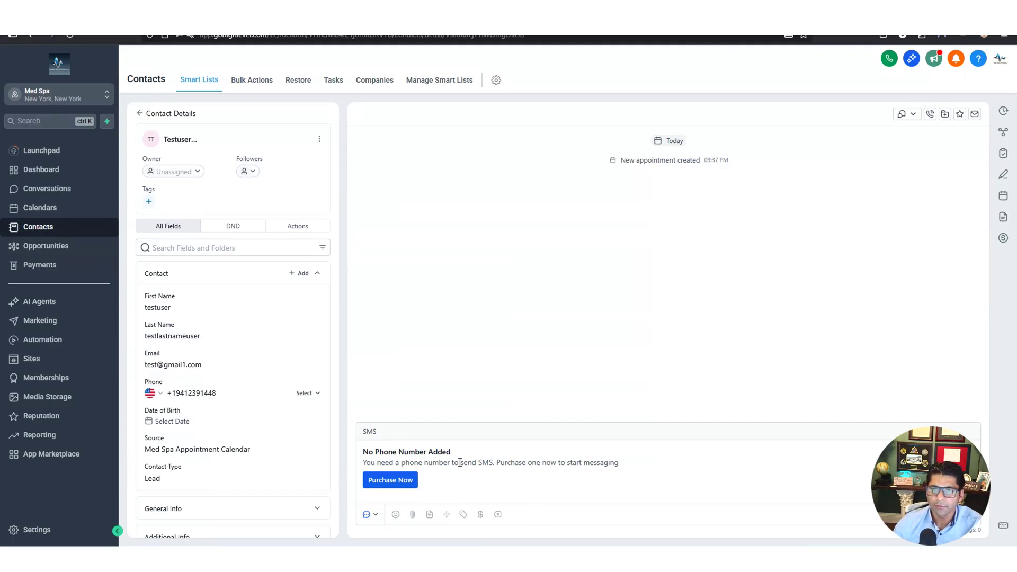
Switch the contact's conversation channel to Email and expand the full email composer
{"action": "left_click", "coordinate": [375, 515]}
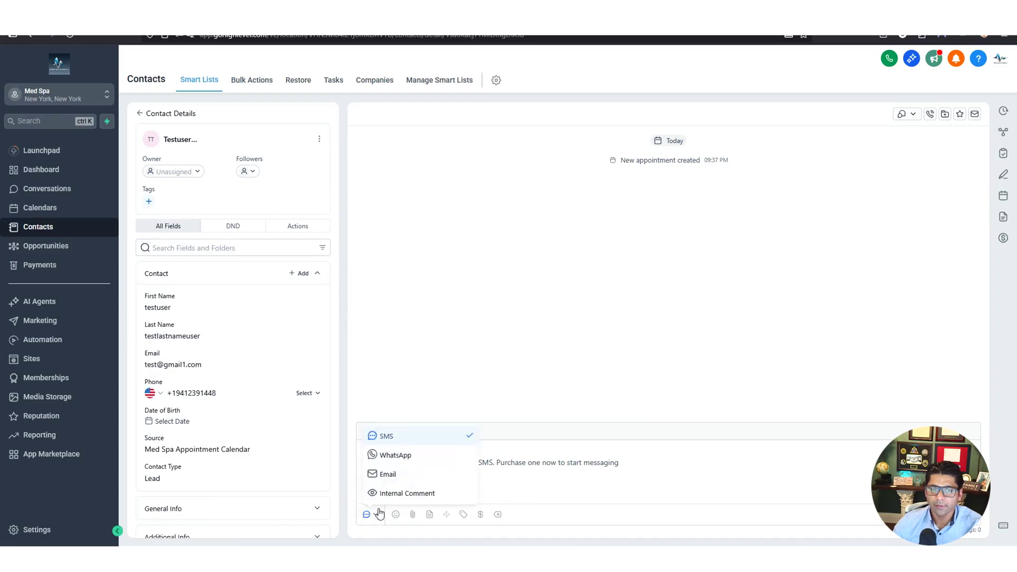
{"action": "left_click", "coordinate": [394, 478]}
{"action": "left_click", "coordinate": [416, 513]}
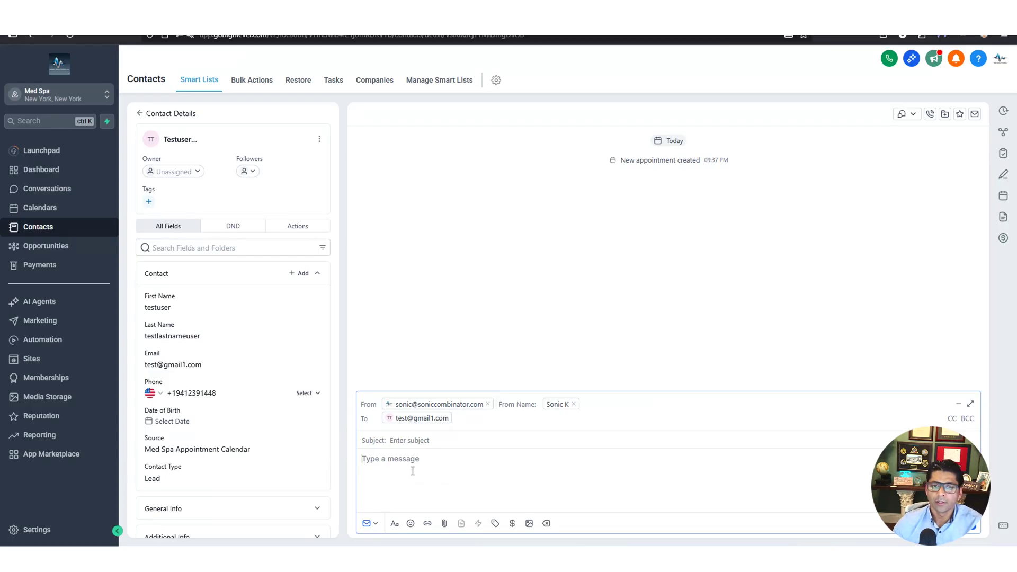
{"action": "scroll", "coordinate": [265, 444], "scroll_direction": "down", "scroll_amount": 3}
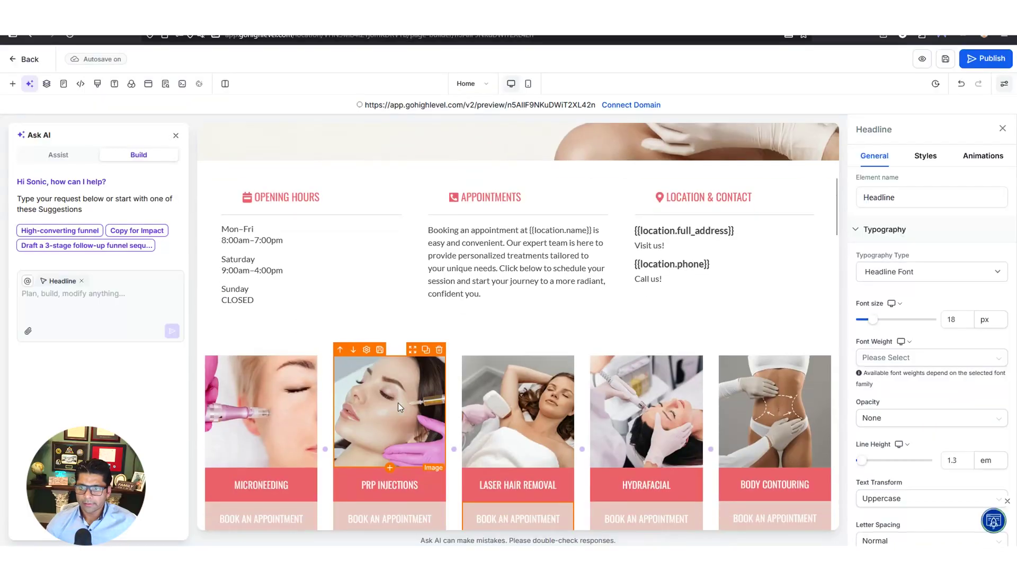
{"action": "scroll", "coordinate": [389, 402], "scroll_direction": "down", "scroll_amount": 2}
Set the Make An Appointment button's action to Website URL with the pasted appointment calendar address
{"action": "scroll", "coordinate": [390, 403], "scroll_direction": "up", "scroll_amount": 3}
{"action": "scroll", "coordinate": [389, 403], "scroll_direction": "up", "scroll_amount": 3}
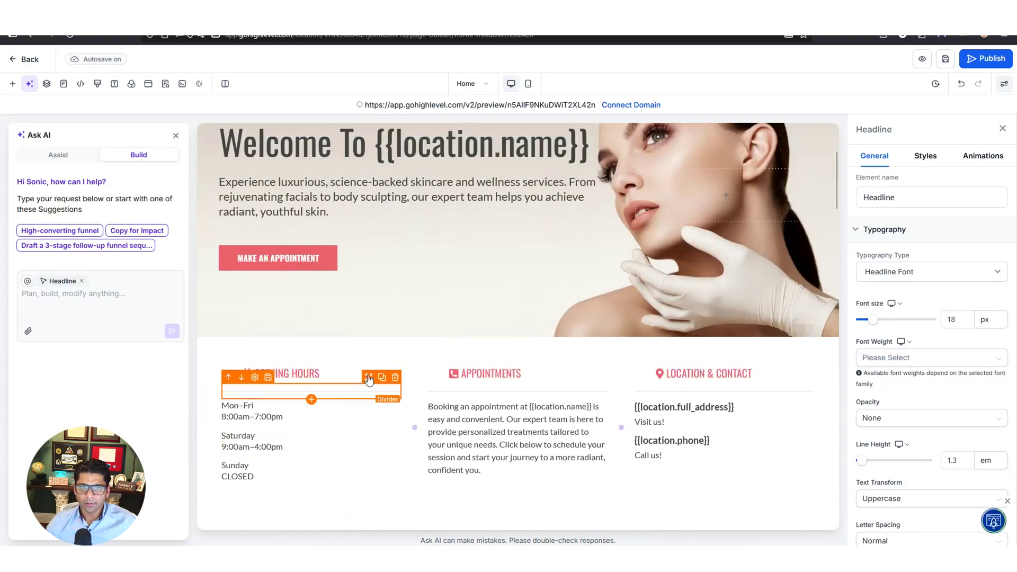
{"action": "scroll", "coordinate": [296, 305], "scroll_direction": "up", "scroll_amount": 1}
{"action": "left_click", "coordinate": [286, 313]}
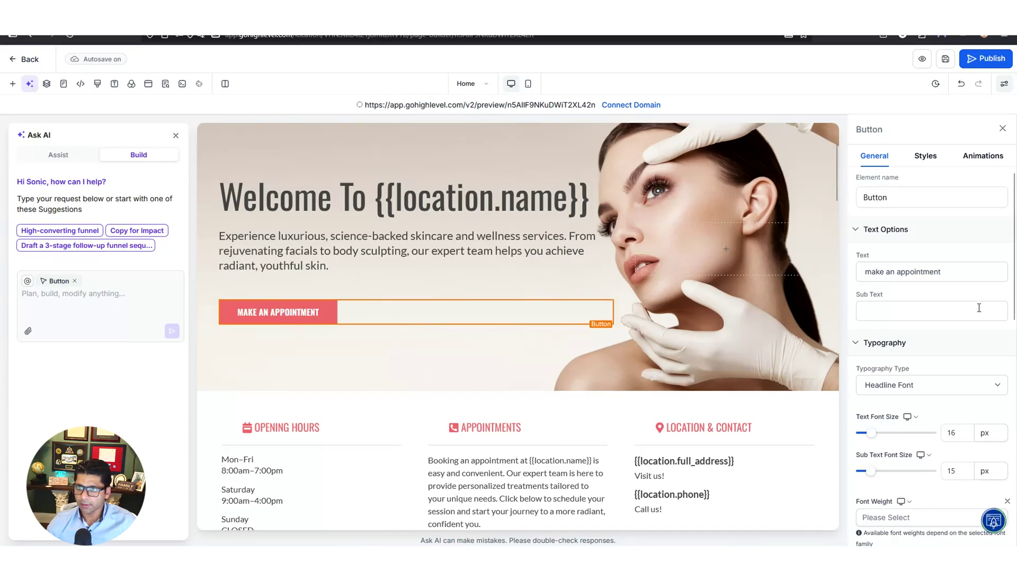
{"action": "scroll", "coordinate": [978, 307], "scroll_direction": "down", "scroll_amount": 7}
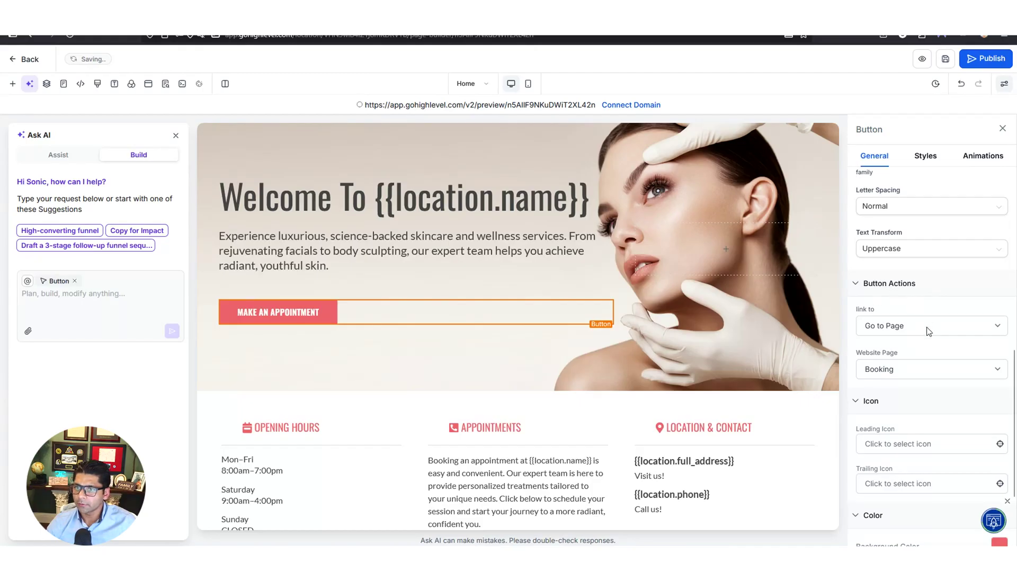
{"action": "left_click", "coordinate": [986, 331]}
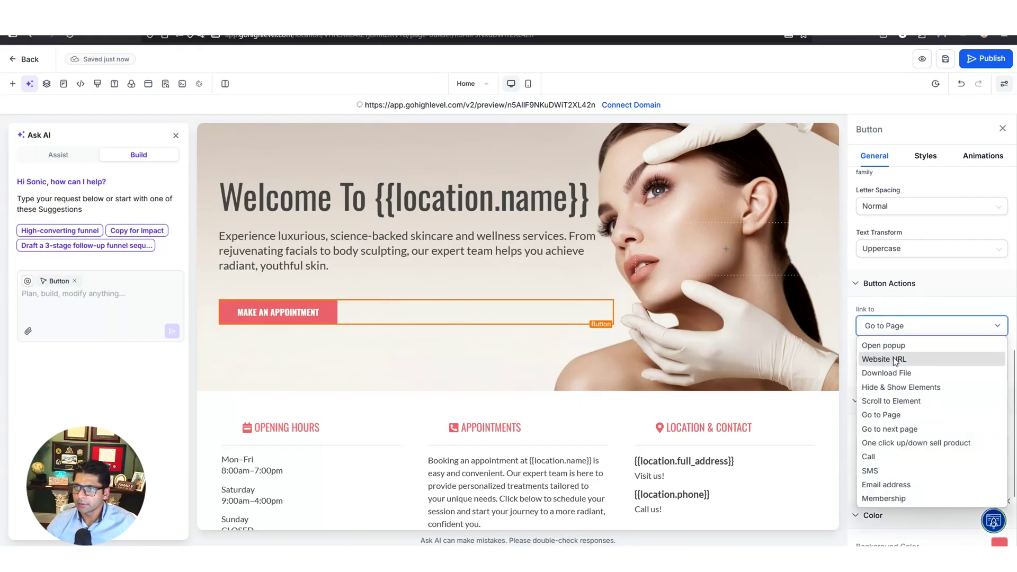
{"action": "left_click", "coordinate": [895, 361]}
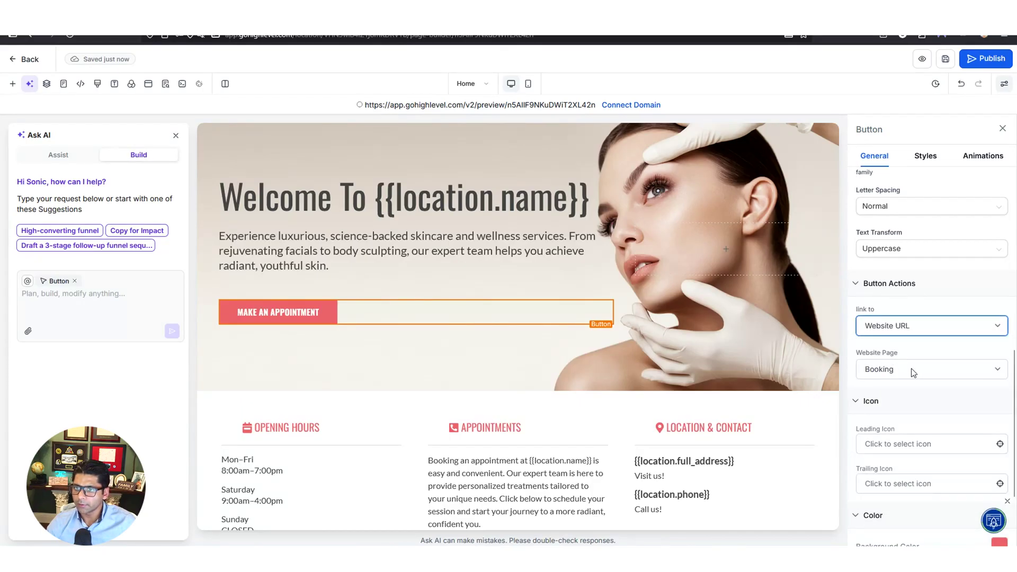
{"action": "left_click", "coordinate": [912, 368]}
{"action": "key", "text": "ctrl+v"}
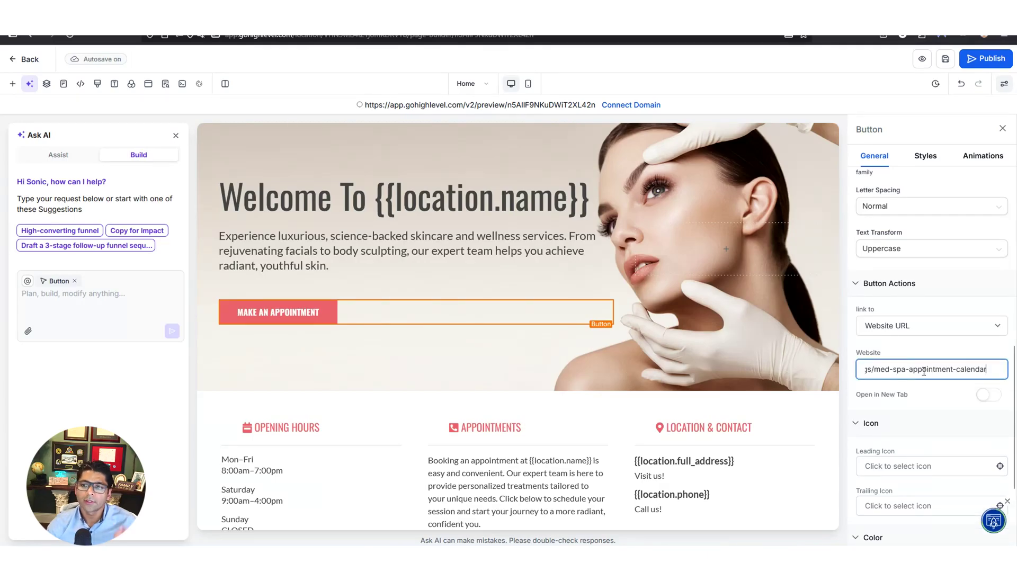
{"action": "left_click", "coordinate": [928, 350]}
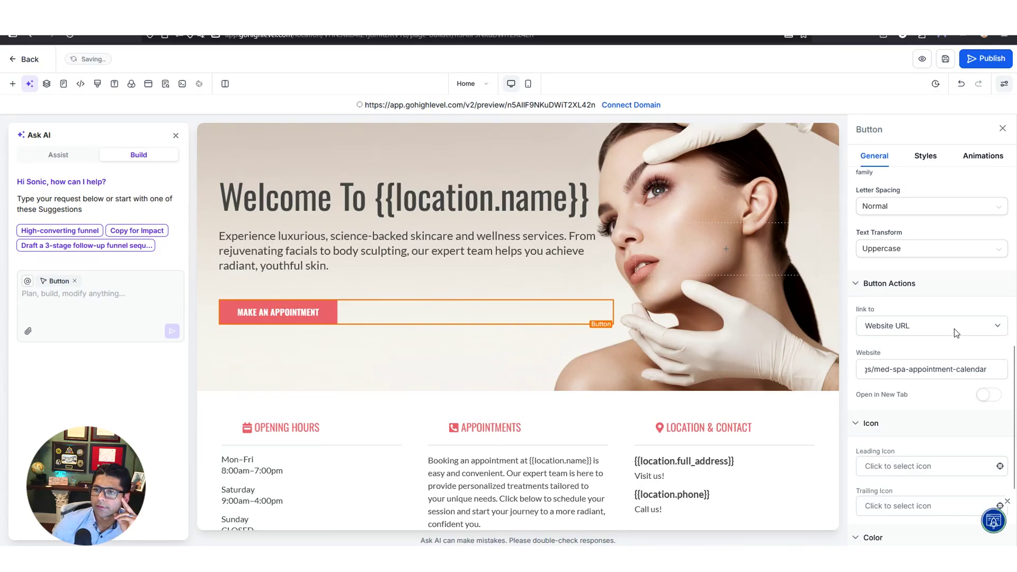
{"action": "left_click", "coordinate": [956, 333]}
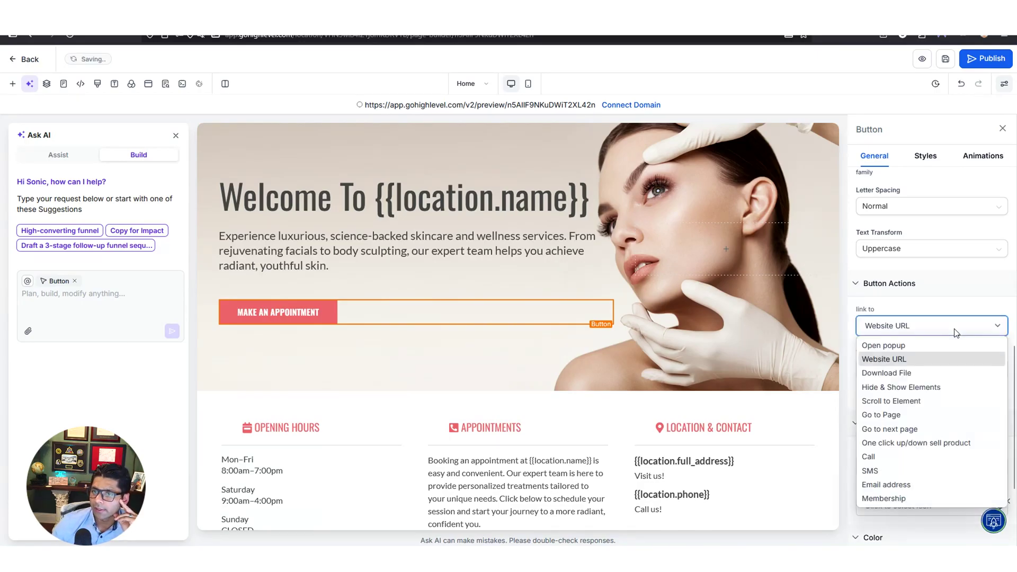
{"action": "left_click", "coordinate": [956, 333]}
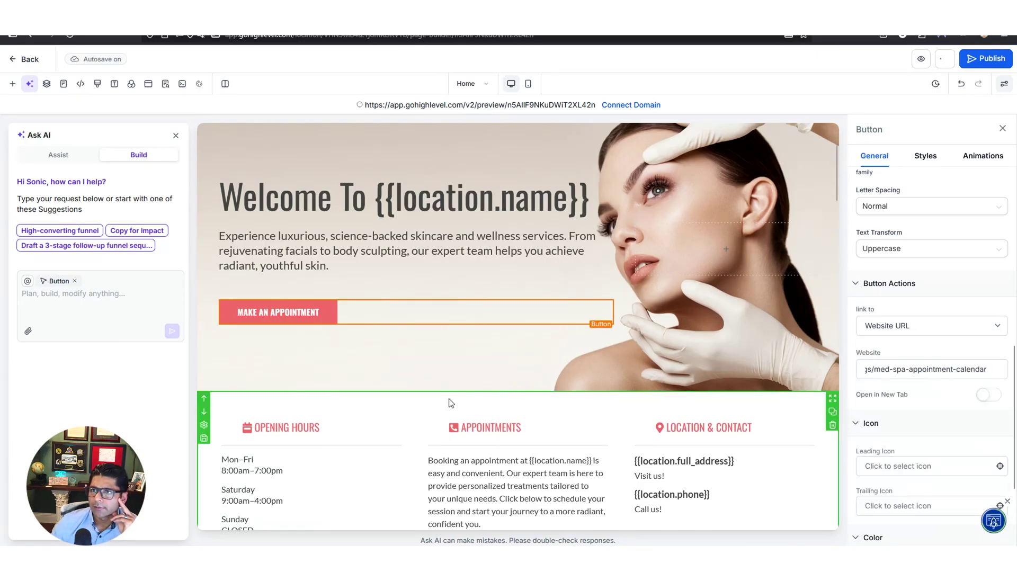
Link the Free Consultation button to the med spa appointment calendar URL and save the page
{"action": "scroll", "coordinate": [511, 337], "scroll_direction": "down", "scroll_amount": 10}
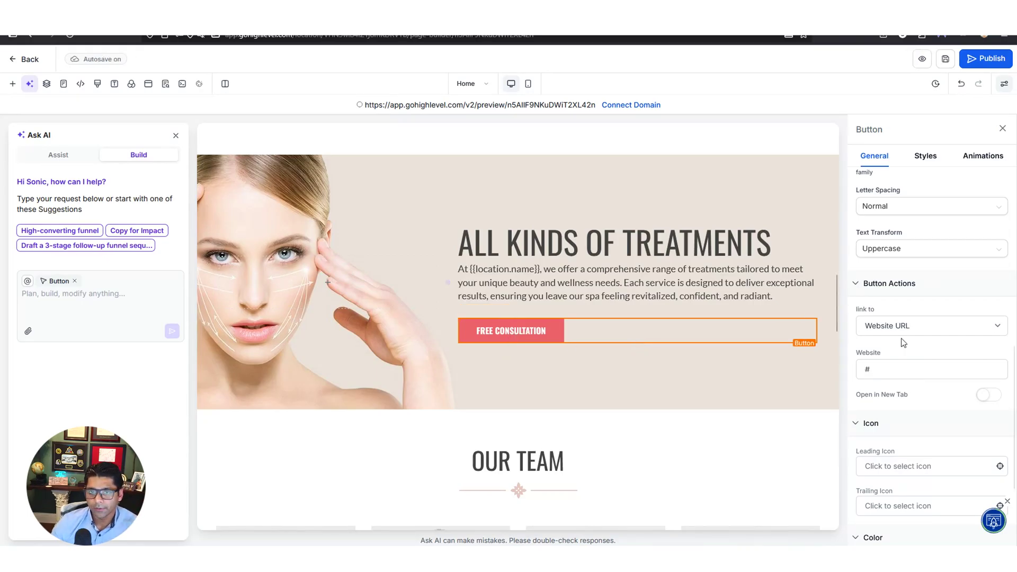
{"action": "left_click", "coordinate": [892, 373]}
{"action": "key", "text": "ctrl+v"}
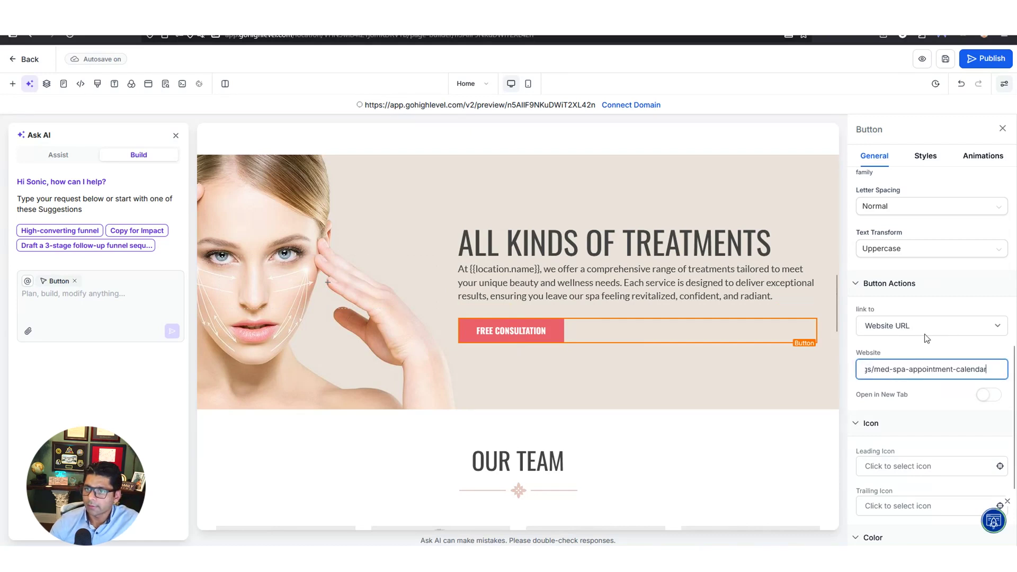
{"action": "left_click", "coordinate": [950, 62]}
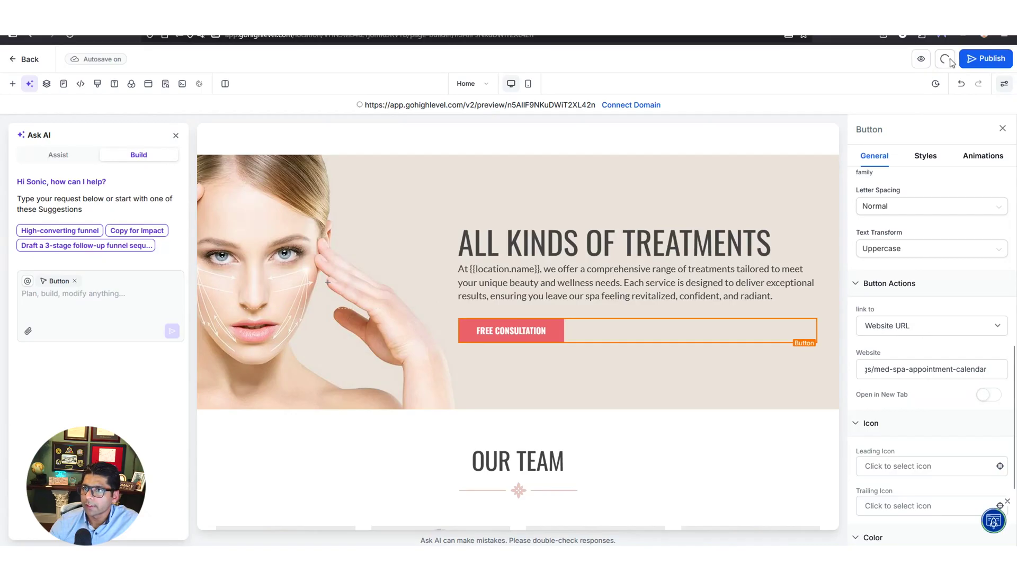
Highlight the {{location.name}} placeholder in the treatments intro paragraph
{"action": "left_click", "coordinate": [470, 269]}
{"action": "left_click_drag", "start_coordinate": [469, 268], "coordinate": [540, 269]}
{"action": "left_click", "coordinate": [540, 269]}
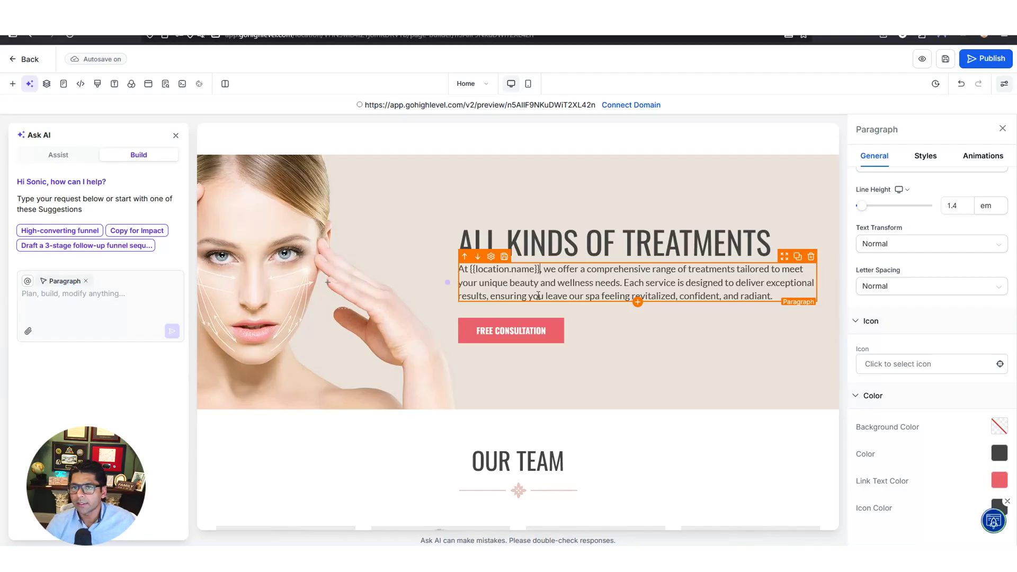
Ask the AI assistant to rewrite the testimonials as realistic, treatment-specific patient reviews
{"action": "scroll", "coordinate": [630, 338], "scroll_direction": "down", "scroll_amount": 6}
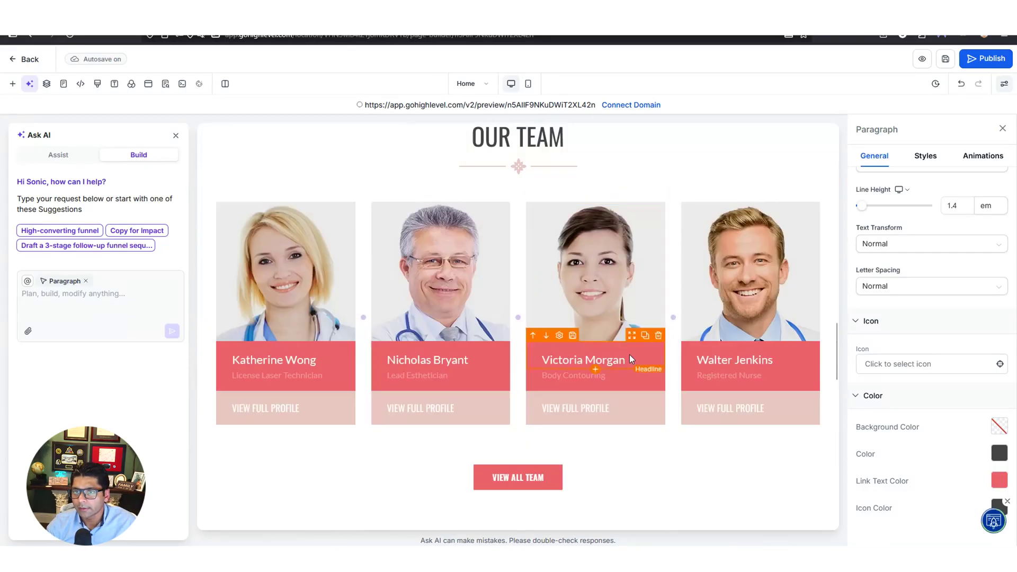
{"action": "scroll", "coordinate": [630, 359], "scroll_direction": "down", "scroll_amount": 8}
{"action": "left_click", "coordinate": [102, 295]}
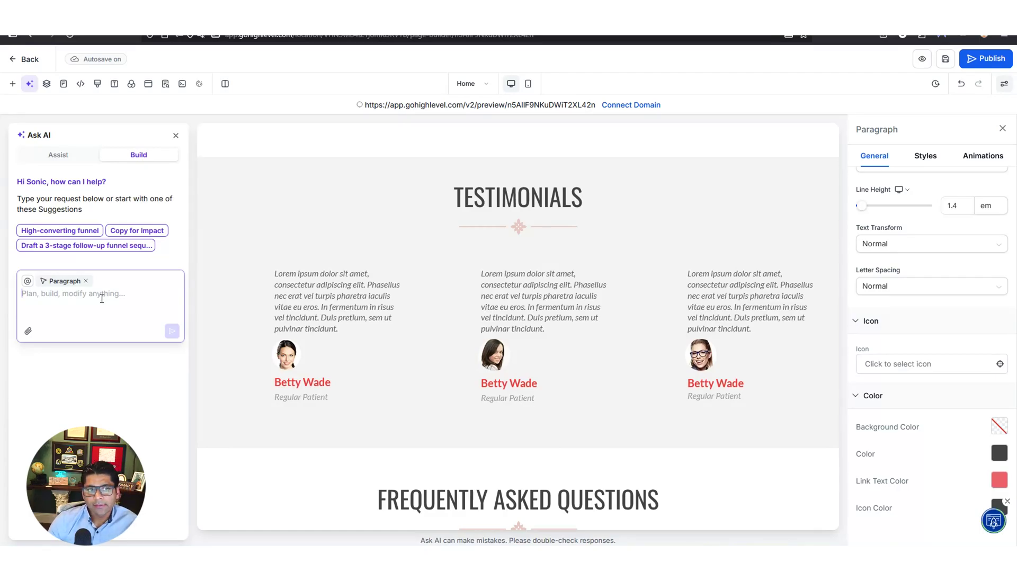
{"action": "type", "text": "Please update the testimonials to be more realistic. Avoid putting place holder data."}
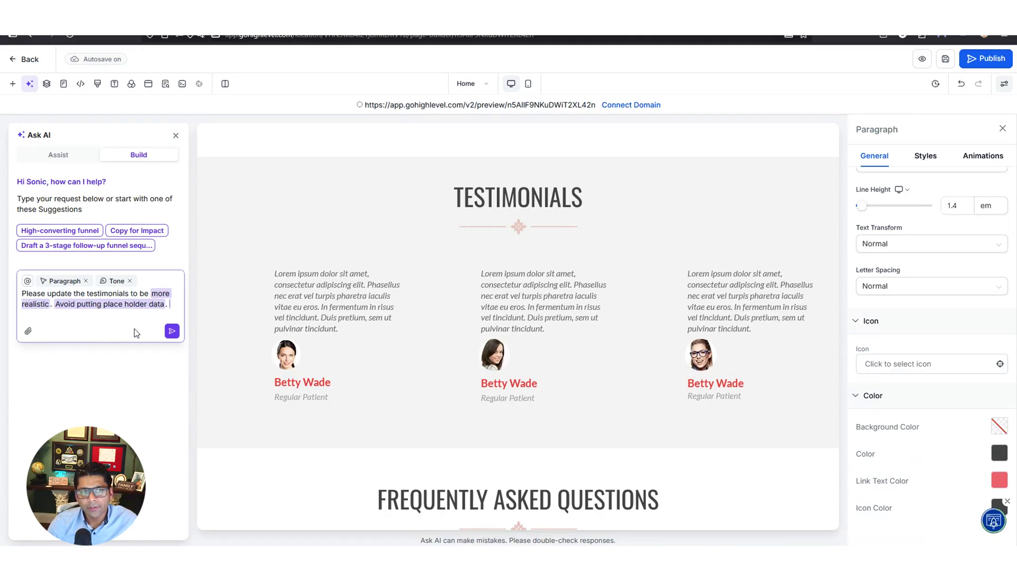
{"action": "left_click", "coordinate": [171, 332]}
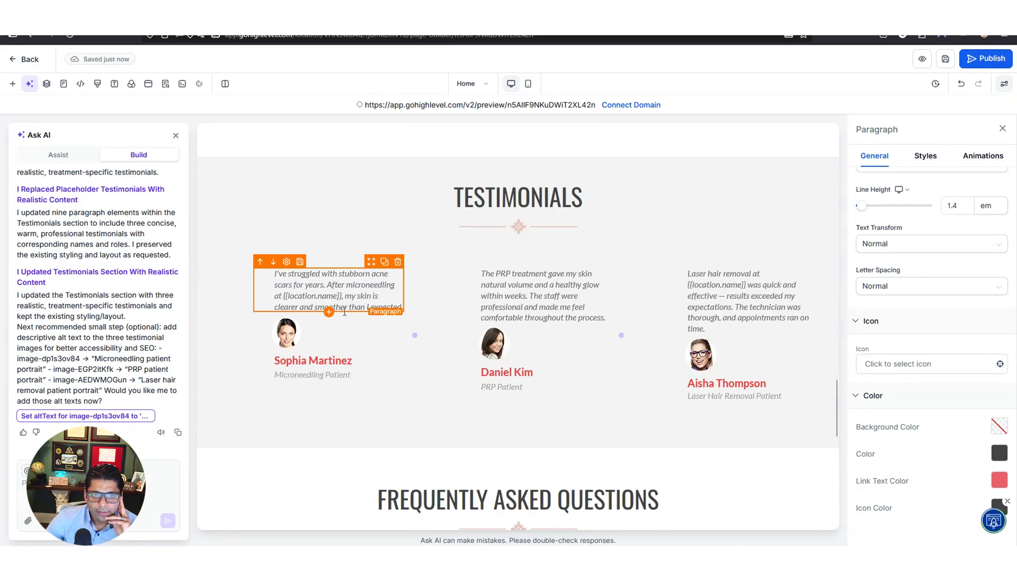
Review the three rewritten testimonials and save the shared Testimonials section
{"action": "left_click_drag", "start_coordinate": [284, 297], "coordinate": [342, 297]}
{"action": "left_click", "coordinate": [342, 296]}
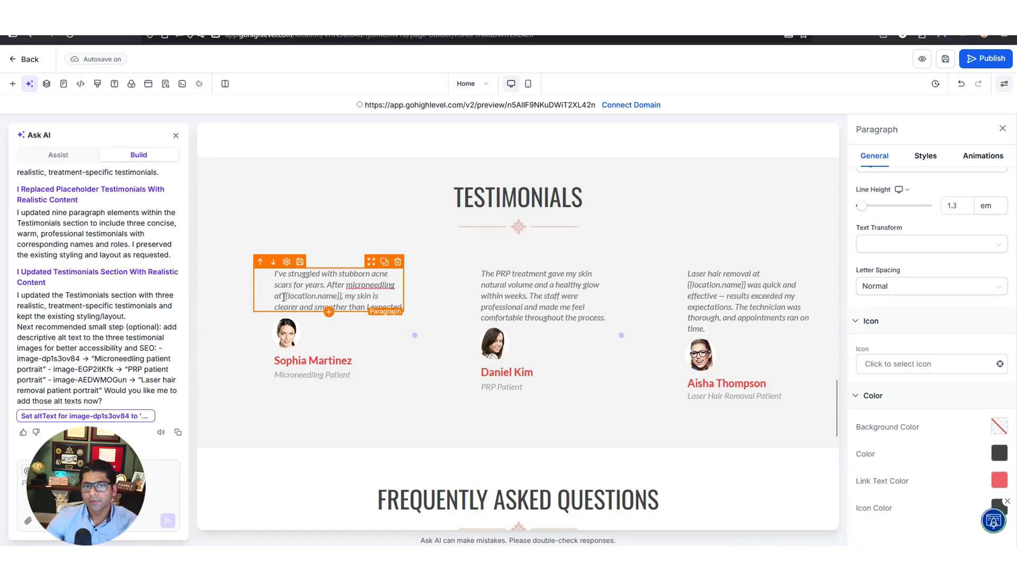
{"action": "left_click_drag", "start_coordinate": [284, 296], "coordinate": [344, 297]}
{"action": "left_click", "coordinate": [329, 284]}
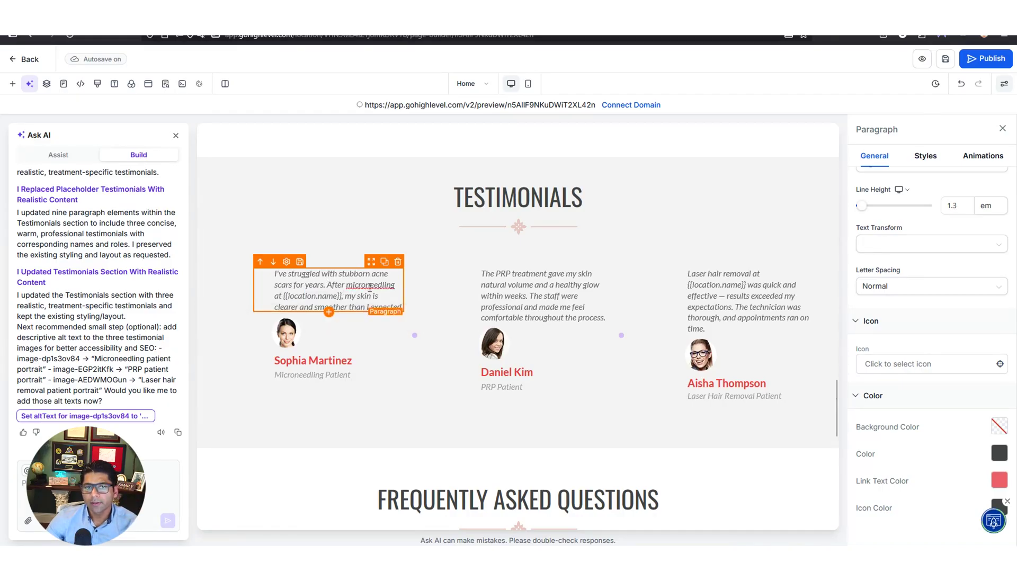
{"action": "left_click", "coordinate": [507, 304]}
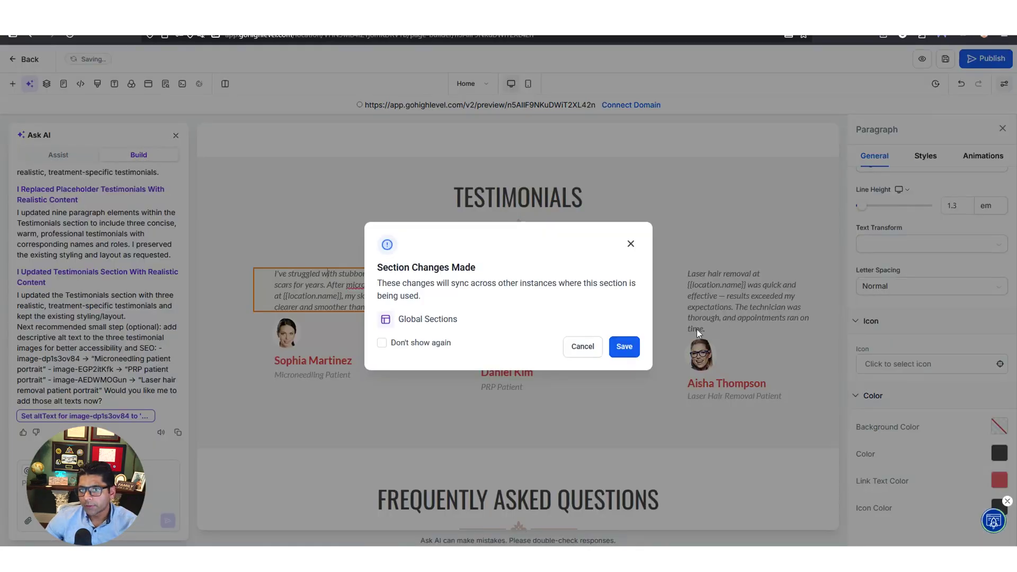
{"action": "left_click", "coordinate": [622, 348]}
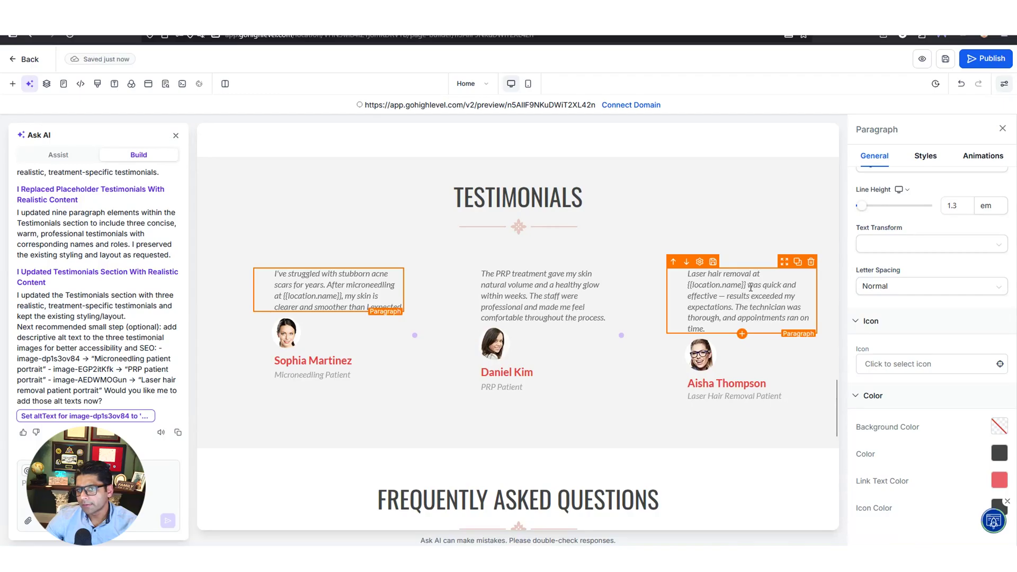
{"action": "scroll", "coordinate": [646, 382], "scroll_direction": "down", "scroll_amount": 7}
Expand the FAQ's second item, about how often to schedule treatments
{"action": "left_click", "coordinate": [610, 314]}
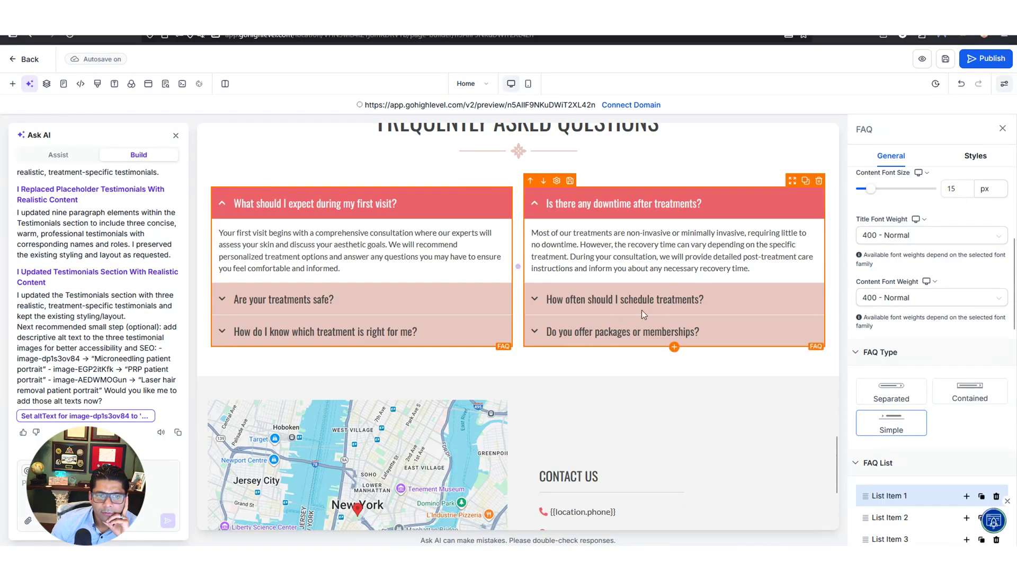
{"action": "scroll", "coordinate": [900, 357], "scroll_direction": "down", "scroll_amount": 3}
{"action": "left_click", "coordinate": [894, 356]}
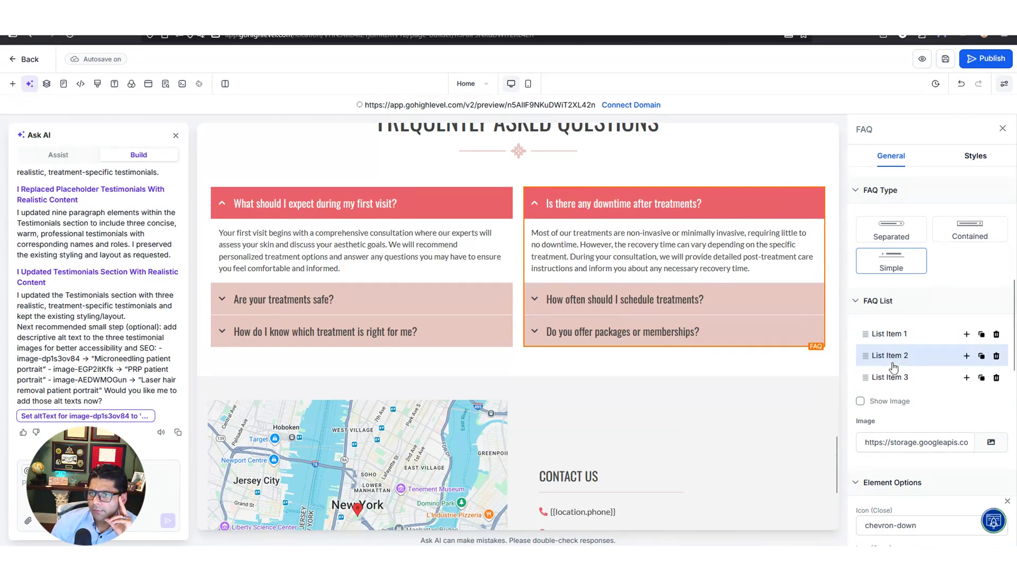
{"action": "left_click", "coordinate": [895, 356]}
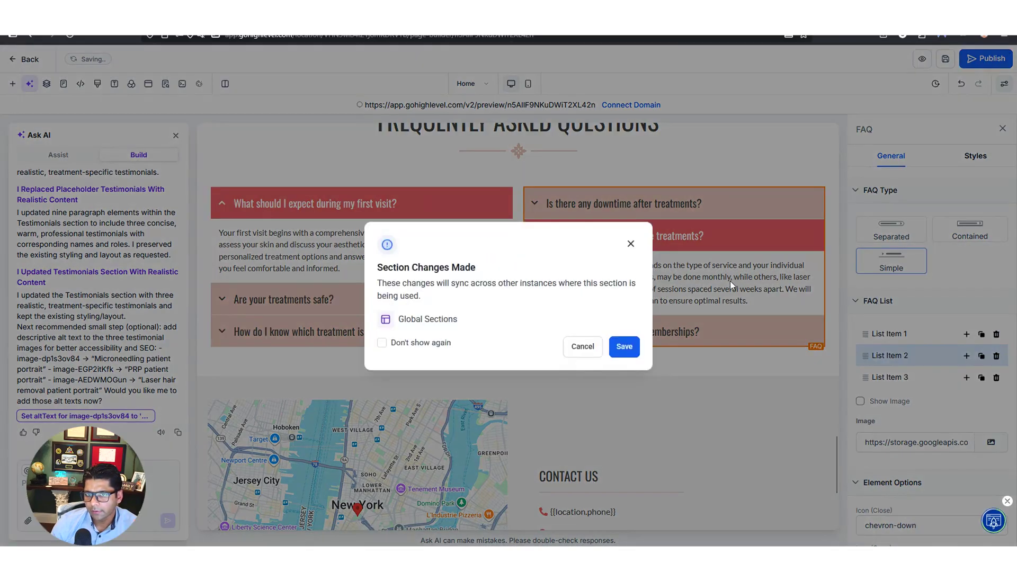
Save the FAQ section with the sync warning set to Don't show again
{"action": "left_click", "coordinate": [382, 343]}
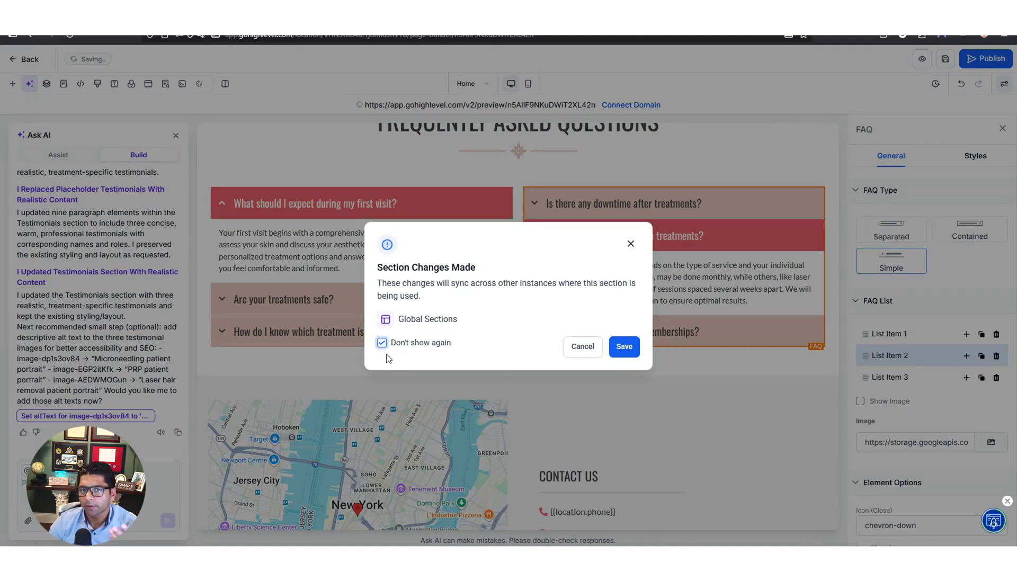
{"action": "left_click", "coordinate": [615, 347]}
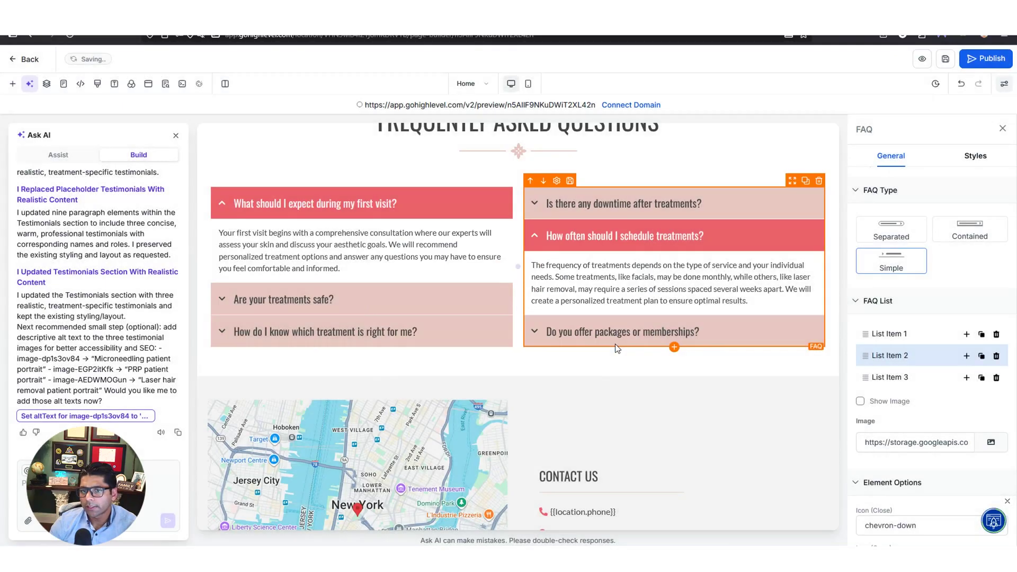
{"action": "scroll", "coordinate": [615, 344], "scroll_direction": "up", "scroll_amount": 20}
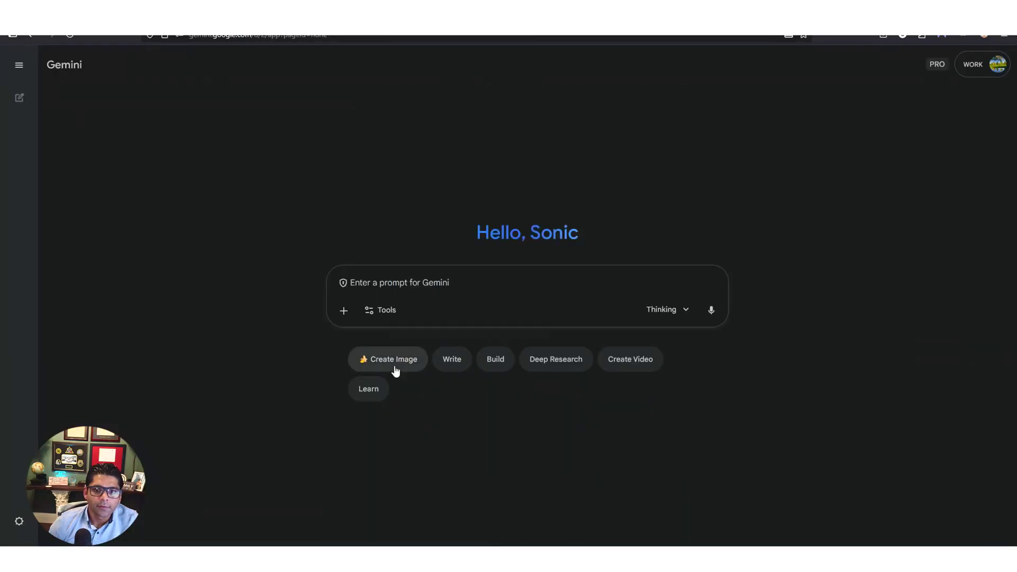
Generate a sleek Med Spa in New York logo in Gemini, refine it, and download it full size
{"action": "left_click", "coordinate": [395, 371]}
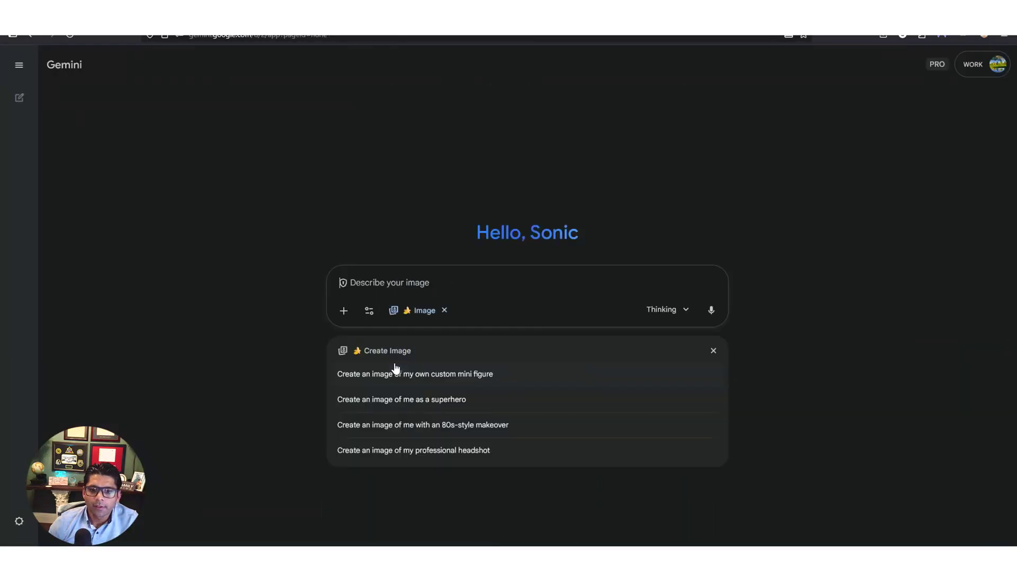
{"action": "type", "text": "cr"}
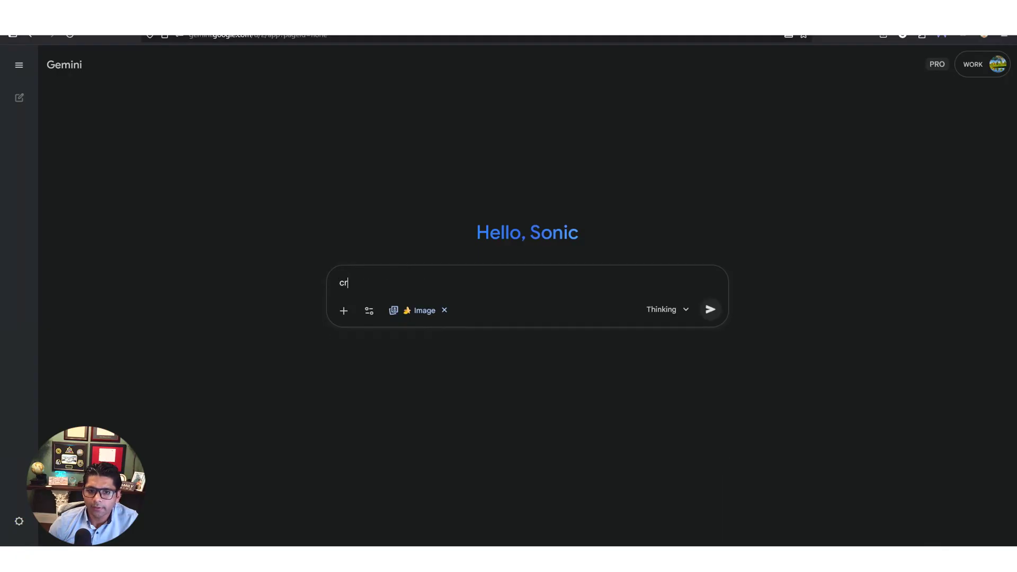
{"action": "type", "text": "eate a beautiful "}
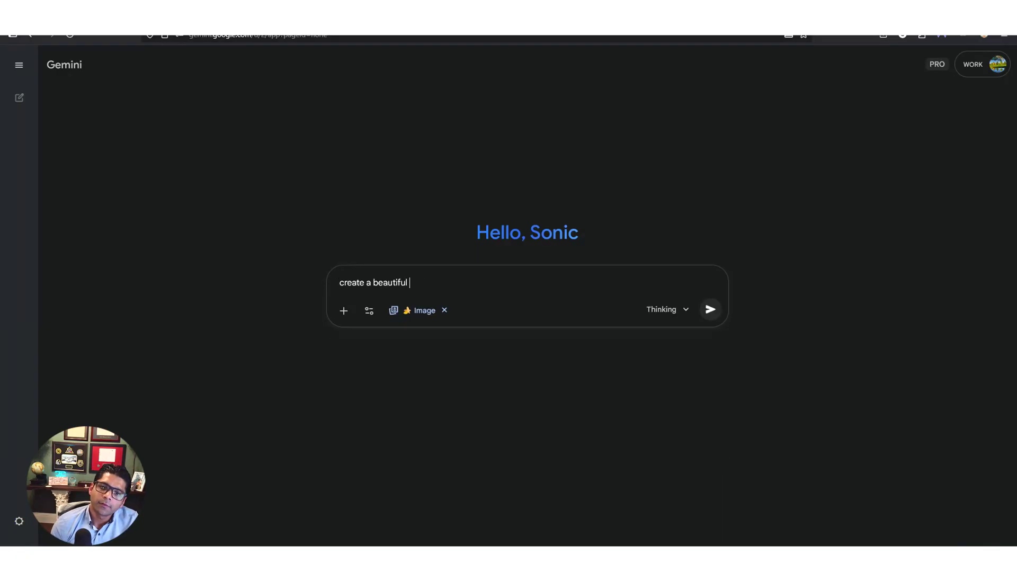
{"action": "type", "text": "sleek logo for a Med Spa in New York"}
{"action": "key", "text": "Return"}
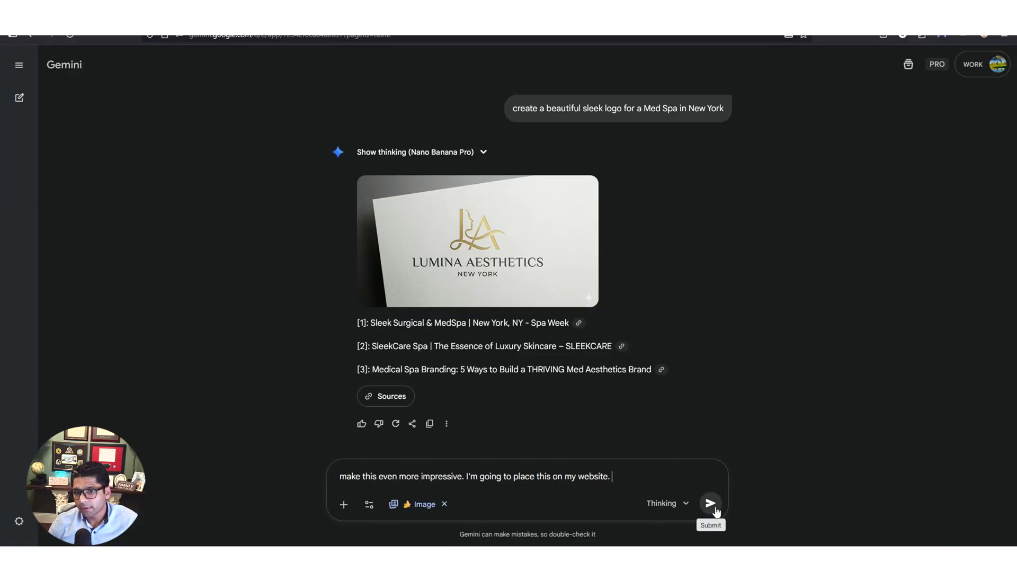
{"action": "key", "text": "Return"}
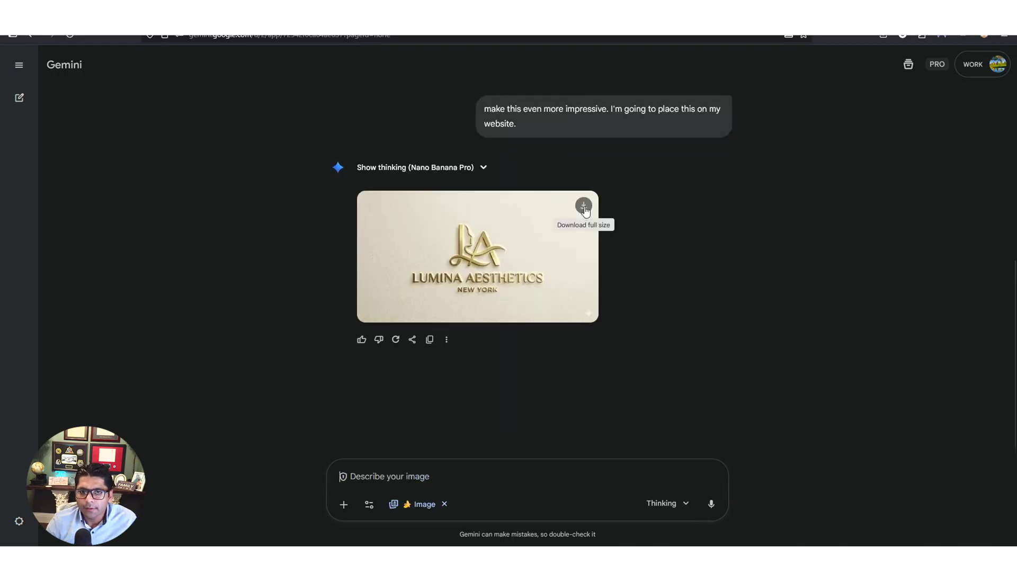
{"action": "left_click", "coordinate": [583, 206]}
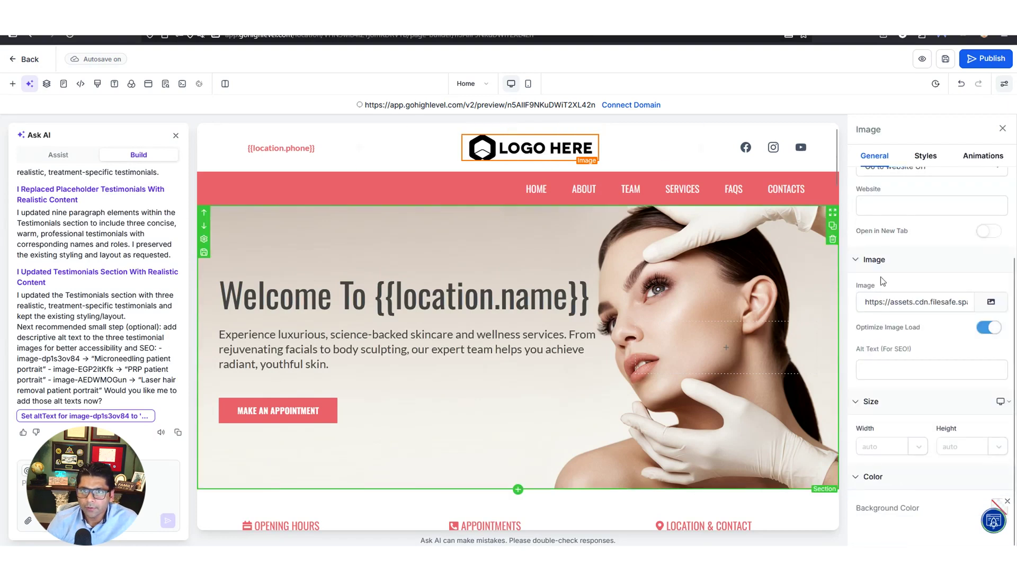
Swap the header's LOGO HERE placeholder for the uploaded Lumina Aesthetics logo
{"action": "left_click", "coordinate": [994, 304]}
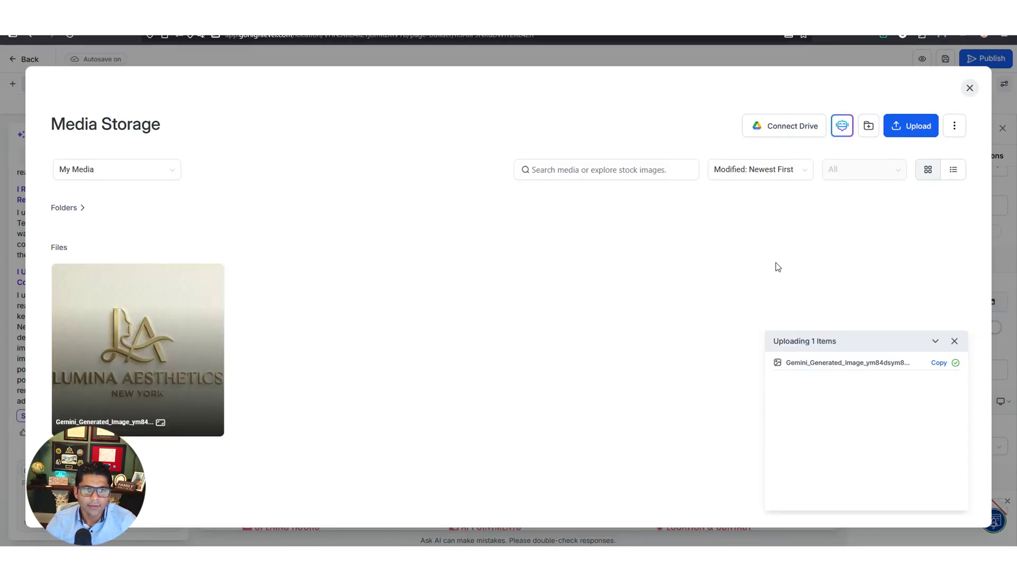
{"action": "left_click", "coordinate": [154, 331]}
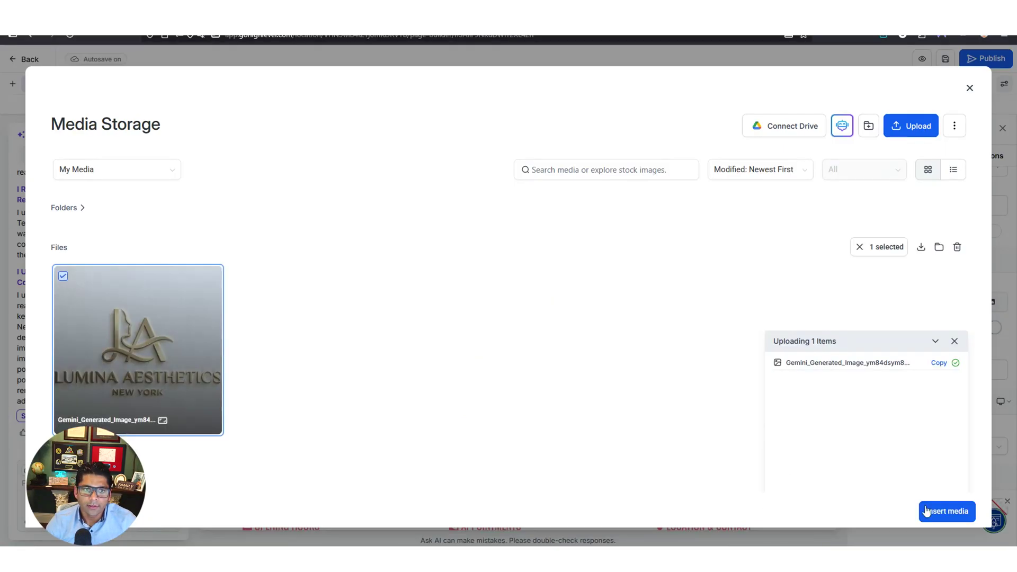
{"action": "left_click", "coordinate": [947, 512]}
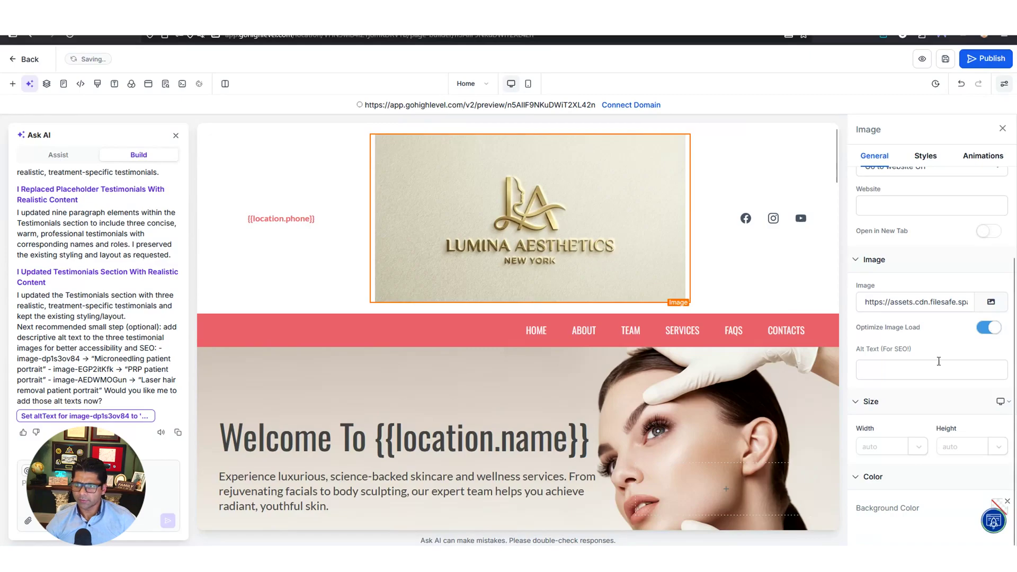
Set the header logo width to 200 px and save the page
{"action": "left_click", "coordinate": [883, 446]}
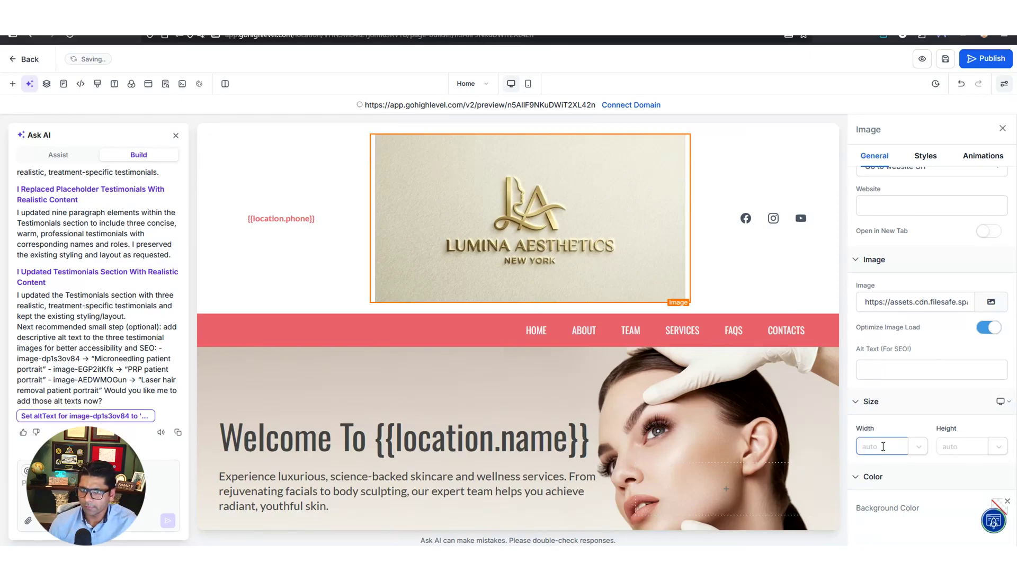
{"action": "type", "text": "200"}
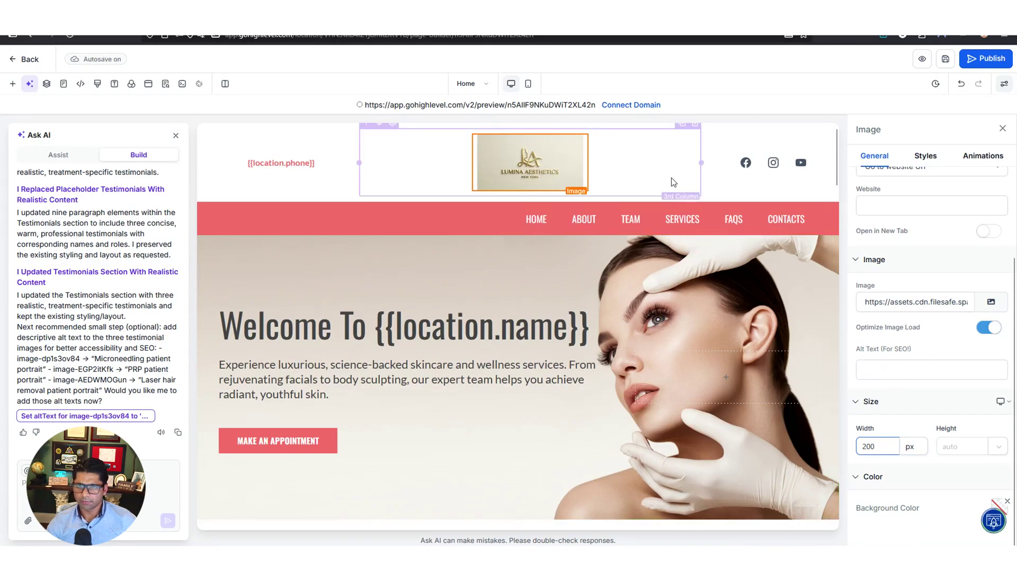
{"action": "left_click", "coordinate": [953, 451]}
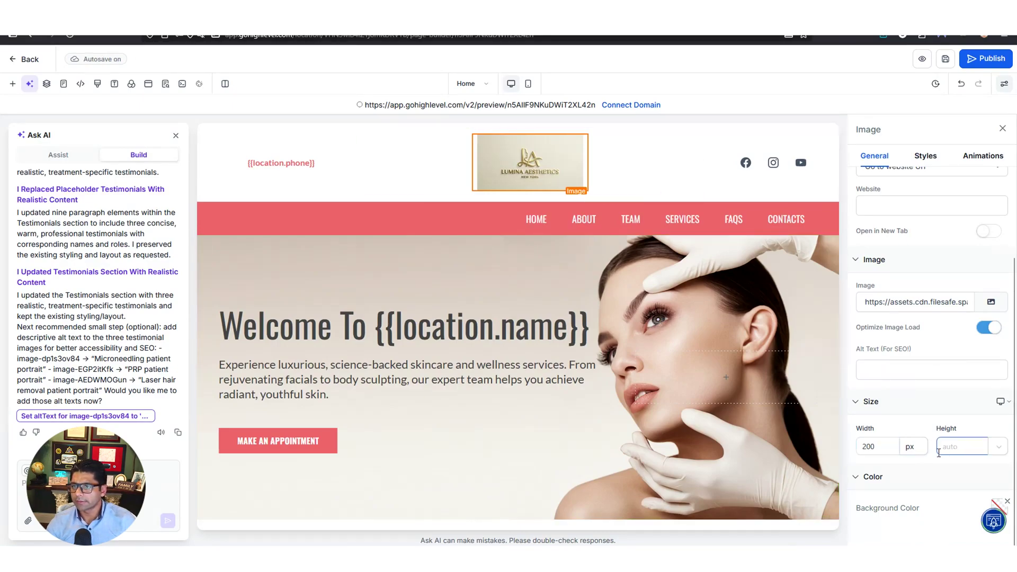
{"action": "left_click", "coordinate": [945, 59]}
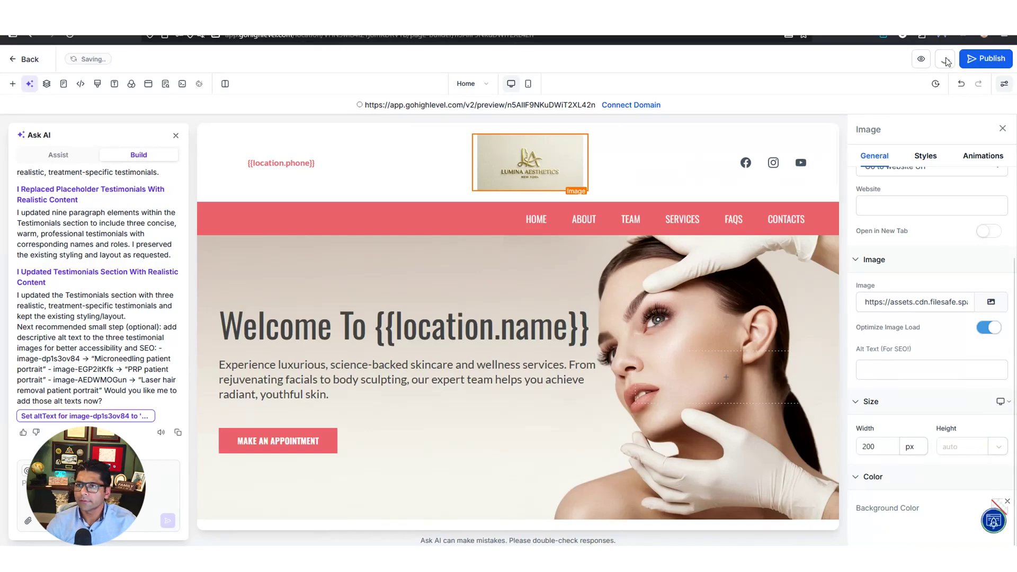
{"action": "left_click", "coordinate": [921, 59]}
{"action": "left_click_drag", "start_coordinate": [364, 253], "coordinate": [472, 253]}
{"action": "left_click", "coordinate": [395, 254]}
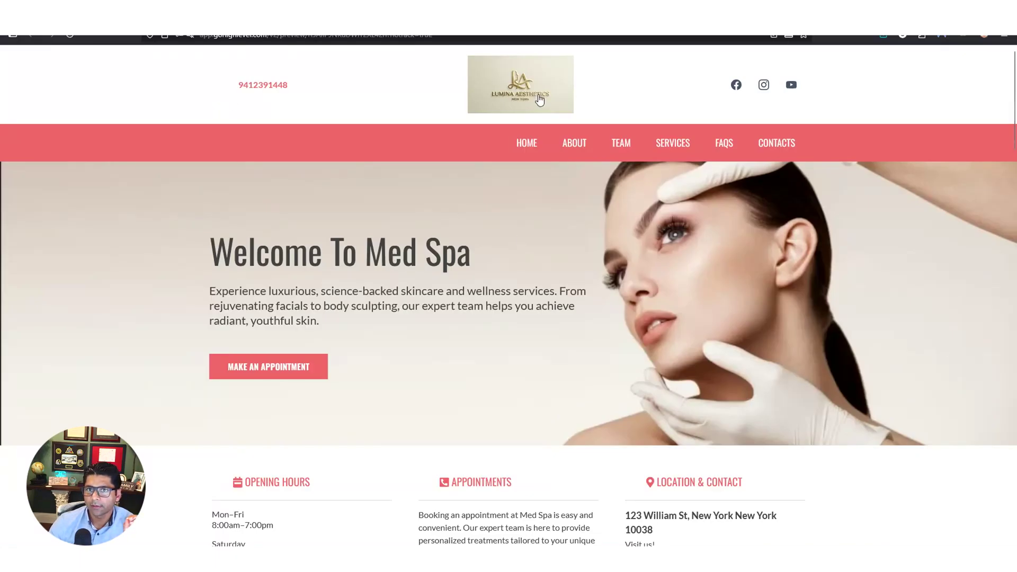
{"action": "scroll", "coordinate": [626, 337], "scroll_direction": "down", "scroll_amount": 2}
{"action": "scroll", "coordinate": [626, 336], "scroll_direction": "down", "scroll_amount": 4}
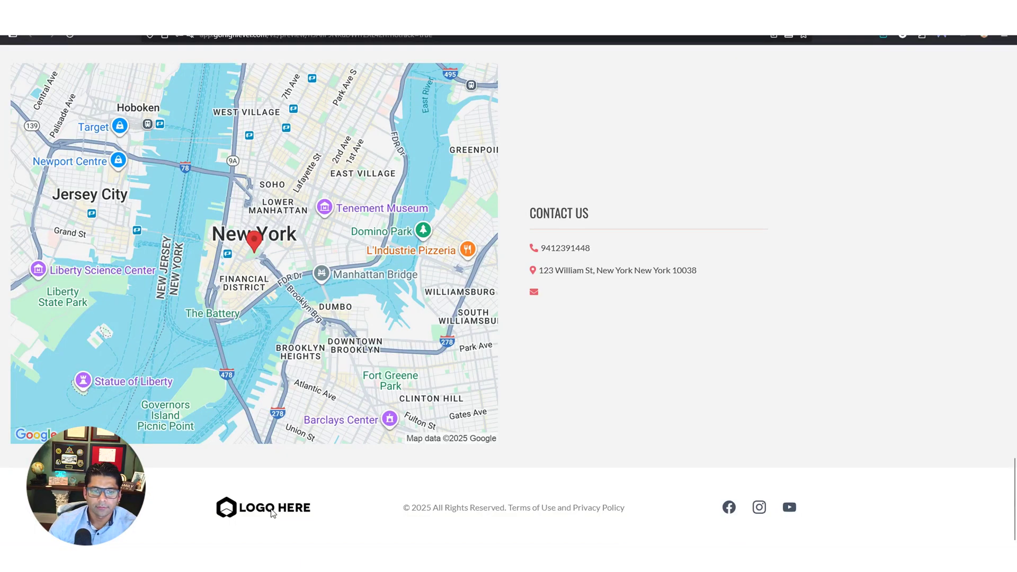
Replace the footer logo image with the Lumina Aesthetics logo
{"action": "key", "text": "ctrl+w"}
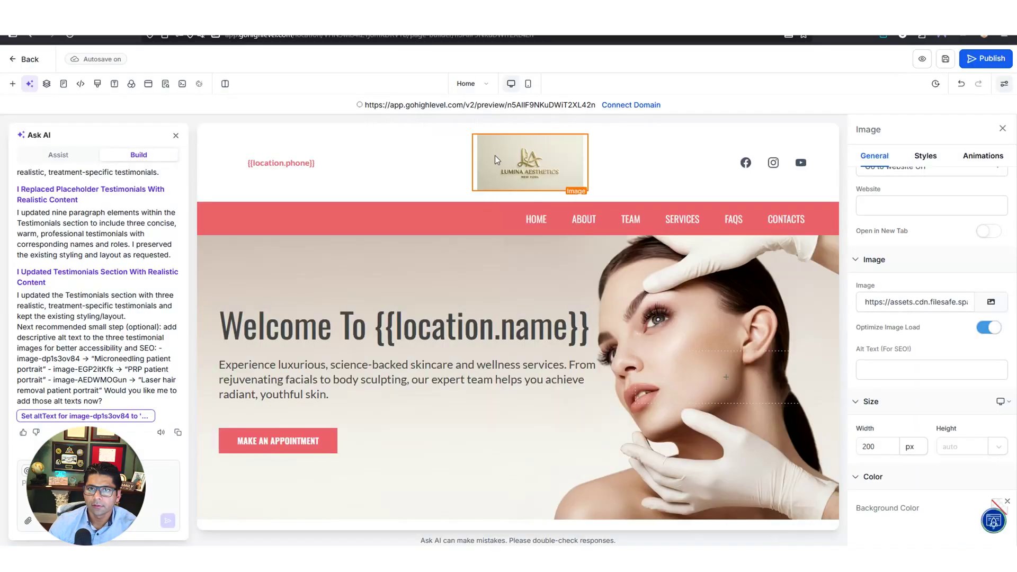
{"action": "scroll", "coordinate": [432, 368], "scroll_direction": "down", "scroll_amount": 12}
{"action": "scroll", "coordinate": [435, 375], "scroll_direction": "down", "scroll_amount": 10}
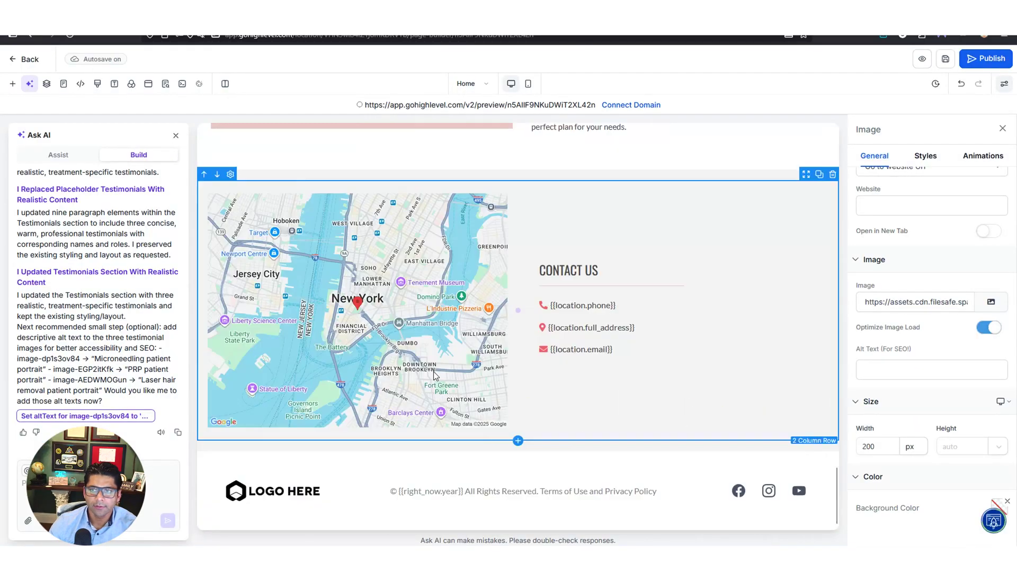
{"action": "left_click", "coordinate": [279, 497]}
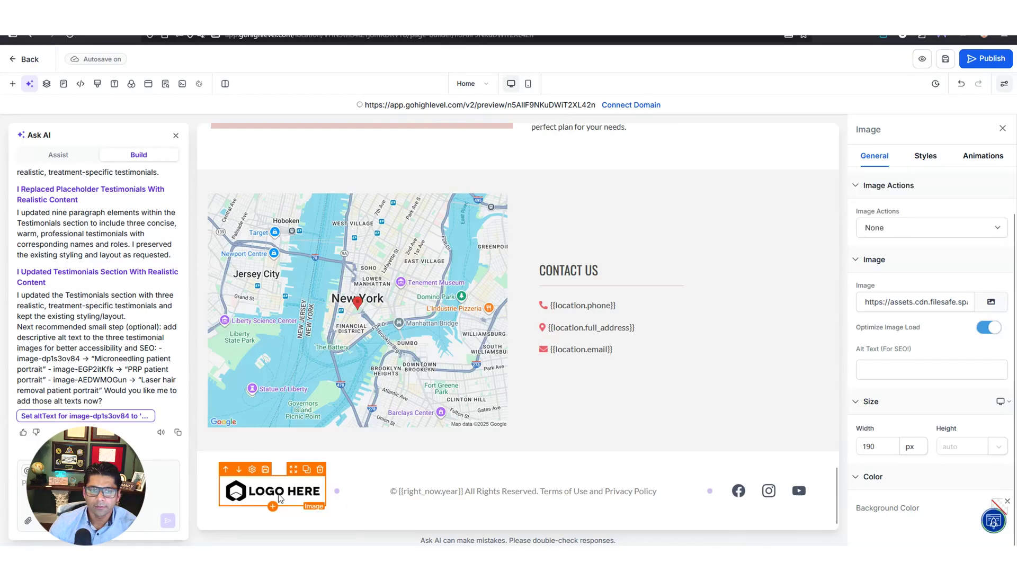
{"action": "left_click", "coordinate": [993, 303]}
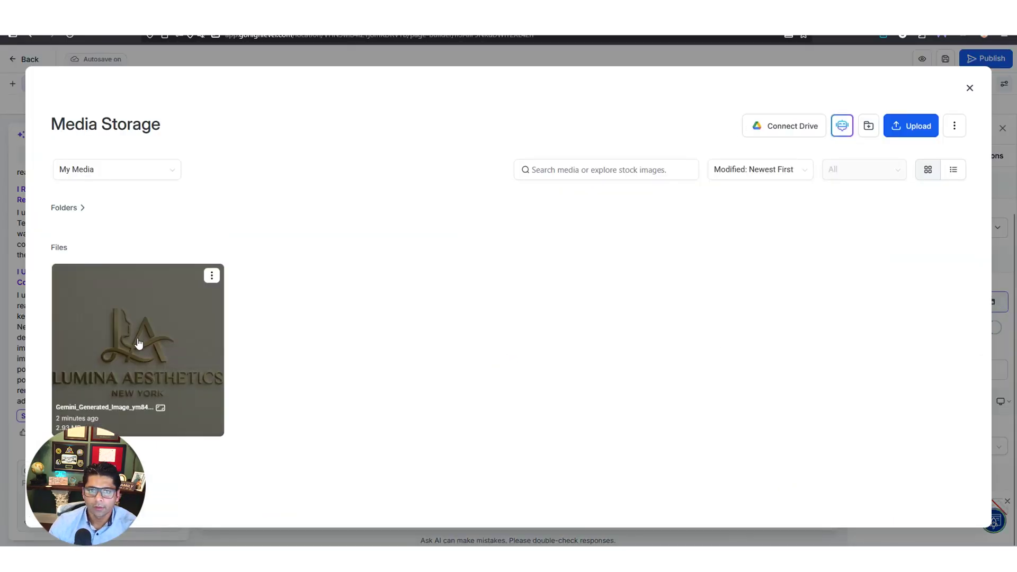
{"action": "double_click", "coordinate": [136, 345]}
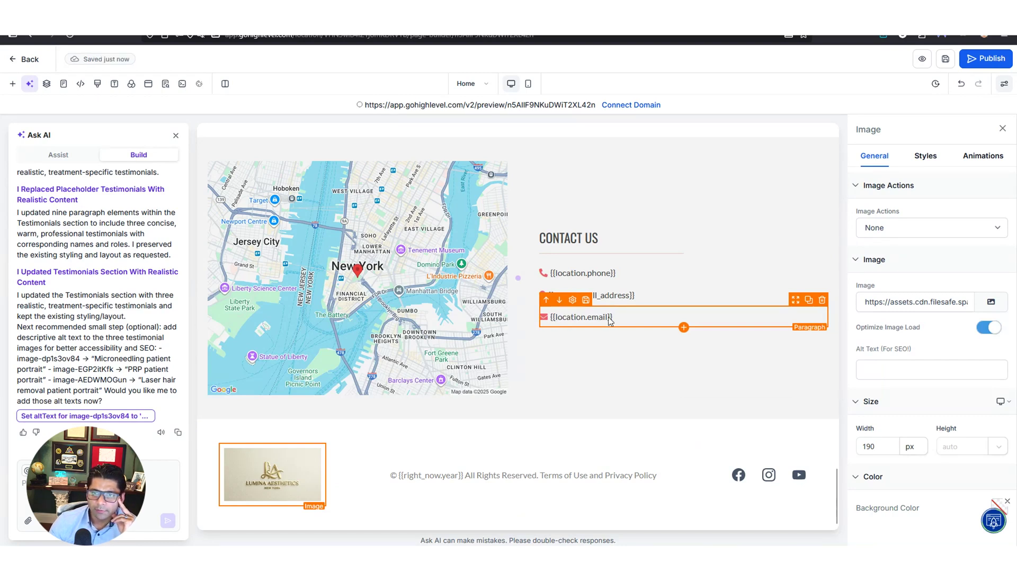
Replace the Contact Us {{location.email}} placeholder with the spa's business e-mail address
{"action": "left_click", "coordinate": [563, 319]}
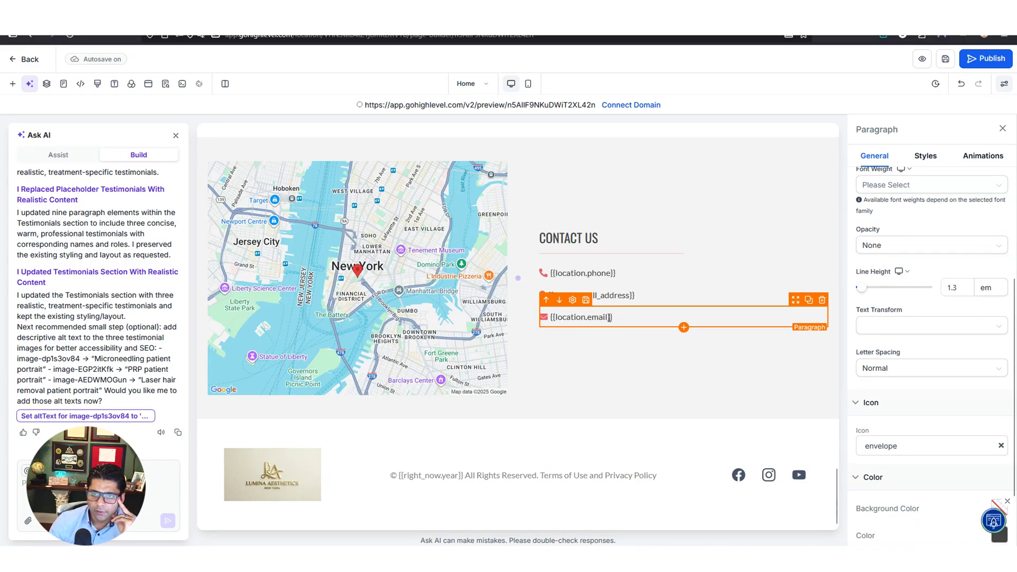
{"action": "left_click", "coordinate": [593, 318]}
{"action": "key", "text": "BackSpace"}
{"action": "key", "text": "BackSpace"}
{"action": "key", "text": "BackSpace"}
{"action": "key", "text": "BackSpace"}
{"action": "key", "text": "BackSpace"}
{"action": "key", "text": "BackSpace"}
{"action": "key", "text": "BackSpace"}
{"action": "key", "text": "BackSpace"}
{"action": "key", "text": "BackSpace"}
{"action": "key", "text": "BackSpace"}
{"action": "key", "text": "BackSpace"}
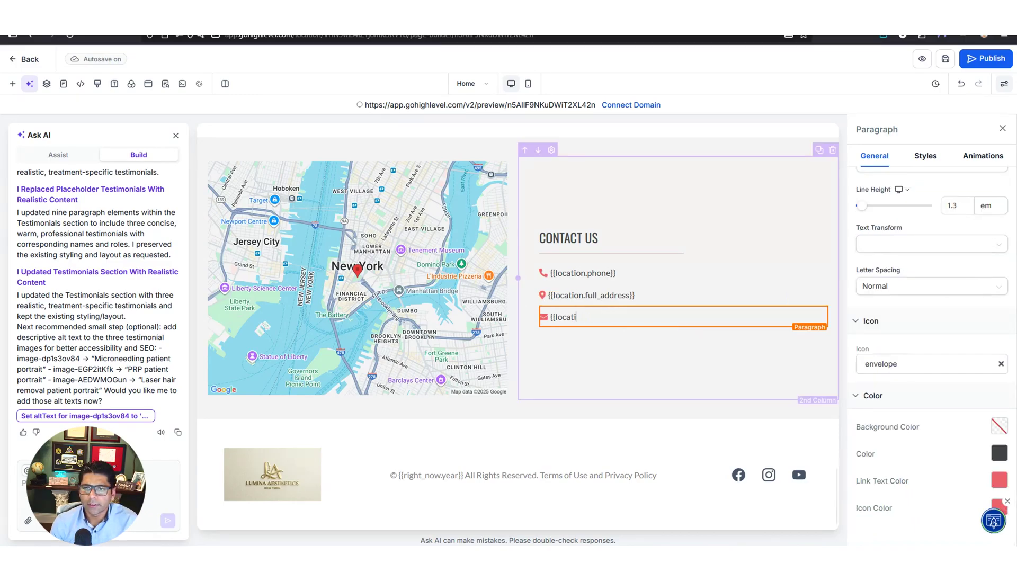
{"action": "key", "text": "BackSpace"}
{"action": "key", "text": "BackSpace"}
{"action": "key", "text": "BackSpace"}
{"action": "key", "text": "BackSpace"}
{"action": "key", "text": "BackSpace"}
{"action": "key", "text": "BackSpace"}
{"action": "key", "text": "BackSpace"}
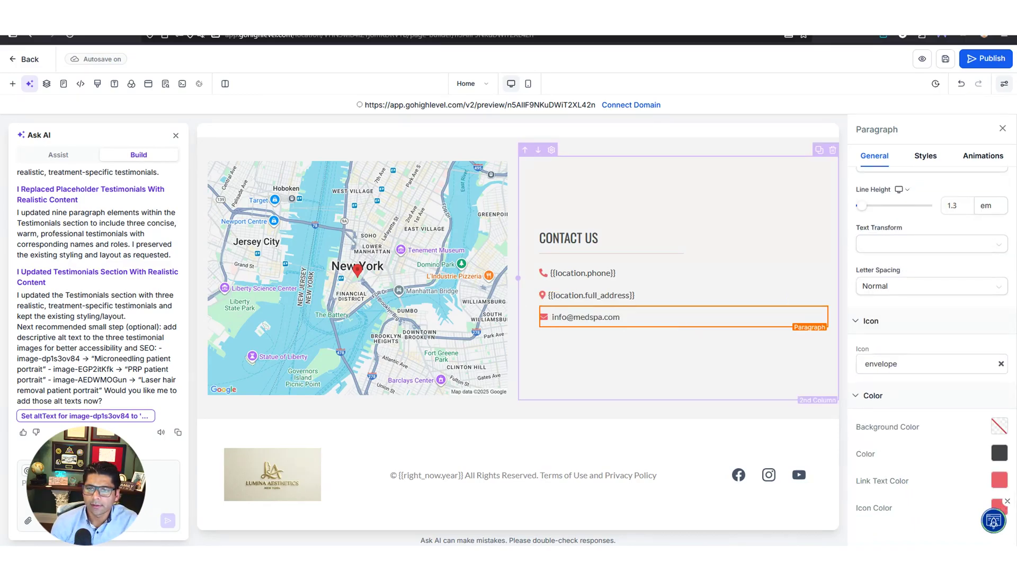
{"action": "left_click", "coordinate": [644, 360]}
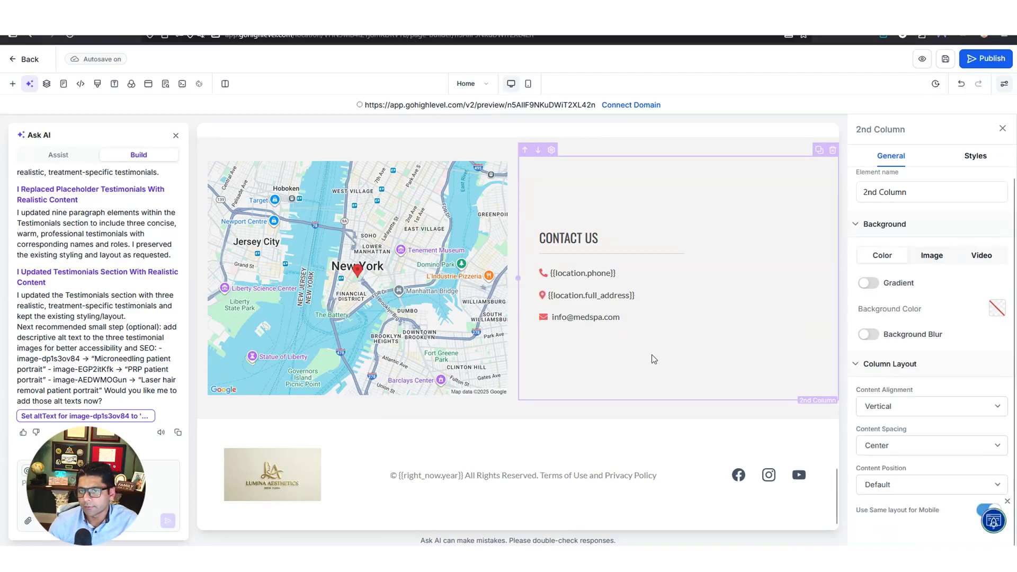
{"action": "left_click", "coordinate": [868, 201]}
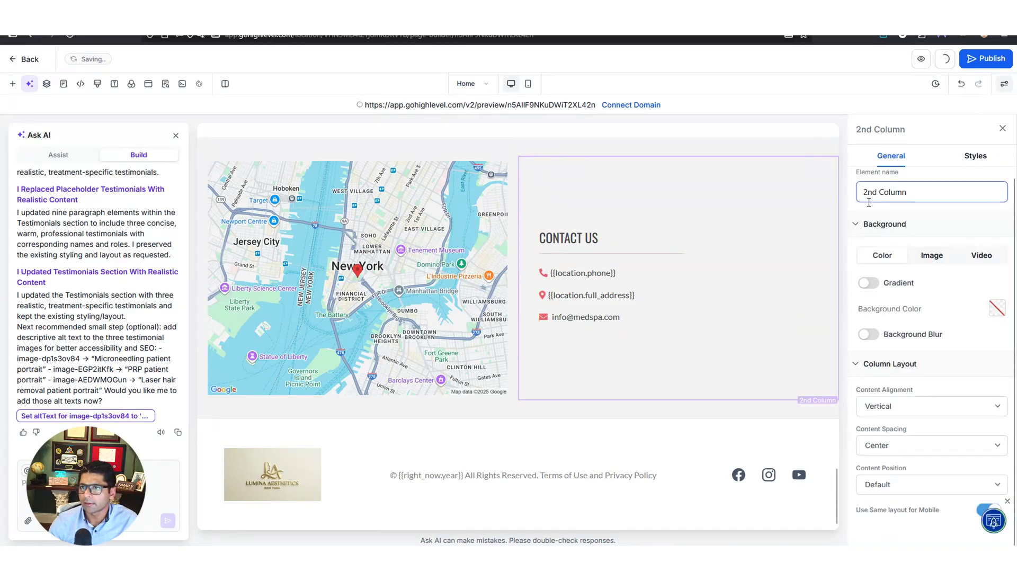